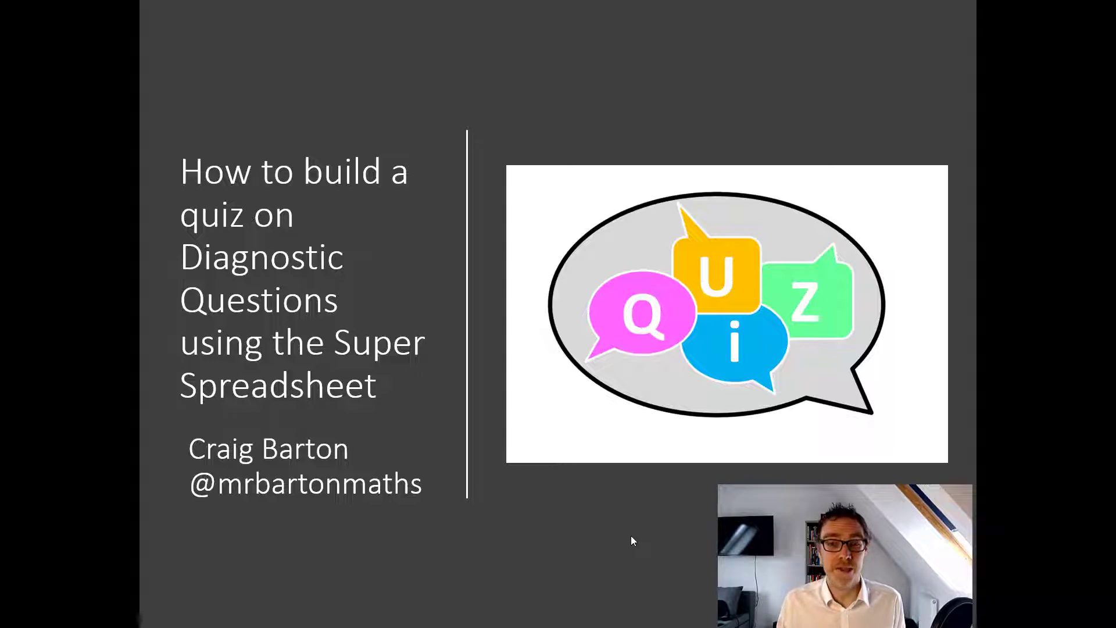
# Step: Advance past the diagnosticquestions.com slide to the '4 types of quizzes you might want to build…' slide
pyautogui.click(632, 537)
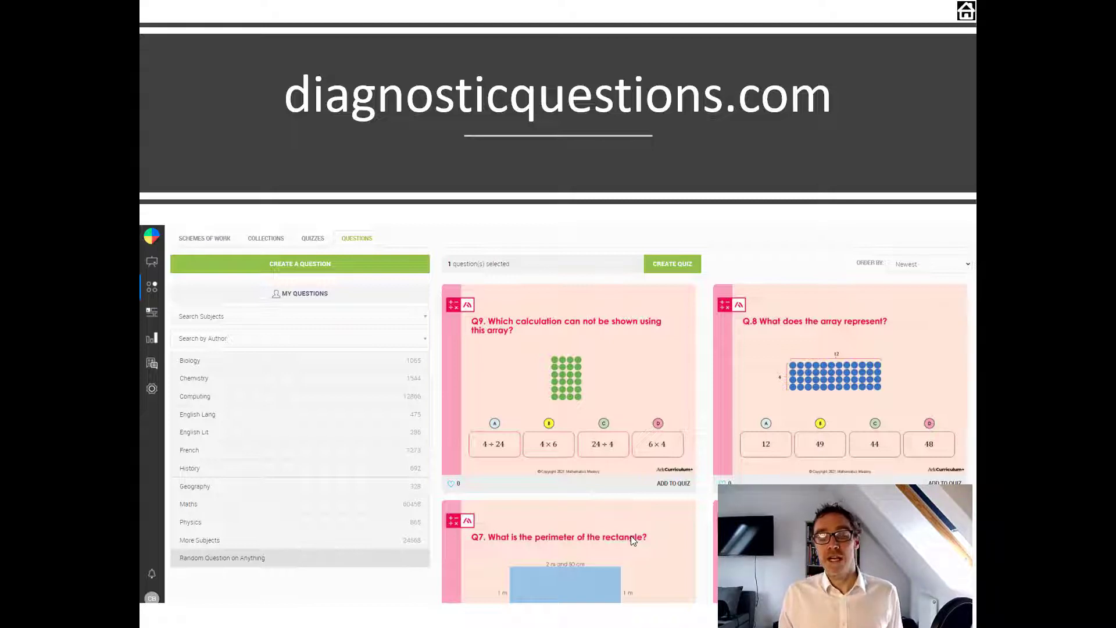
pyautogui.press('Right')
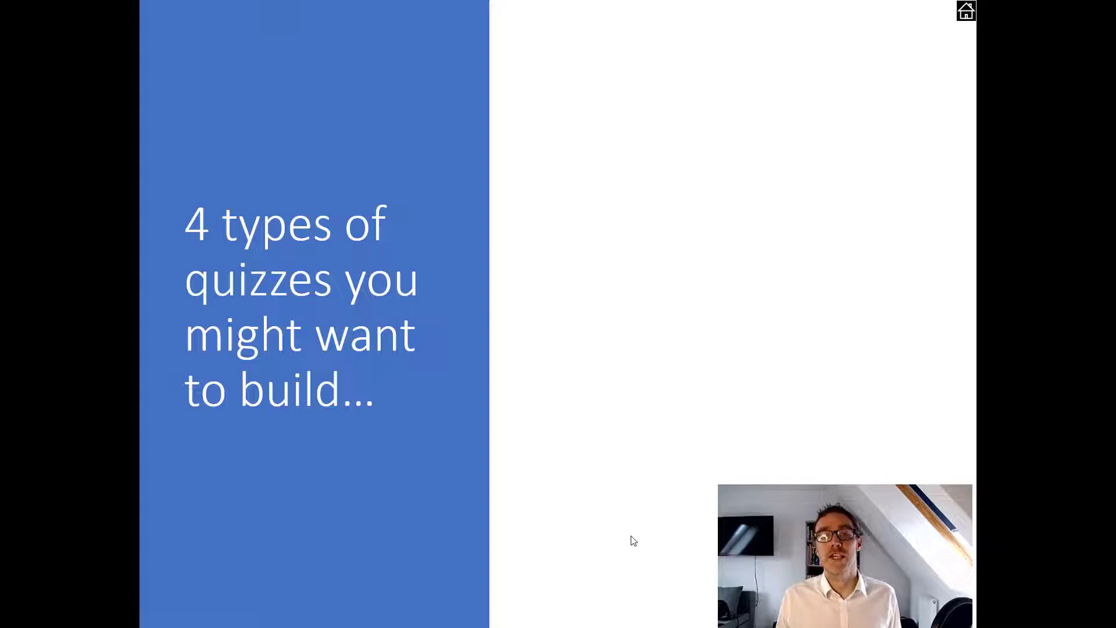
# Step: Reveal the Lowest common multiple, Equivalent, Simplify and Mixed number fraction prerequisite boxes
pyautogui.press('Right')
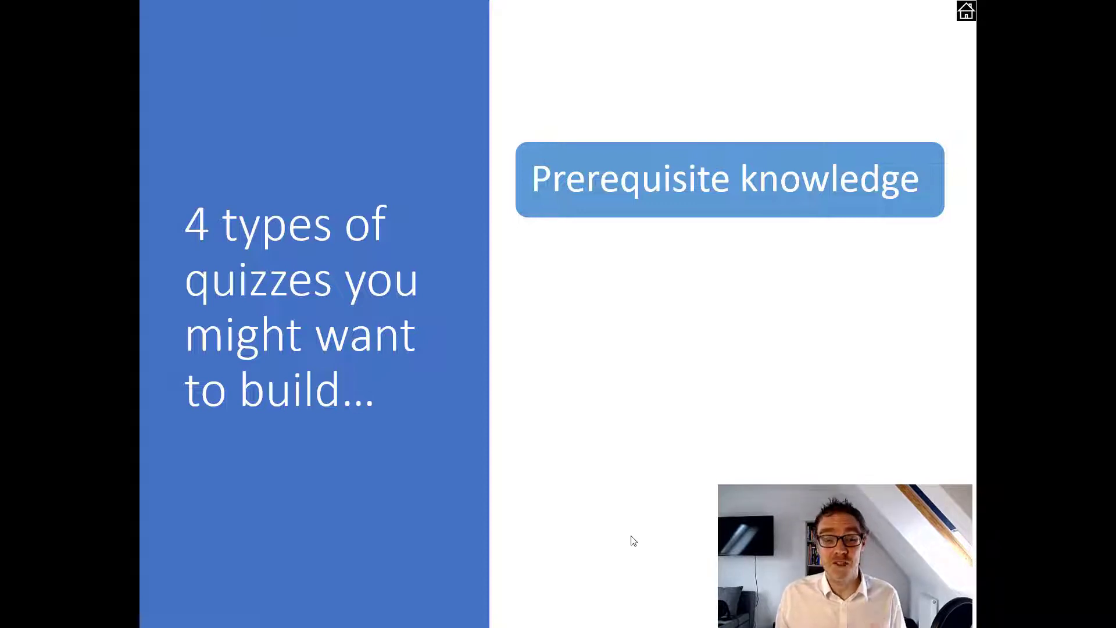
pyautogui.press('Right')
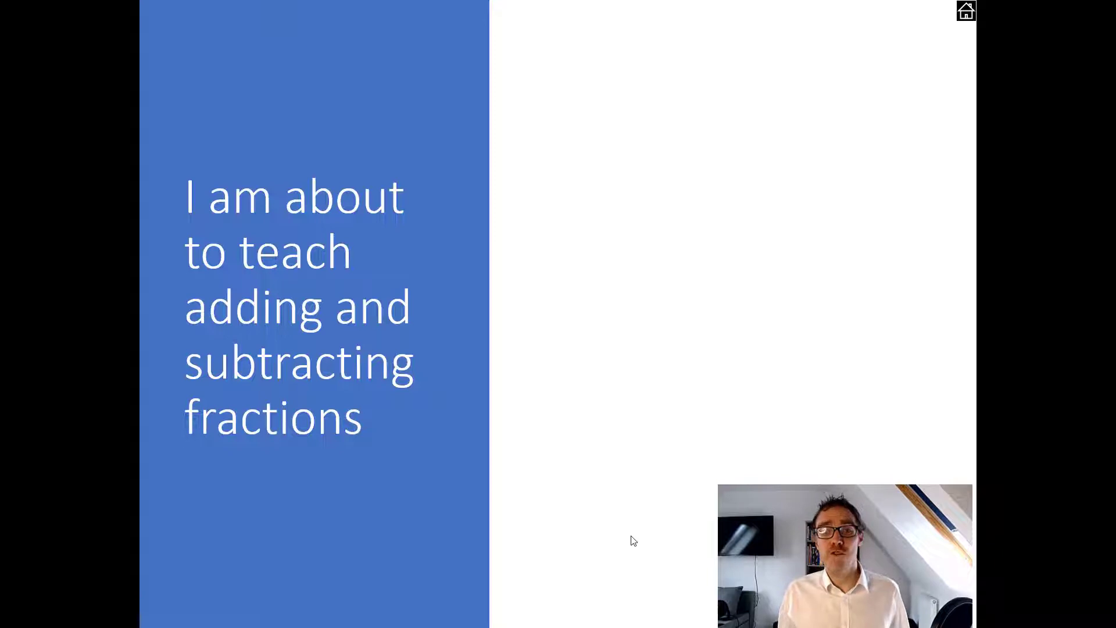
pyautogui.click(634, 541)
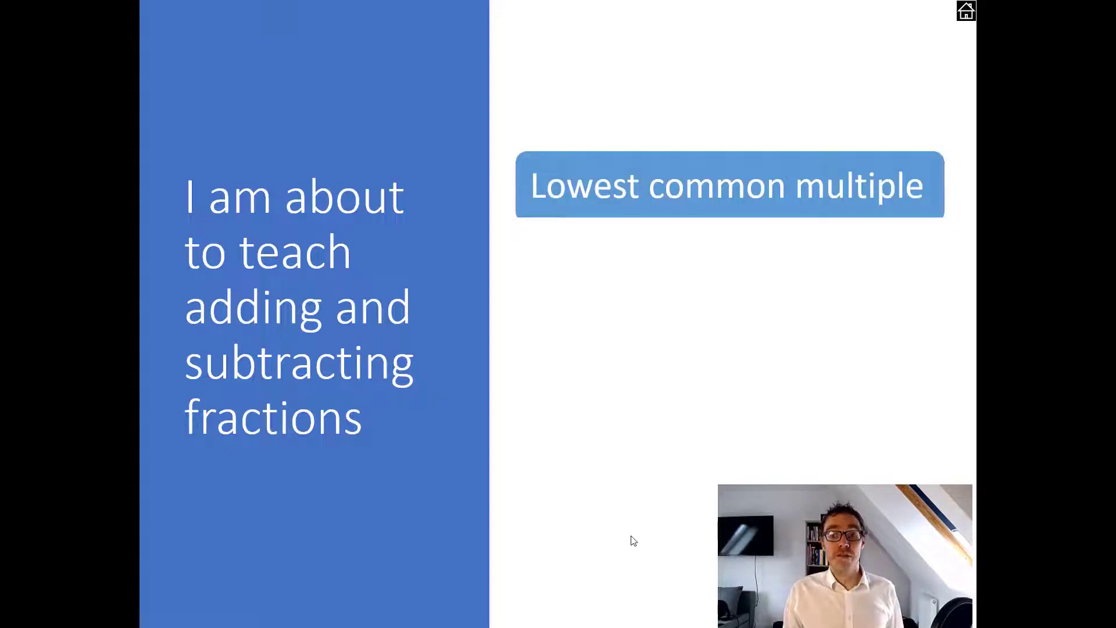
pyautogui.click(634, 541)
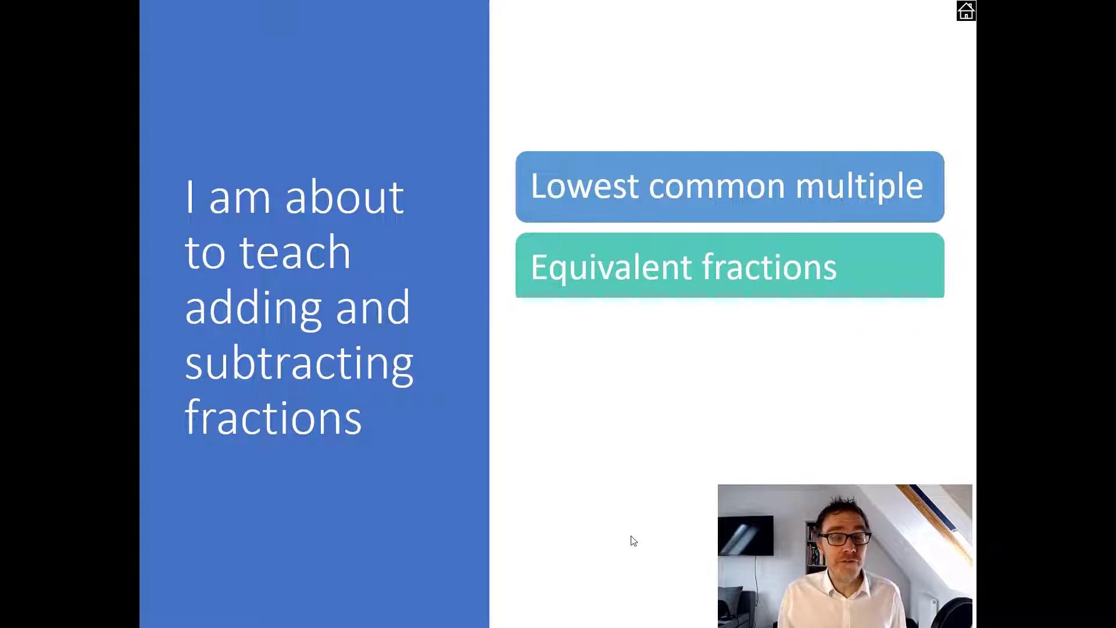
pyautogui.click(634, 540)
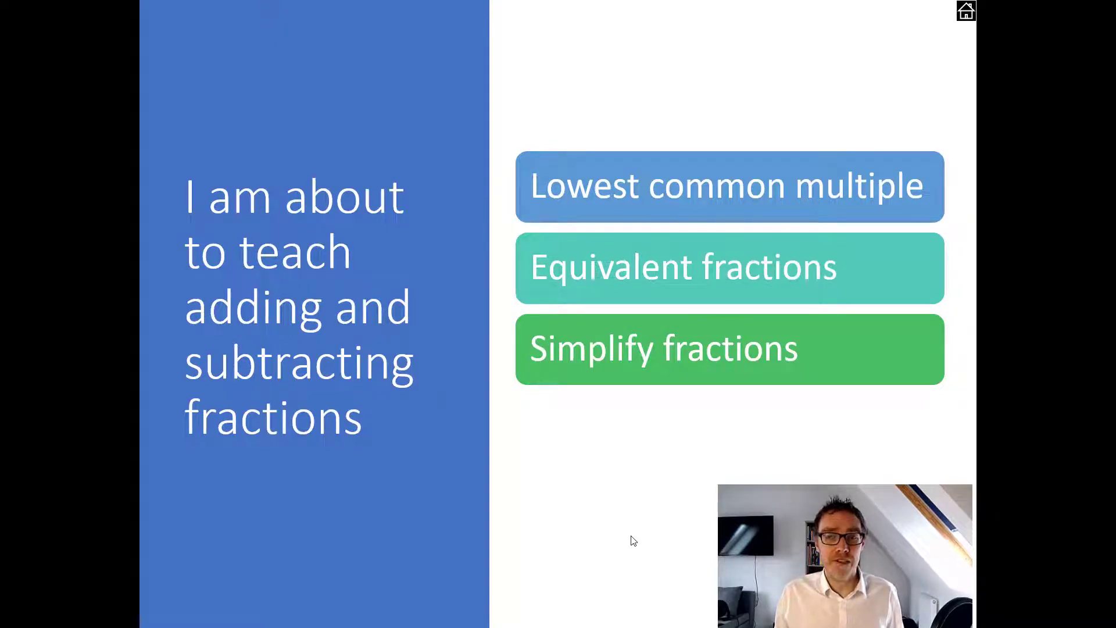
pyautogui.click(633, 541)
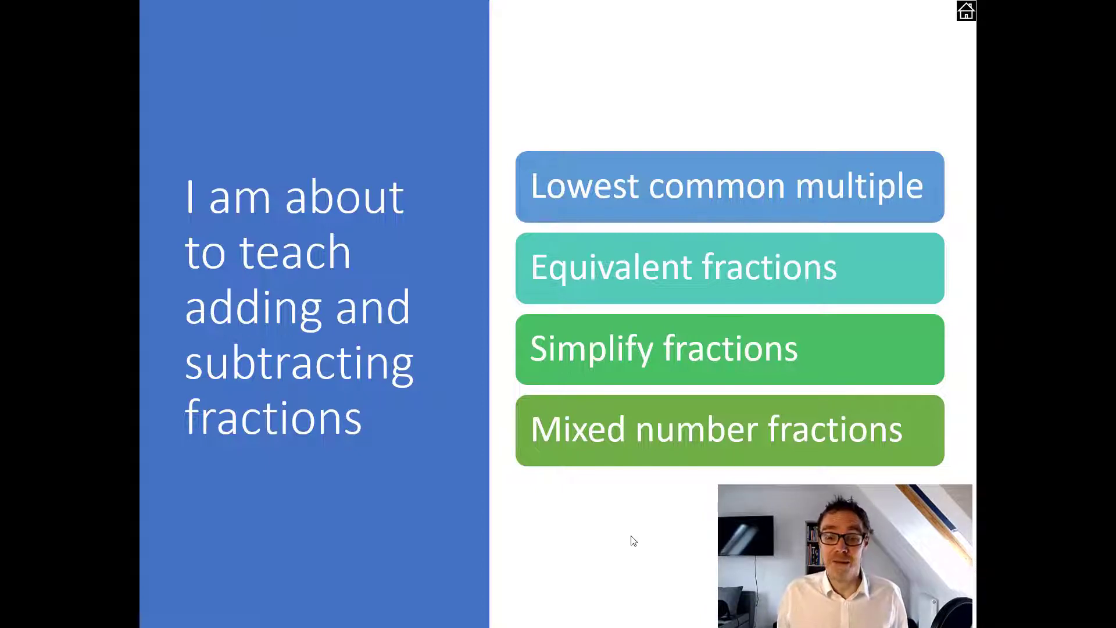
# Step: Move past The Super Spreadsheet slide to the live 'For teachers - USOW 2.0' Google Sheet
pyautogui.press('Right')
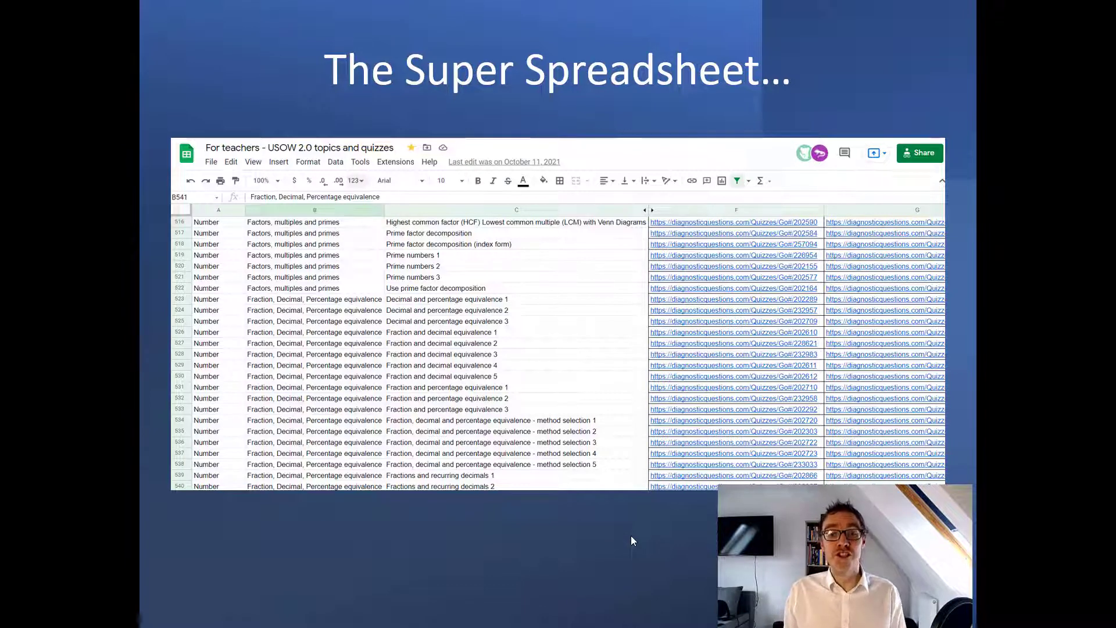
pyautogui.press('Right')
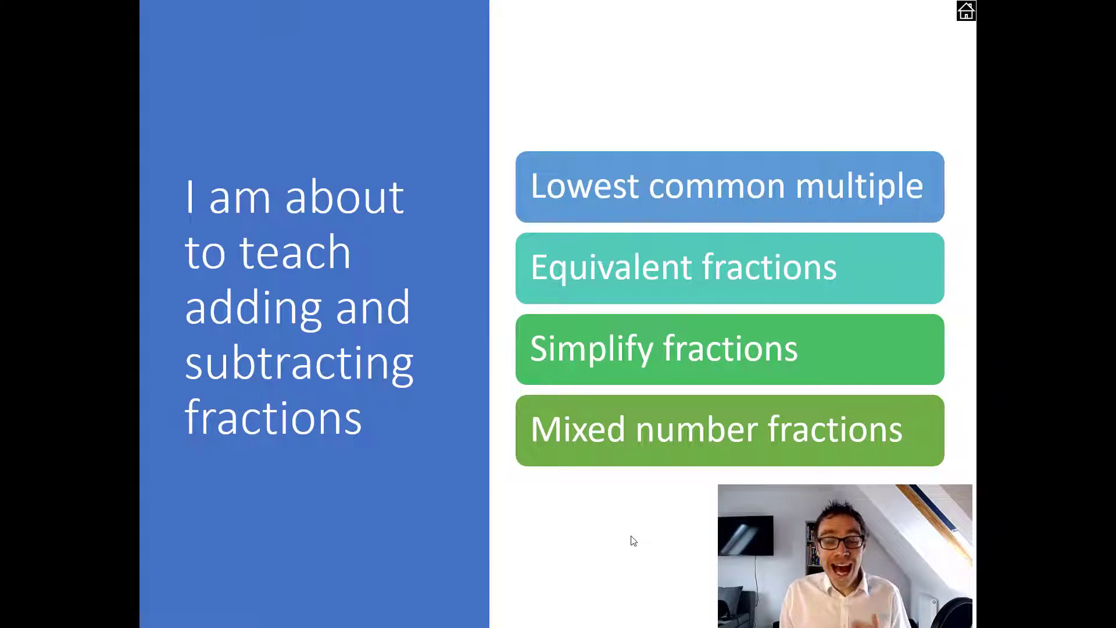
pyautogui.press('Left')
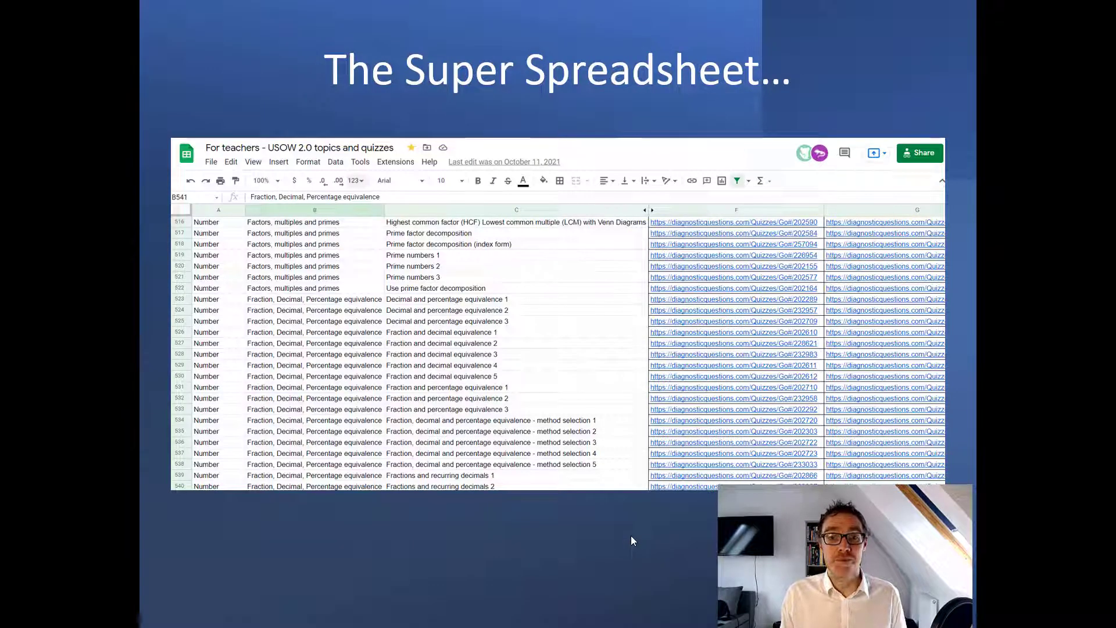
pyautogui.press('Right')
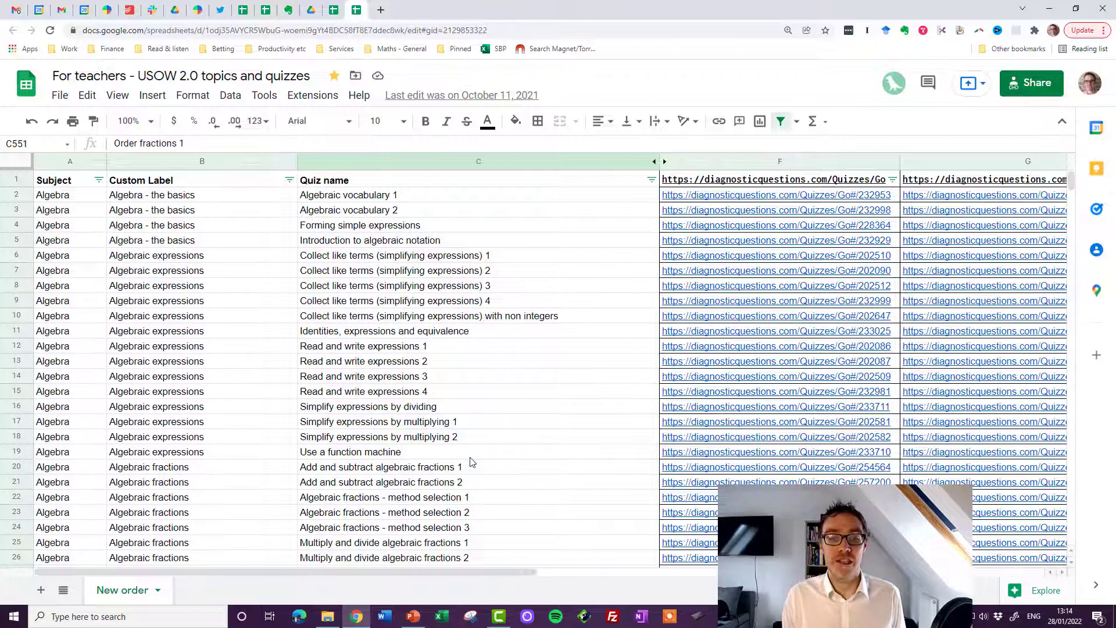
# Step: Scroll the 'New order' Algebra quiz list and bring up the Read and write expressions 1 link in F12
pyautogui.scroll(-2, 409, 351)
pyautogui.scroll(-1, 409, 352)
pyautogui.scroll(4, 406, 378)
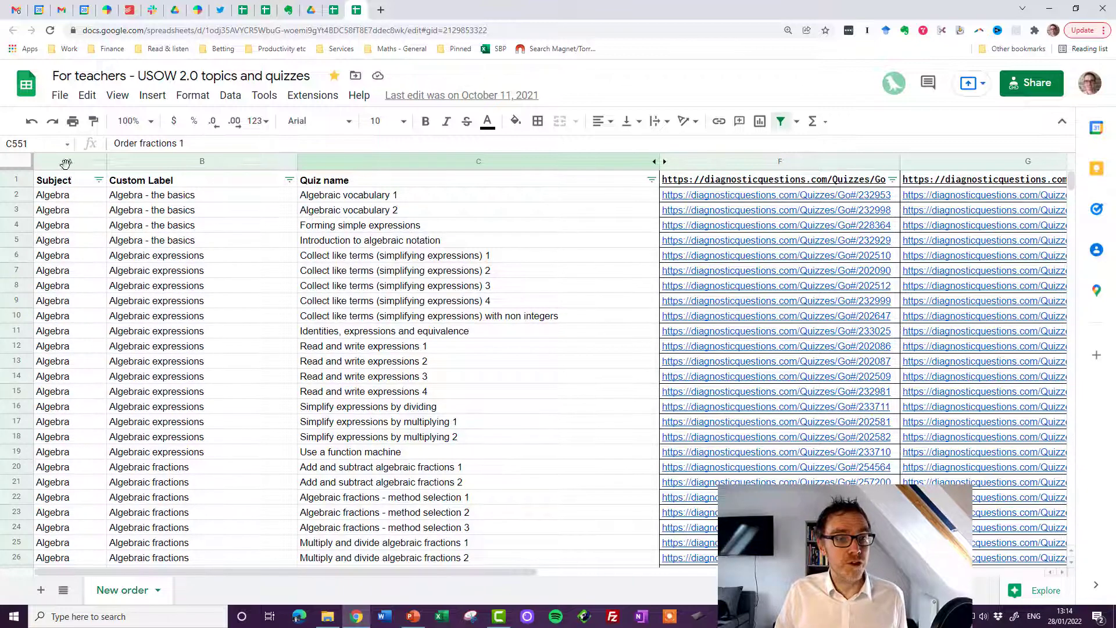
pyautogui.scroll(-4, 47, 314)
pyautogui.scroll(-20, 47, 314)
pyautogui.scroll(-10, 87, 329)
pyautogui.scroll(20, 81, 332)
pyautogui.scroll(15, 75, 336)
pyautogui.scroll(1, 166, 291)
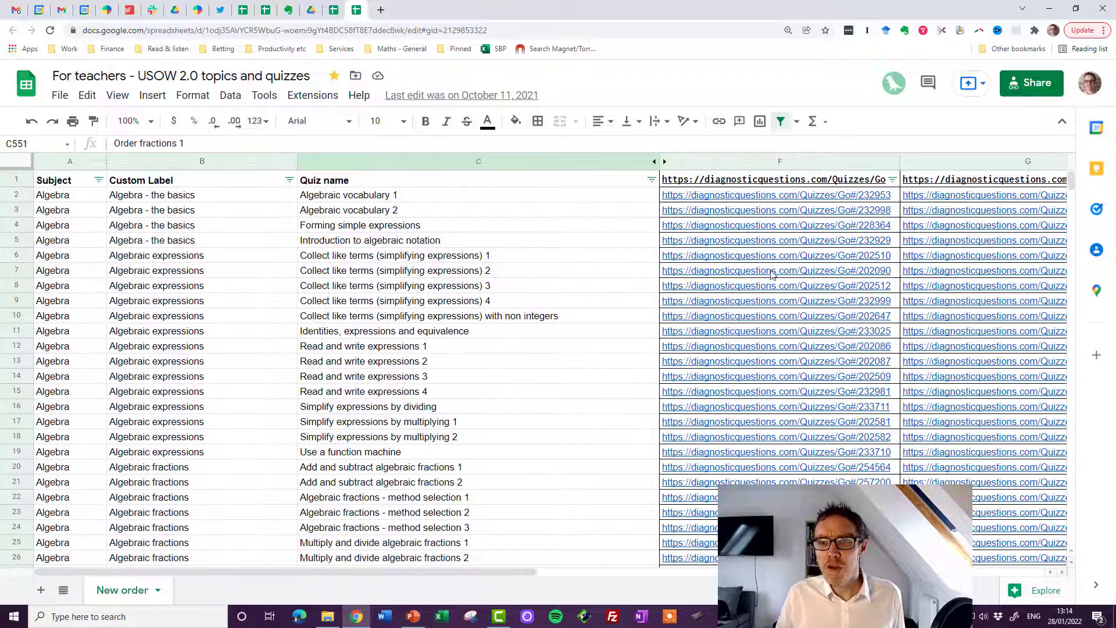
pyautogui.moveTo(772, 275)
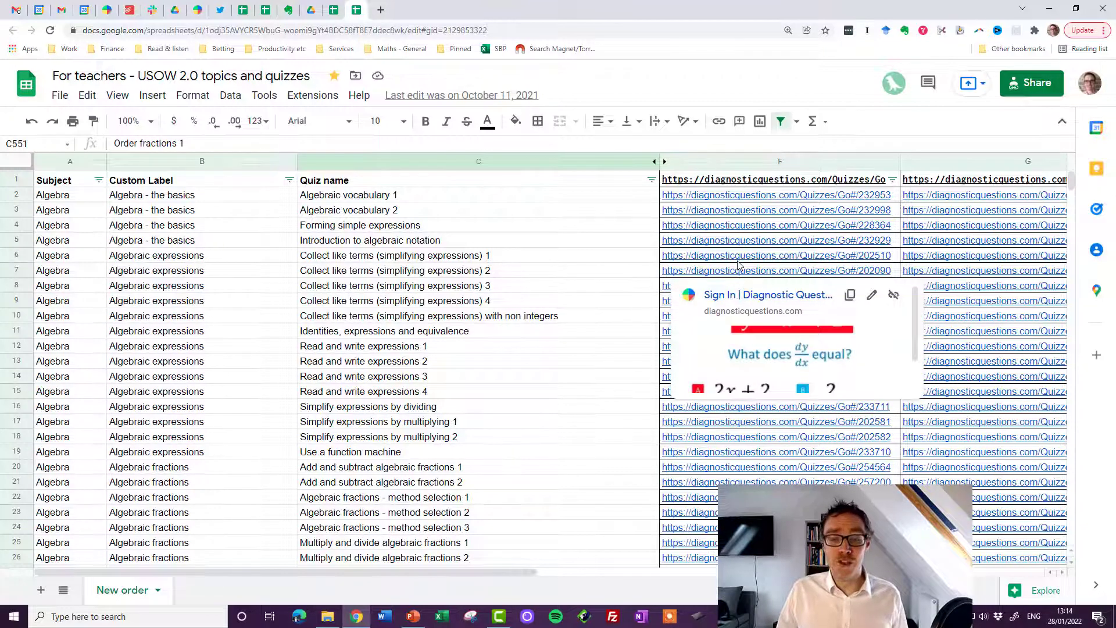
pyautogui.moveTo(739, 265)
pyautogui.moveTo(981, 233)
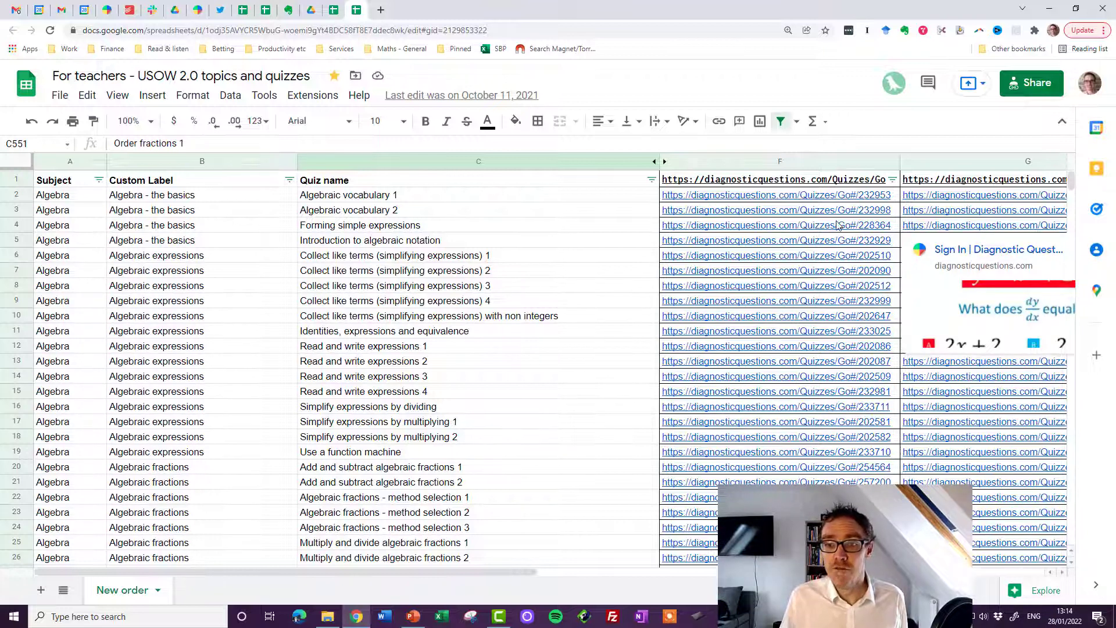
pyautogui.moveTo(837, 225)
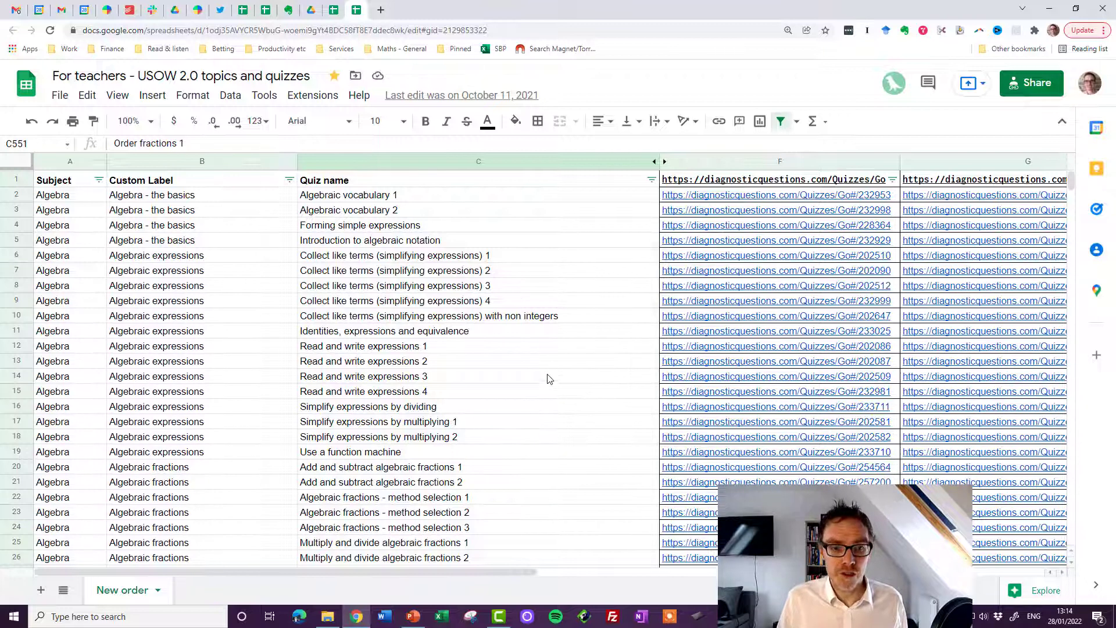
# Step: Open the Quiz A (F12) and Quiz B (G12) links for Read and write expressions 1 in new tabs
pyautogui.click(695, 348)
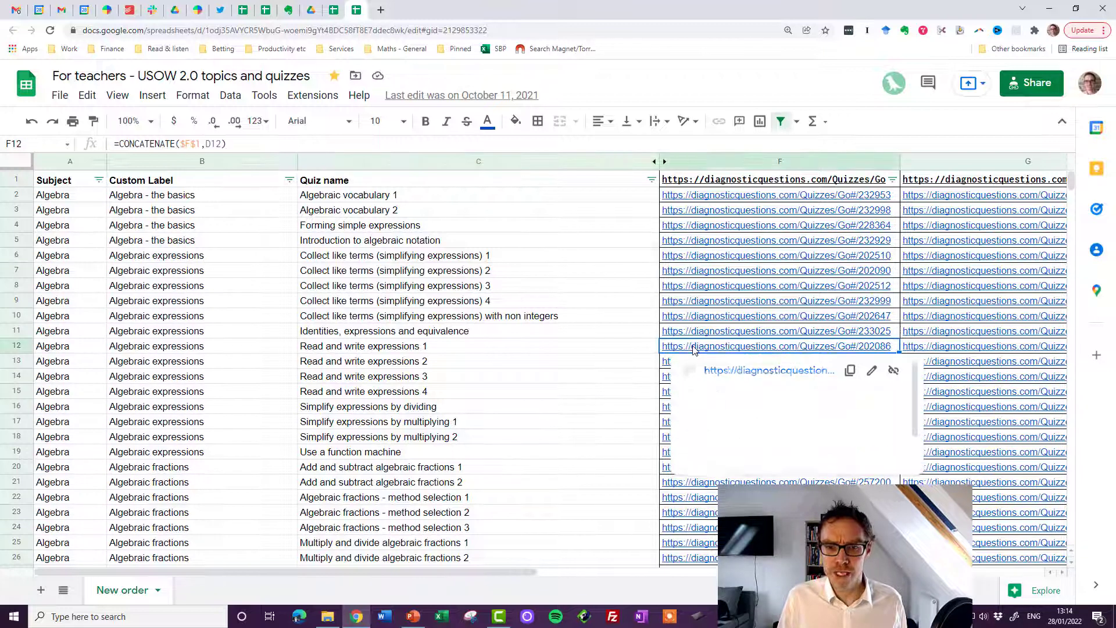
pyautogui.click(731, 371)
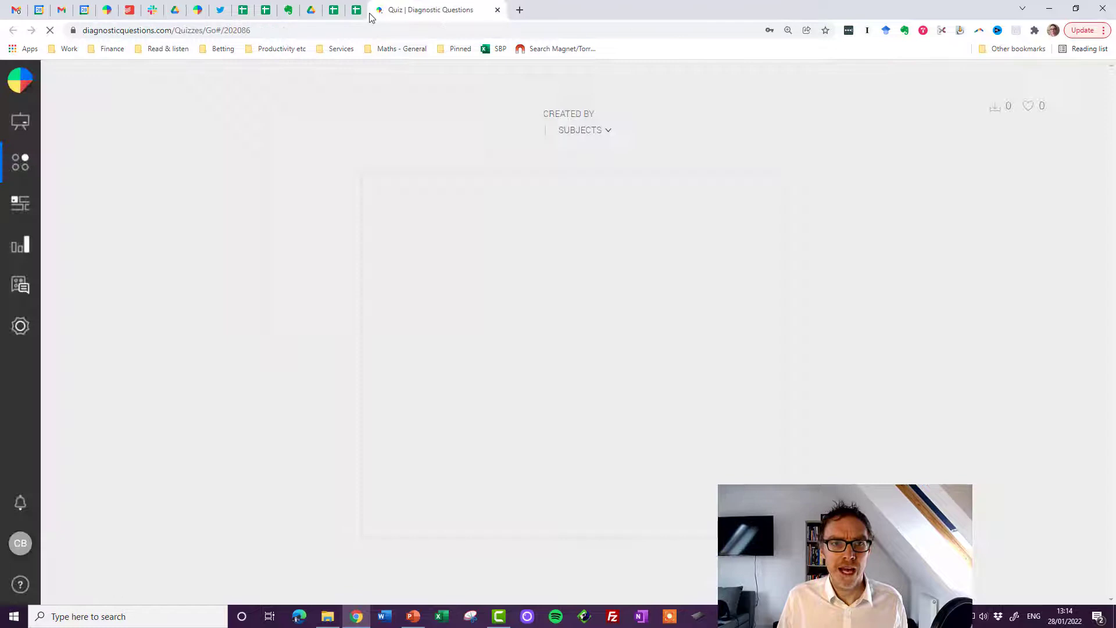
pyautogui.click(357, 10)
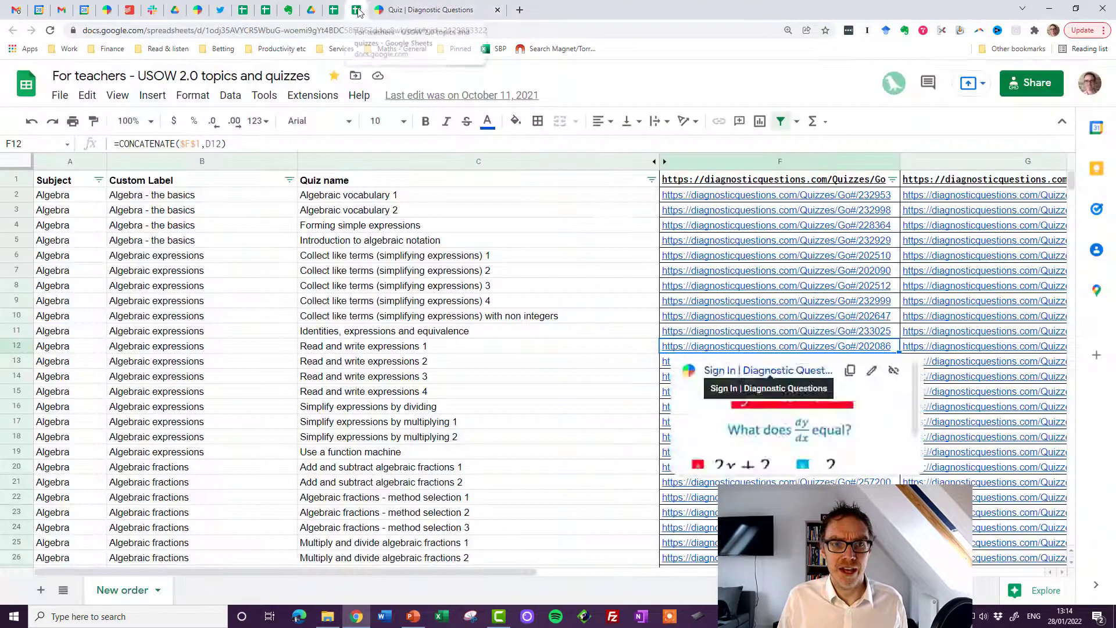
pyautogui.click(939, 347)
pyautogui.click(964, 372)
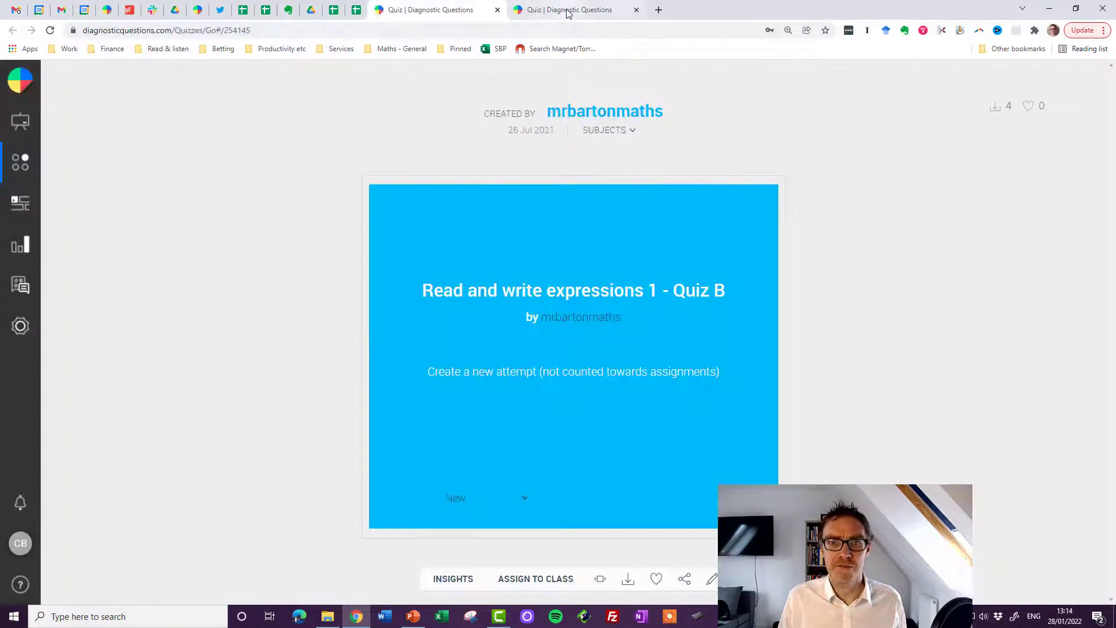
# Step: Present Quiz A and Quiz B to compare their first questions, then return to the spreadsheet
pyautogui.click(568, 11)
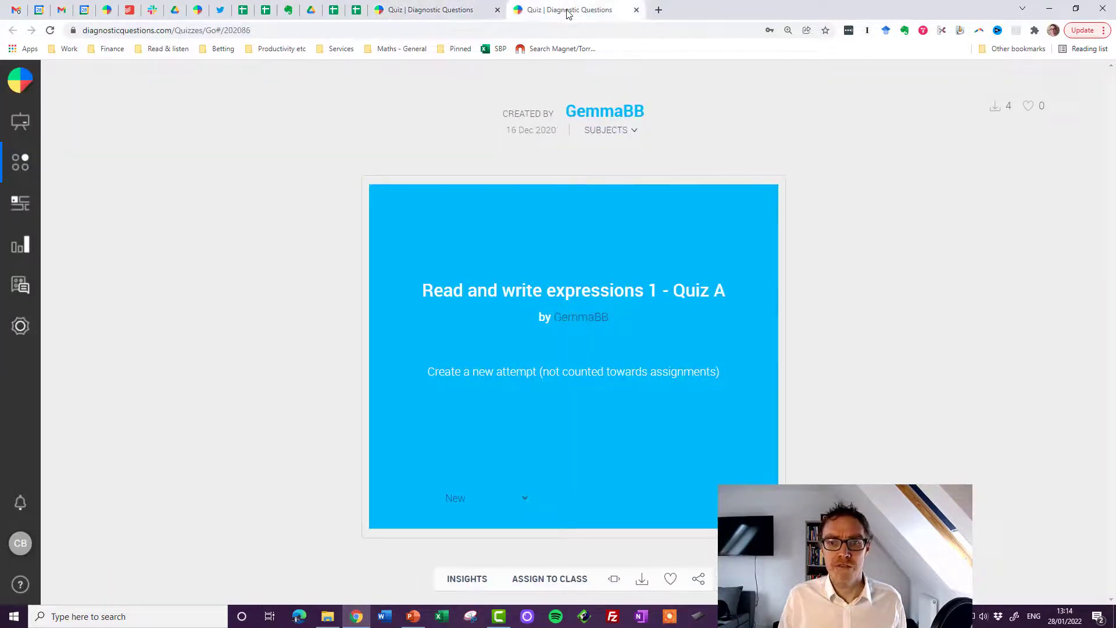
pyautogui.click(613, 581)
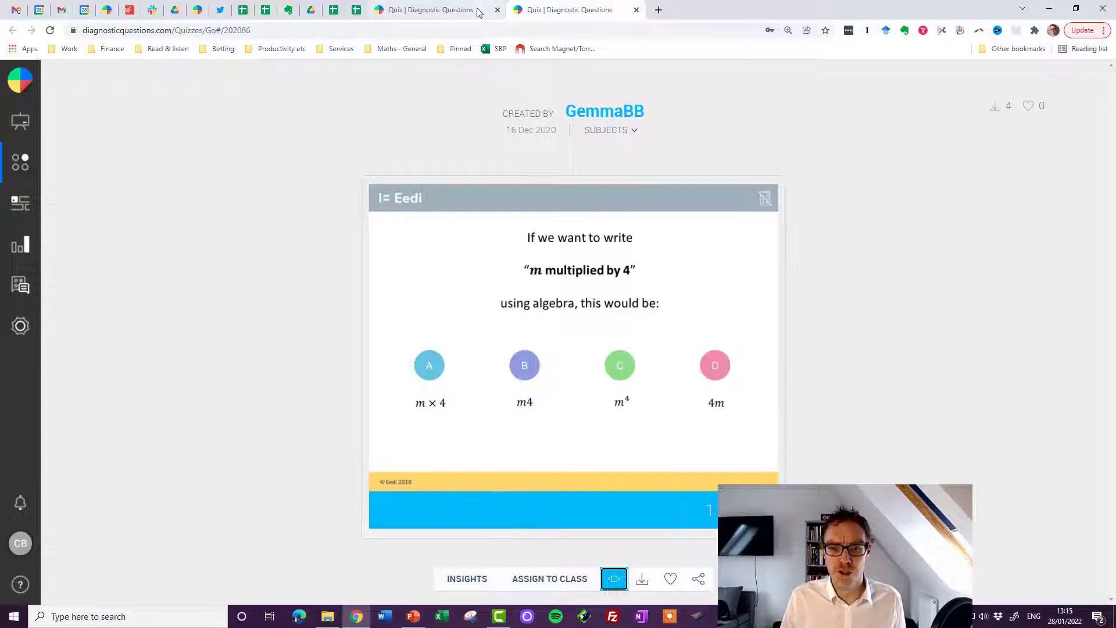
pyautogui.click(435, 10)
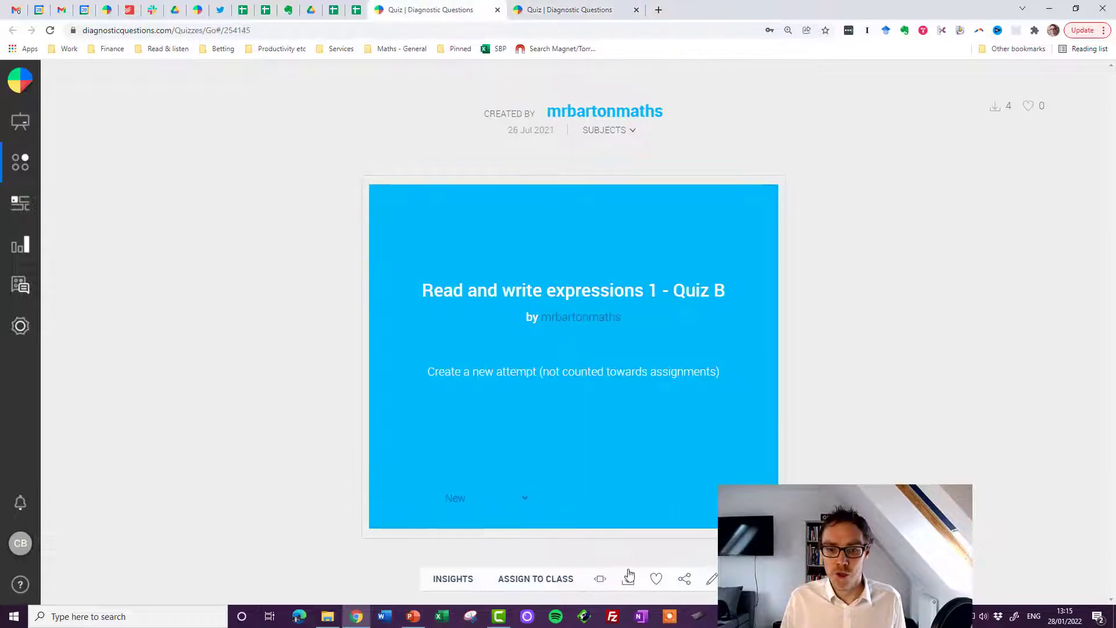
pyautogui.click(600, 579)
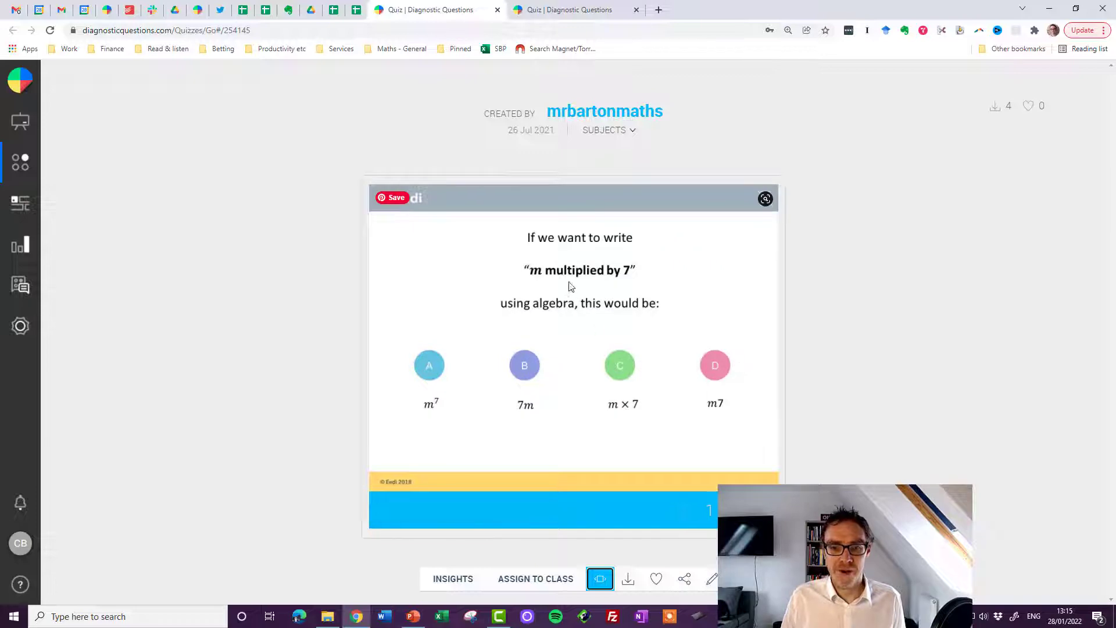
pyautogui.click(563, 19)
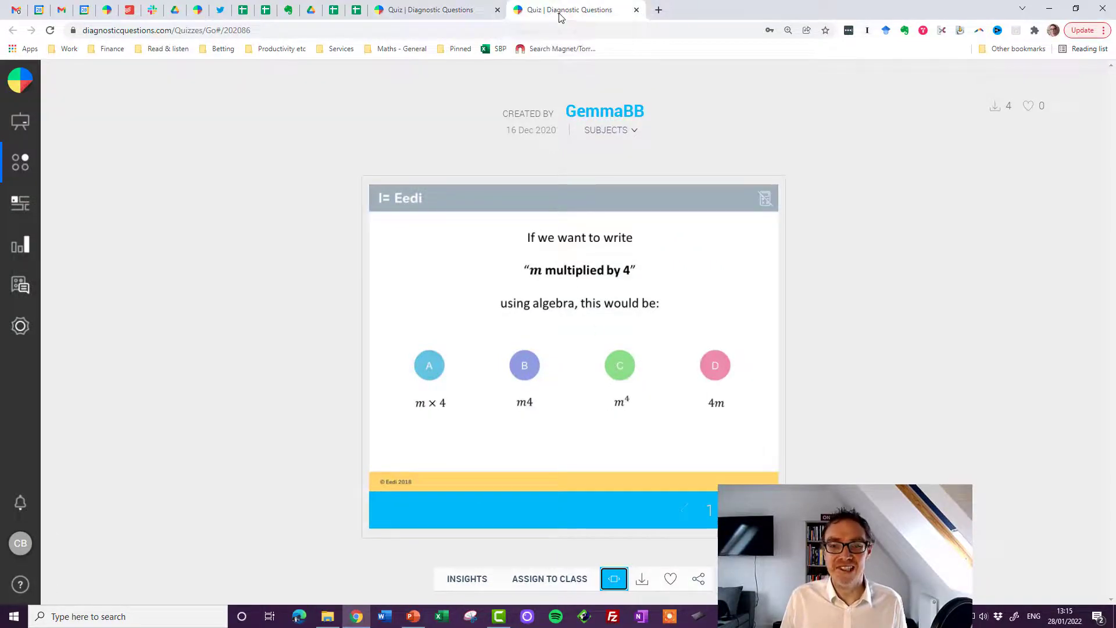
pyautogui.click(449, 12)
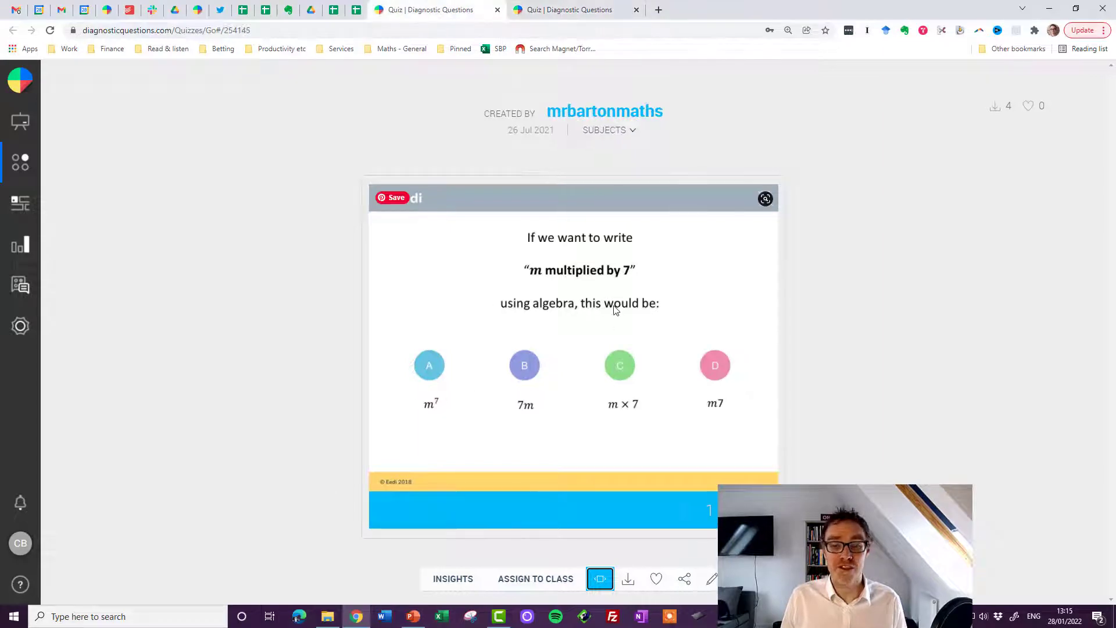
pyautogui.click(356, 9)
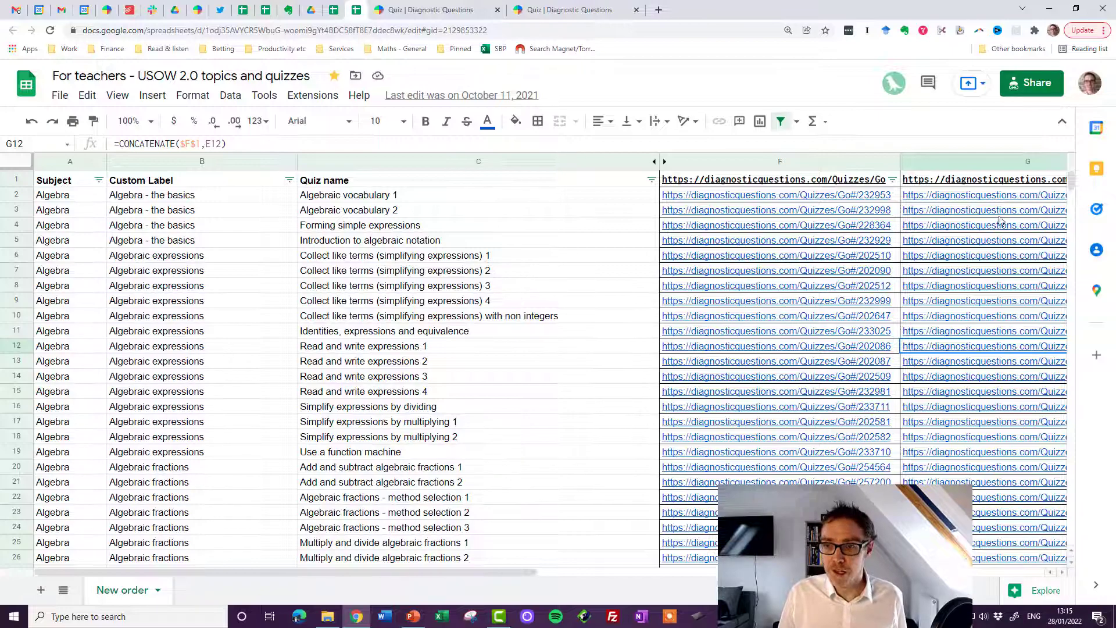
# Step: Search the sheet for 'lcm' and select the LCM 1 quiz link in F513
pyautogui.scroll(-2, 1072, 199)
pyautogui.moveTo(1071, 199); pyautogui.dragTo(1058, 386)
pyautogui.scroll(3, 411, 391)
pyautogui.scroll(15, 411, 391)
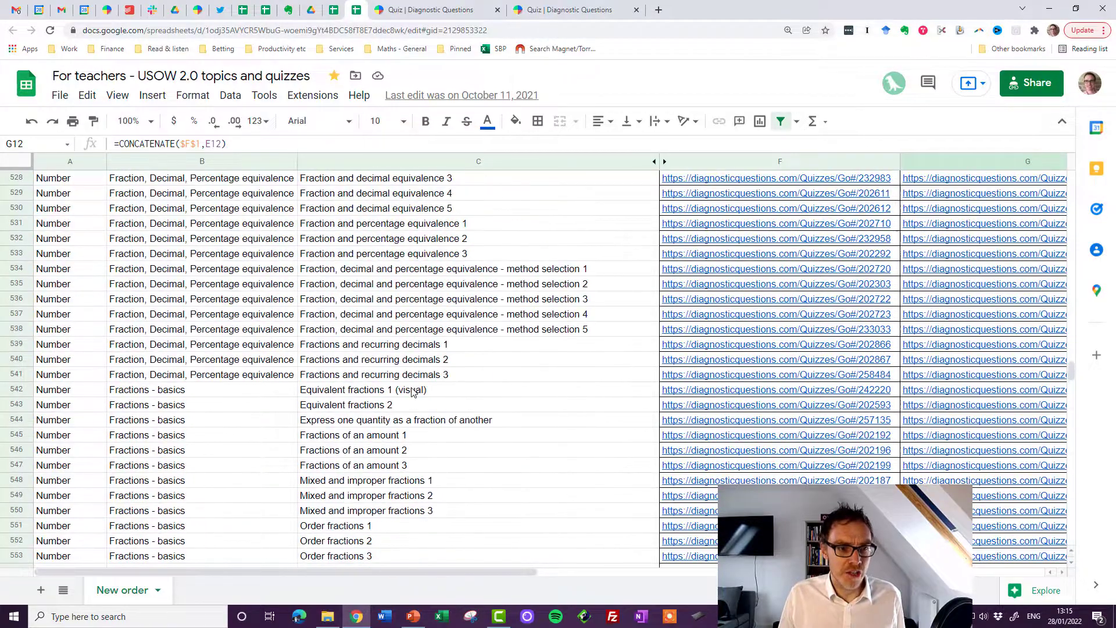
pyautogui.scroll(-4, 182, 410)
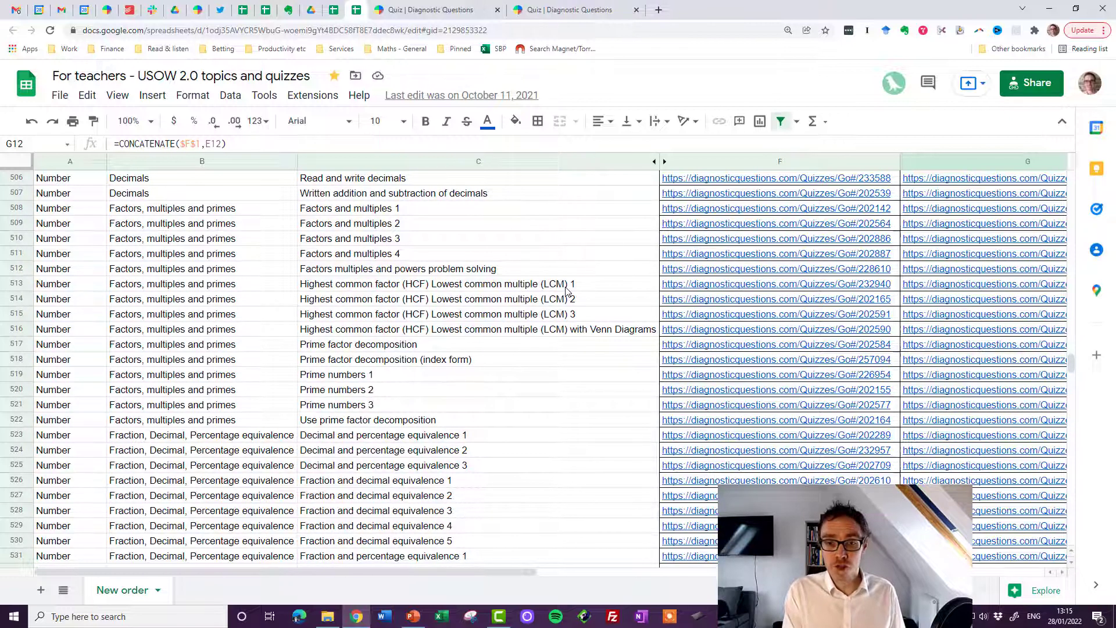
pyautogui.hotkey('ctrl', 'f')
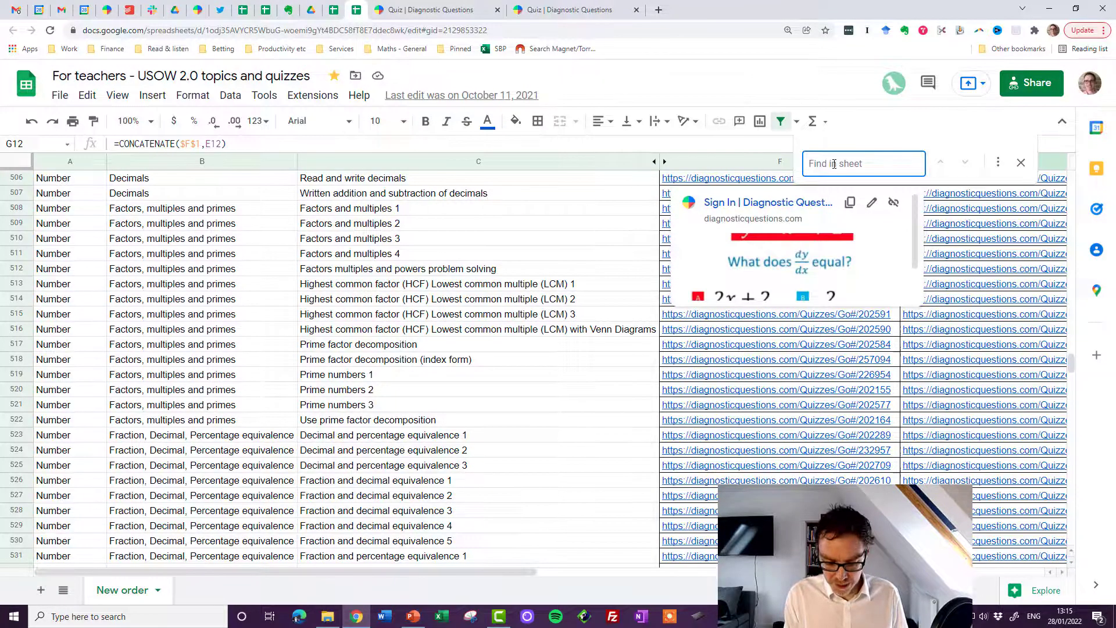
pyautogui.write('lcm')
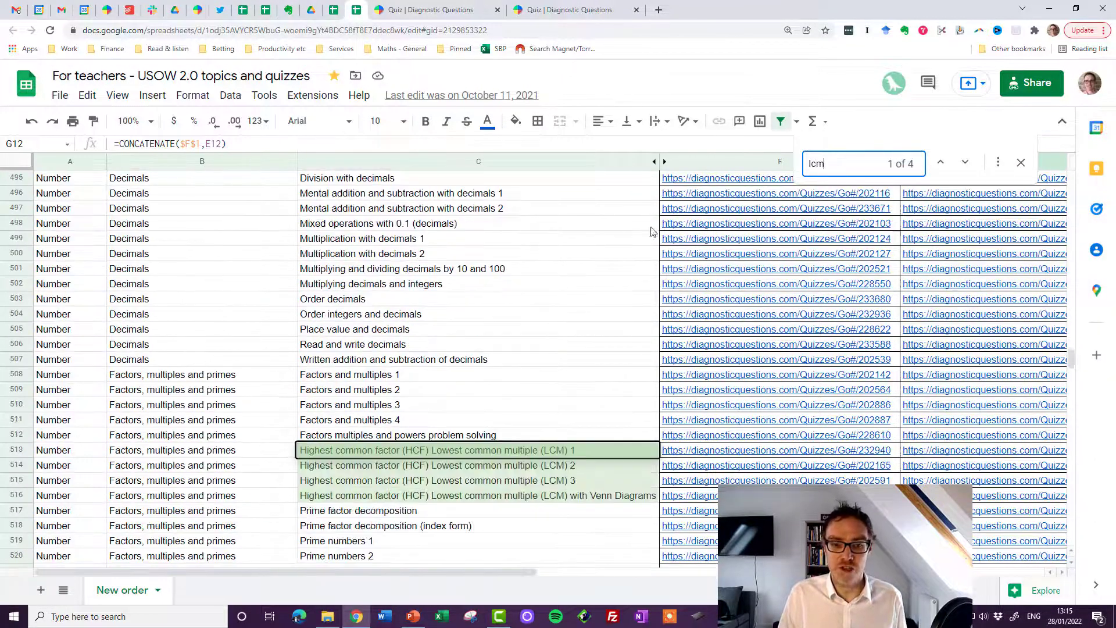
pyautogui.click(1021, 163)
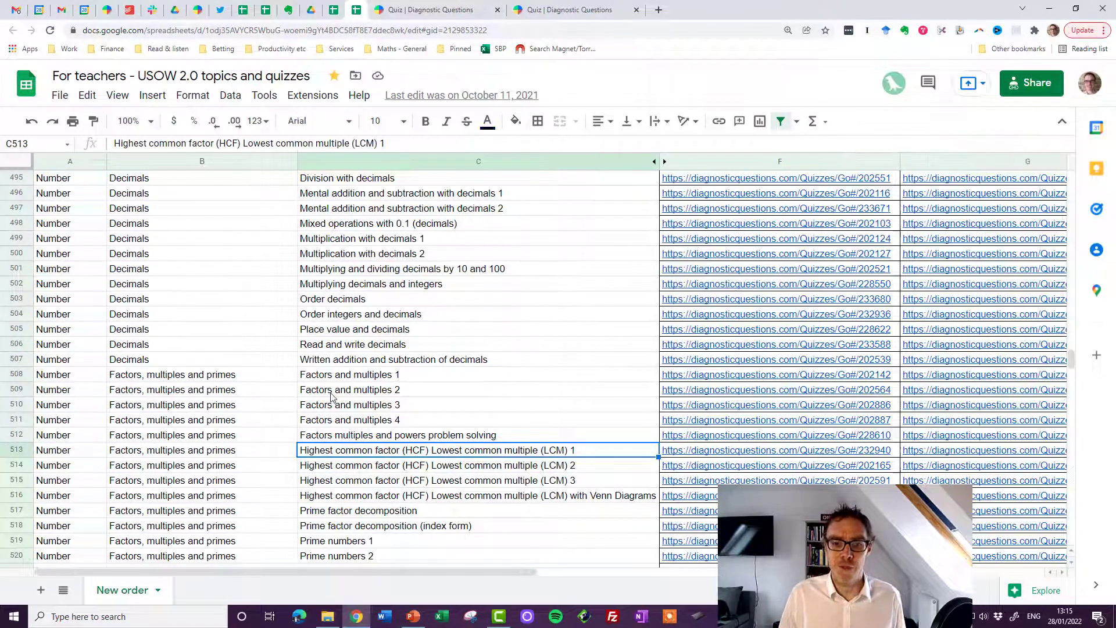
pyautogui.click(698, 451)
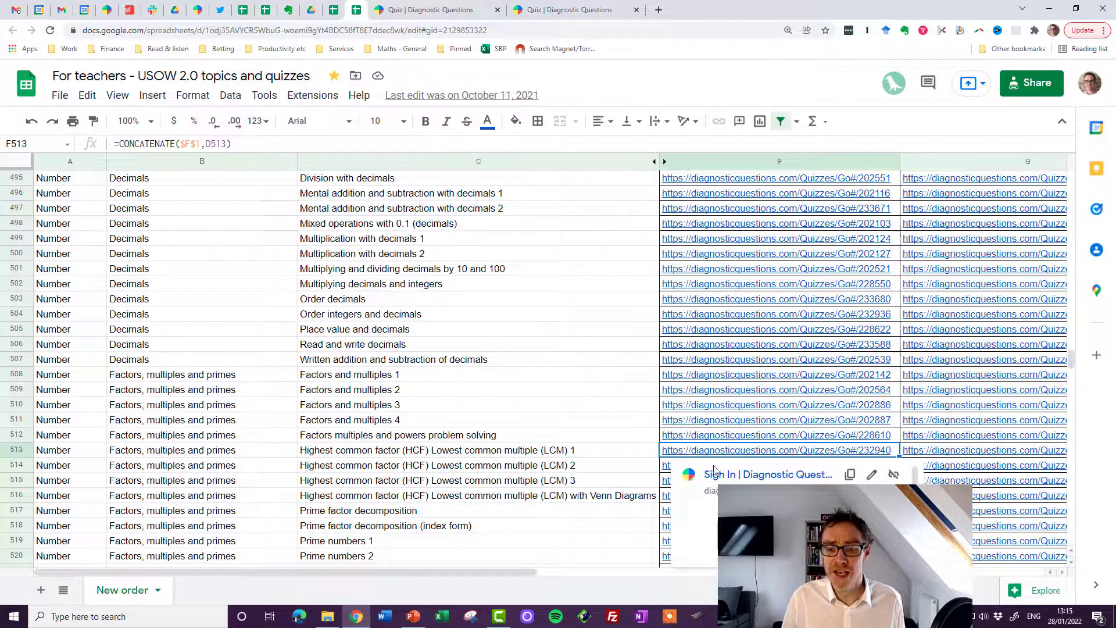
# Step: Open the HCF/LCM 1 quiz and preview it through to question 4 on red and yellow flashing lights
pyautogui.click(732, 475)
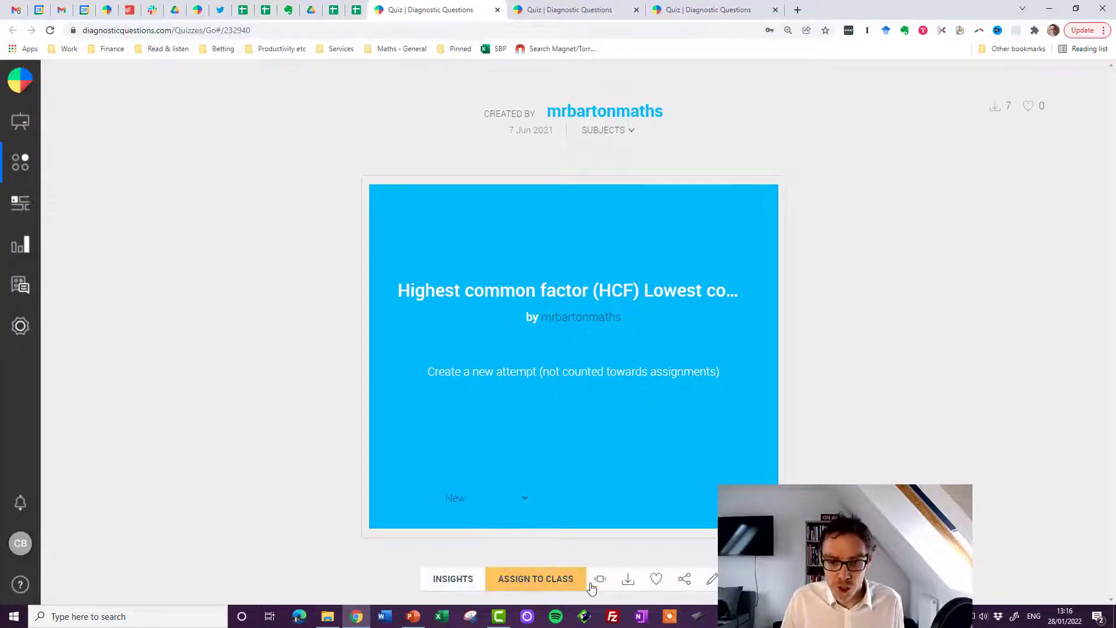
pyautogui.click(600, 580)
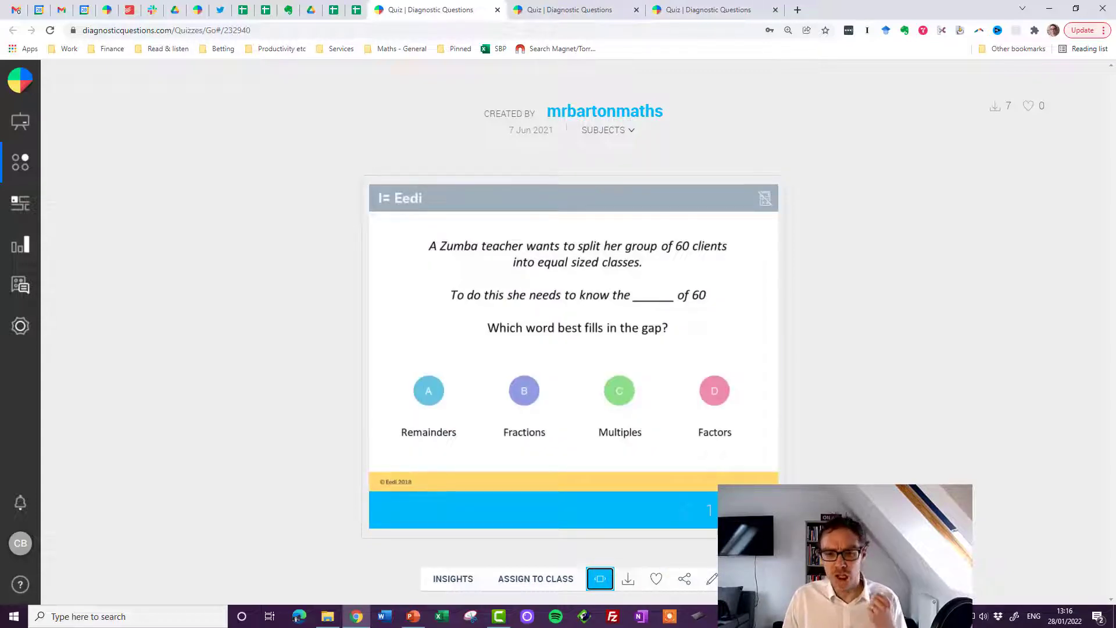
pyautogui.press('Right')
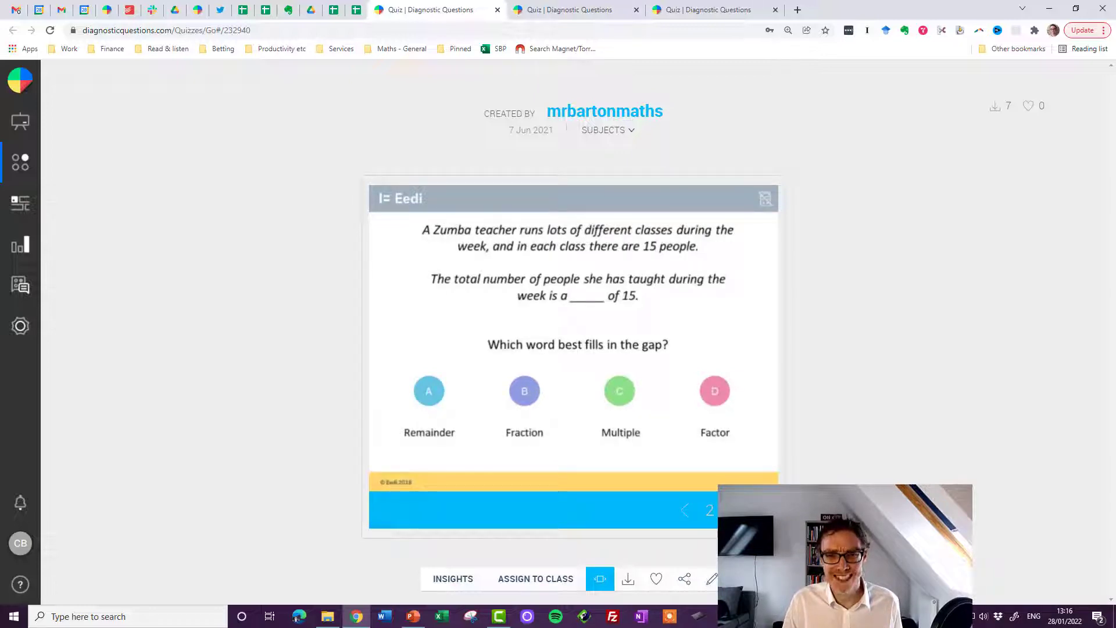
pyautogui.press('Right')
pyautogui.press('Right')
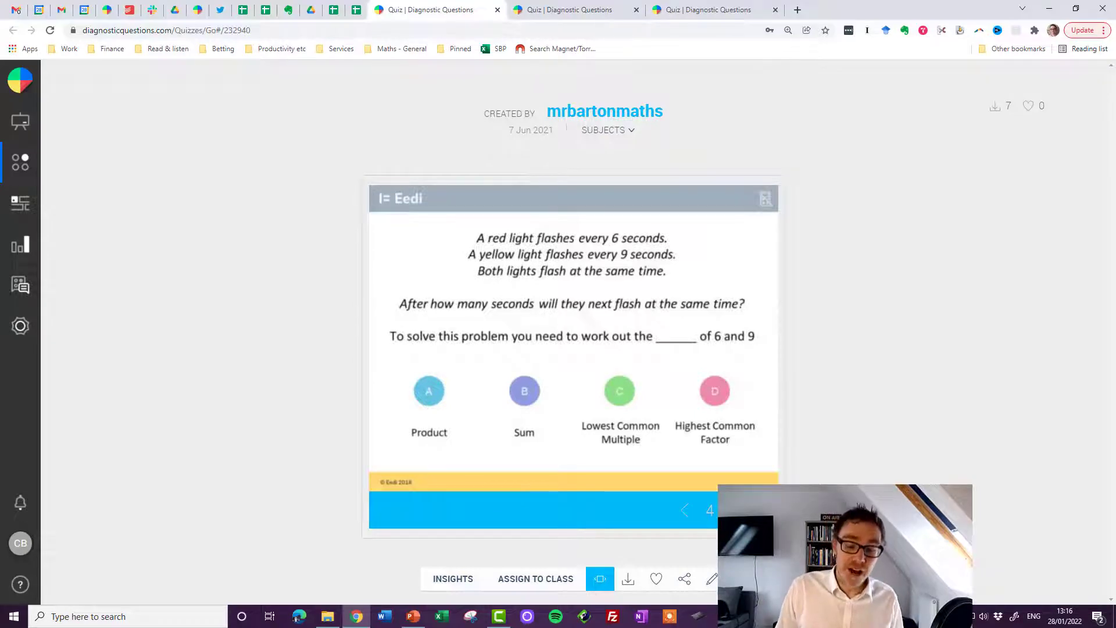
# Step: Open the LCM 2 quiz from cell F514 and preview it to the LCM of 10 and 12 question
pyautogui.click(357, 10)
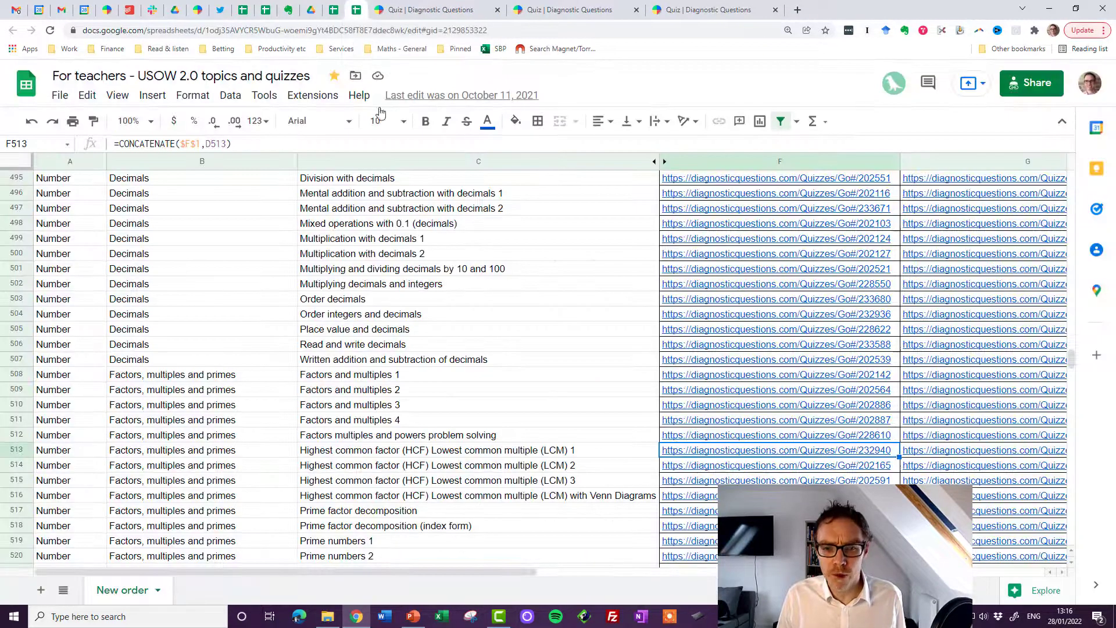
pyautogui.click(683, 471)
pyautogui.click(711, 506)
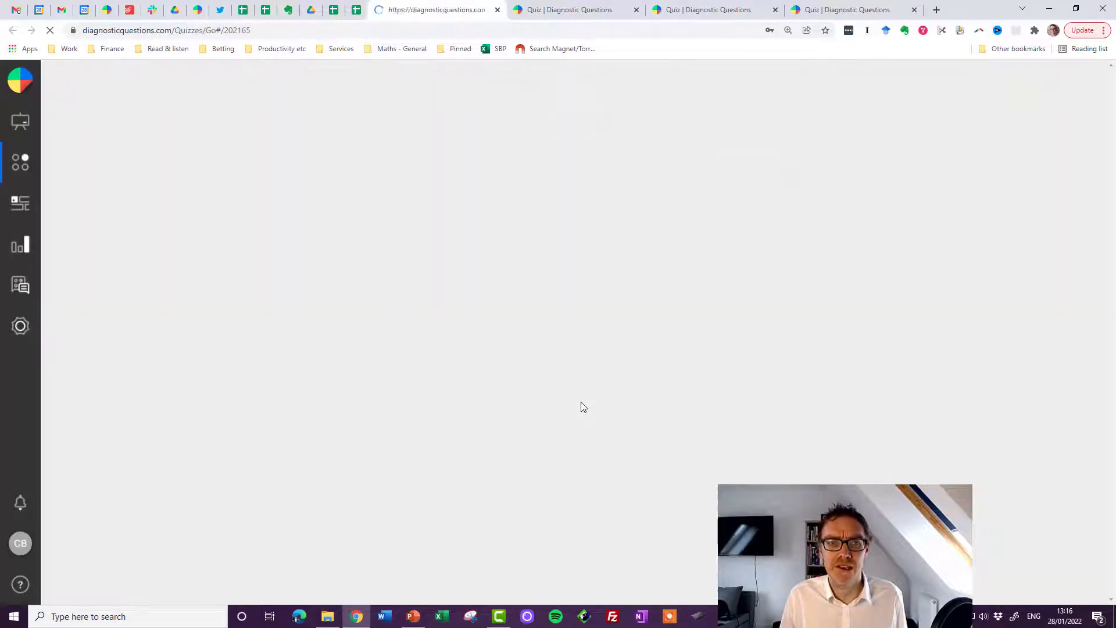
pyautogui.click(603, 574)
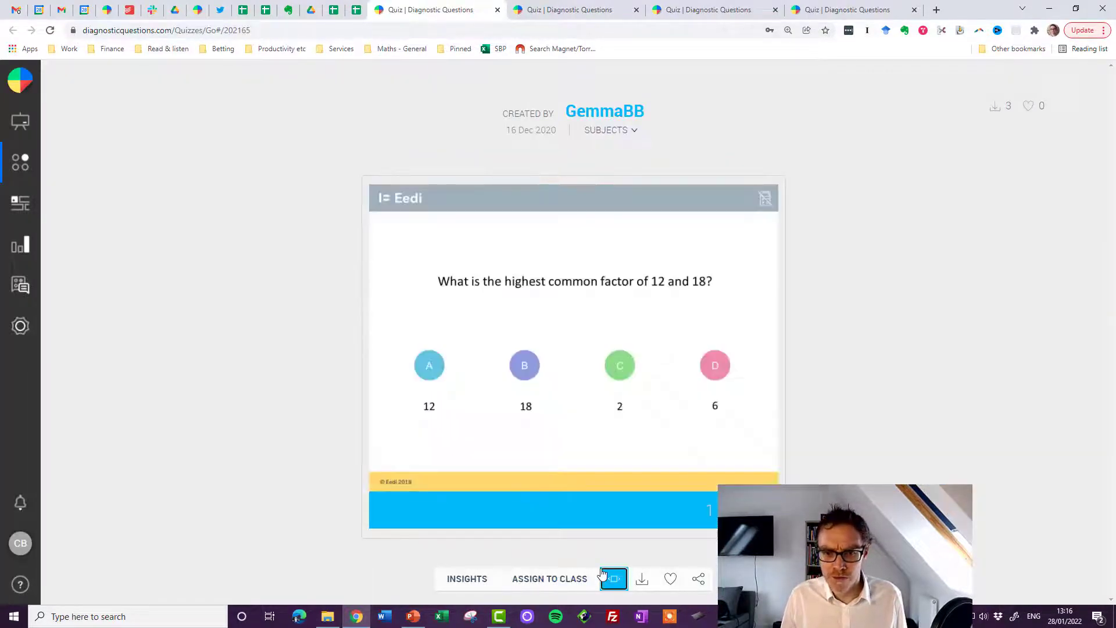
pyautogui.press('Right')
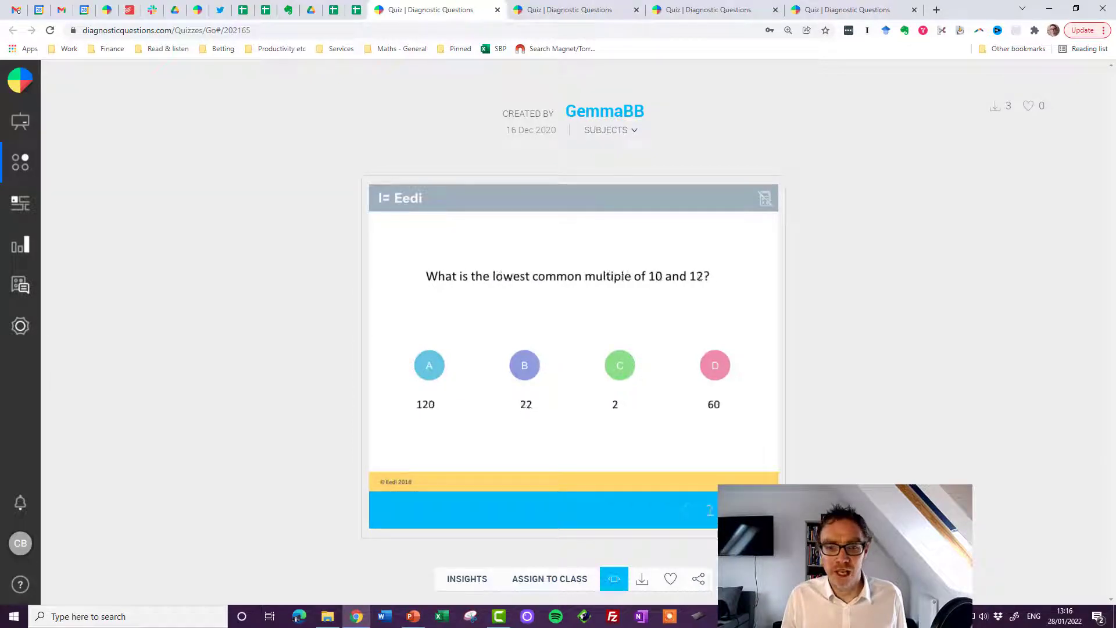
pyautogui.click(686, 511)
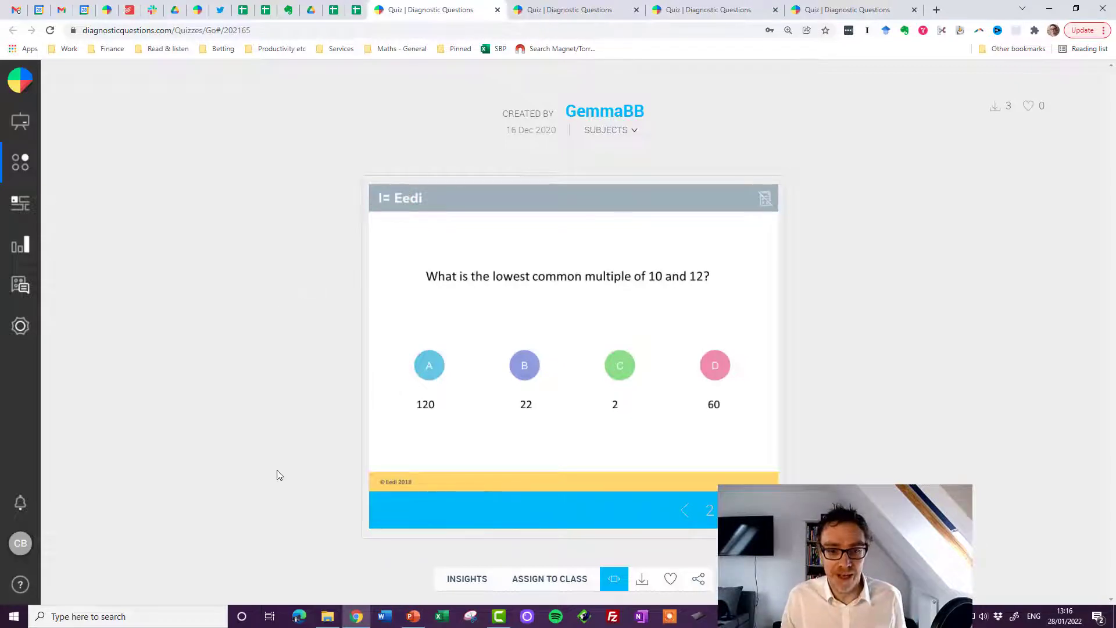
# Step: Show the quiz insights: 69% average, correct/wrong chart and per-option answer counts for each question
pyautogui.click(463, 582)
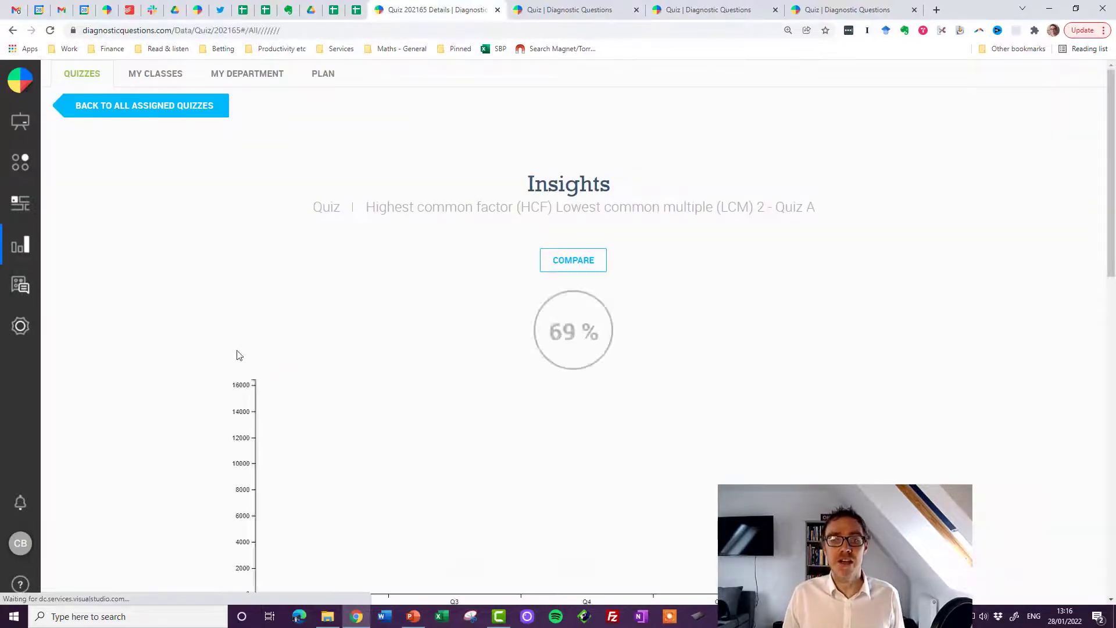
pyautogui.scroll(-4, 237, 350)
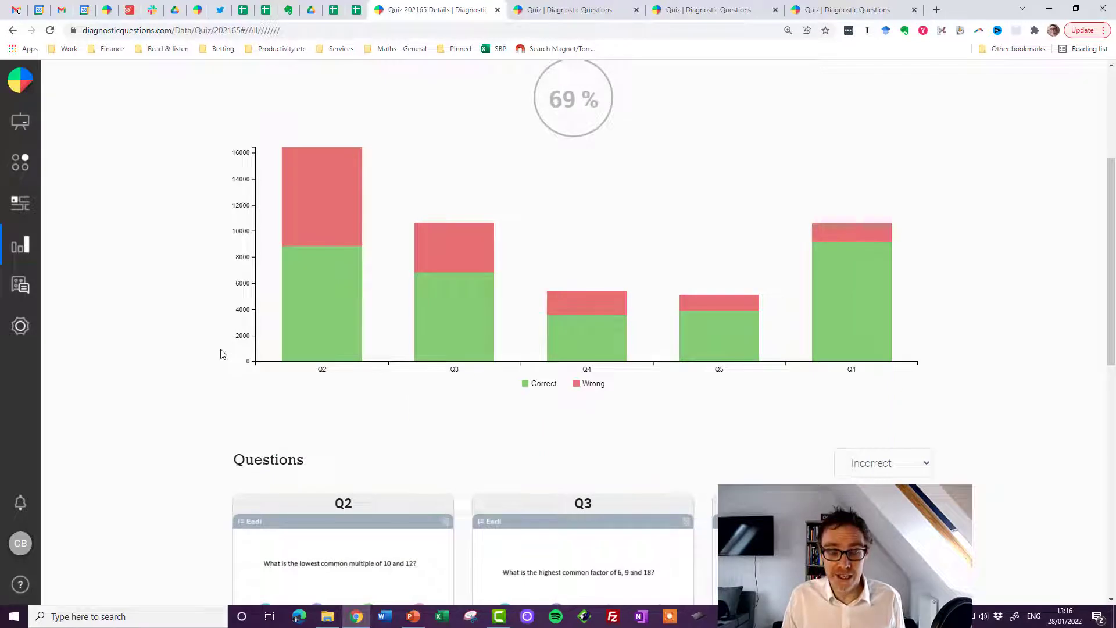
pyautogui.scroll(-1, 219, 348)
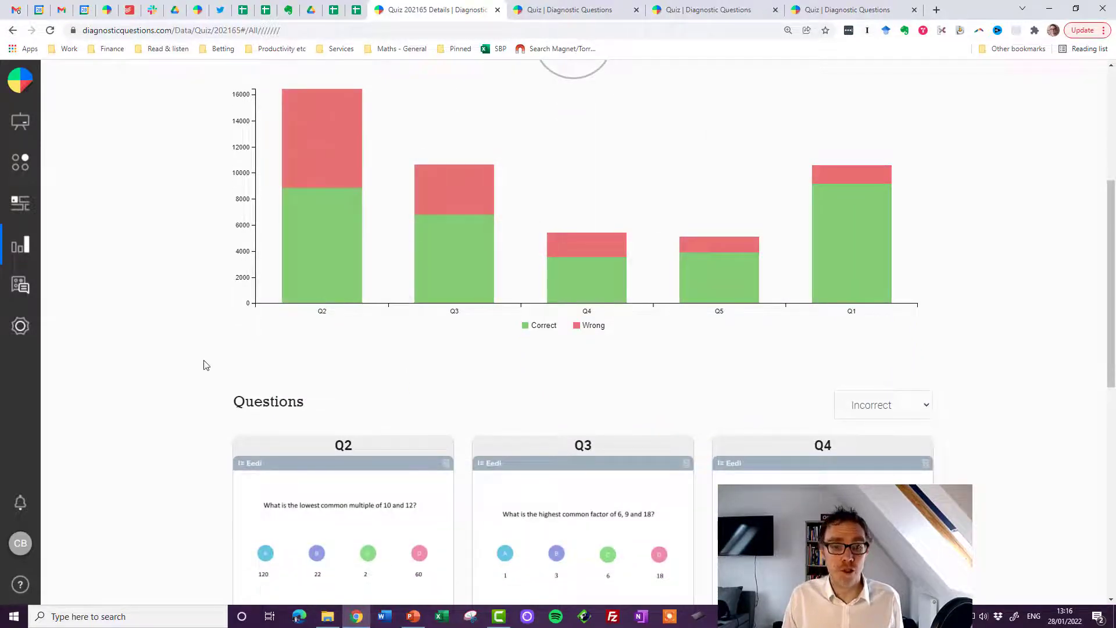
pyautogui.moveTo(322, 226)
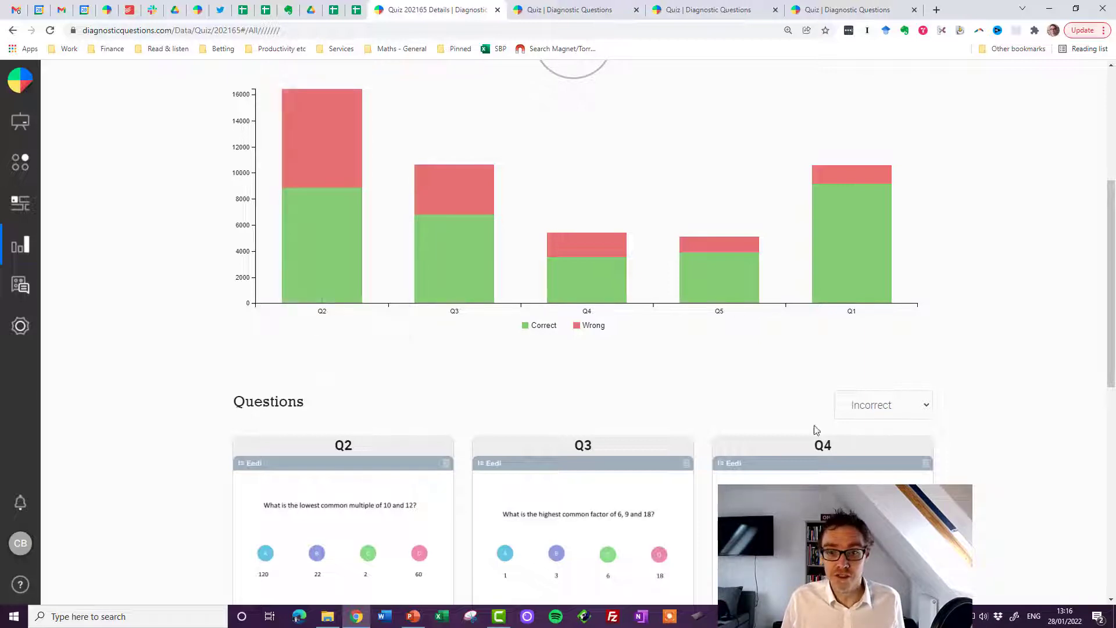
pyautogui.moveTo(853, 272)
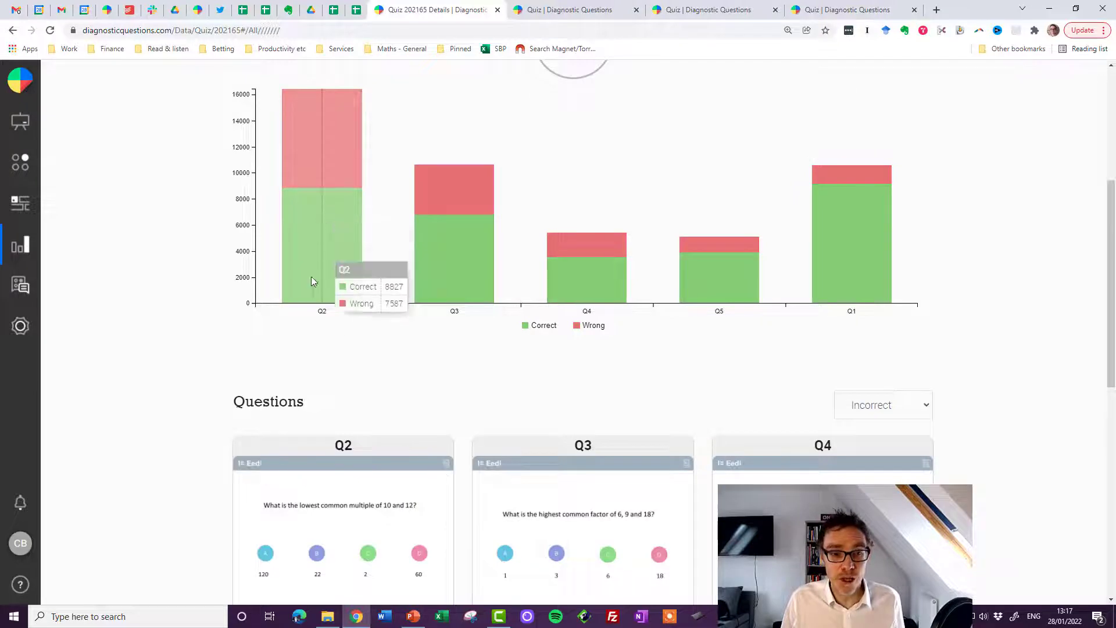
pyautogui.scroll(-3, 319, 325)
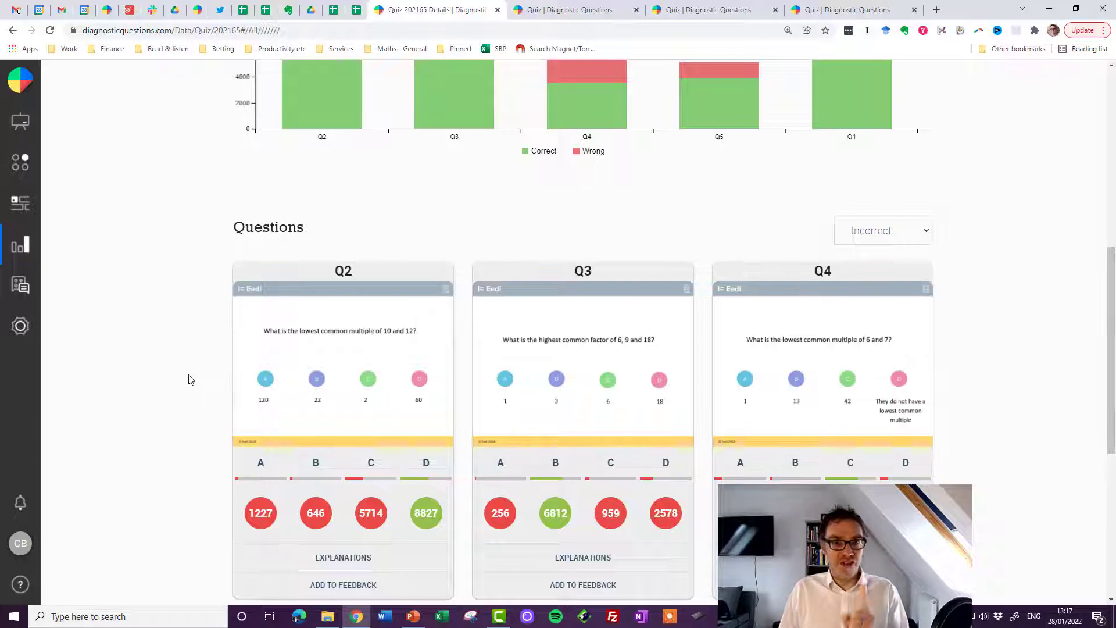
pyautogui.scroll(2, 188, 380)
pyautogui.scroll(-3, 189, 380)
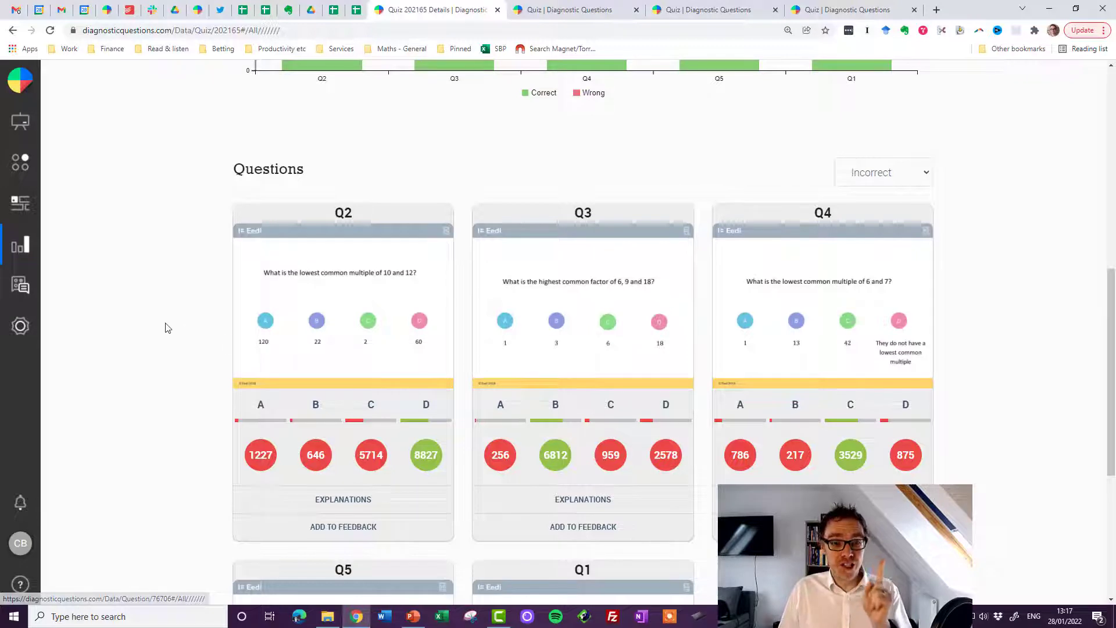
# Step: Open Q2's Insights page and review its explanations and student answers for the LCM of 10 and 12
pyautogui.click(359, 305)
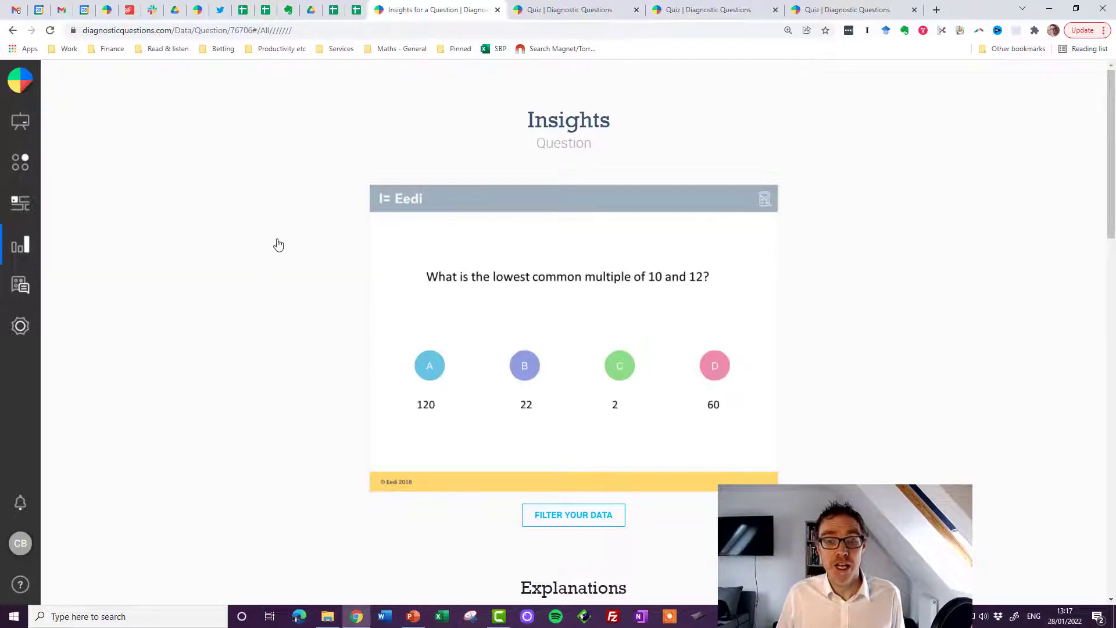
pyautogui.scroll(-4, 232, 316)
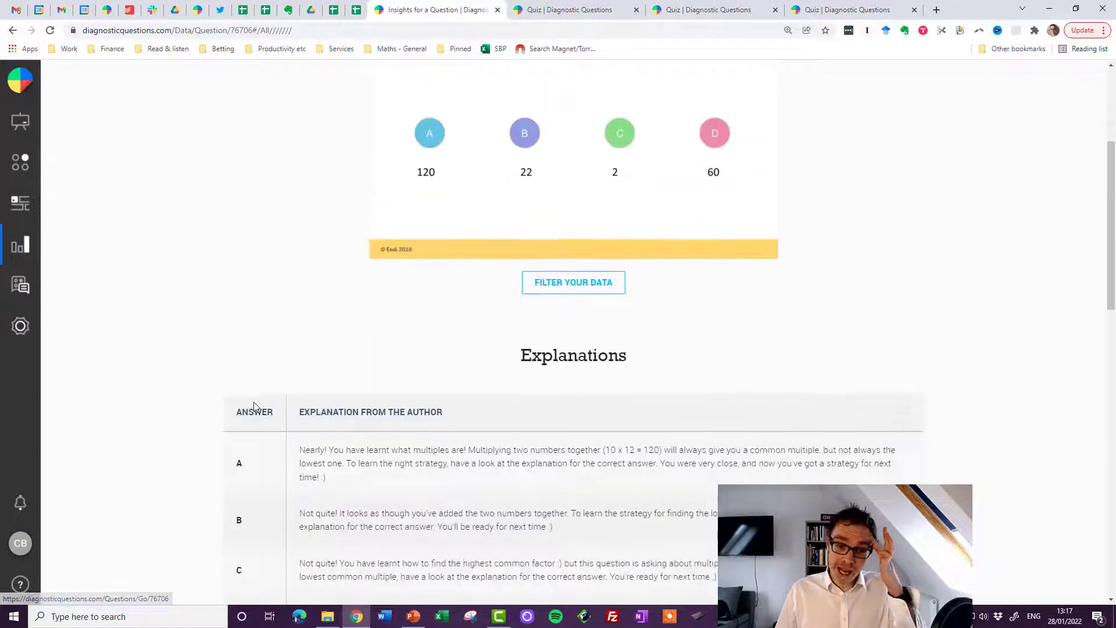
pyautogui.scroll(-2, 256, 407)
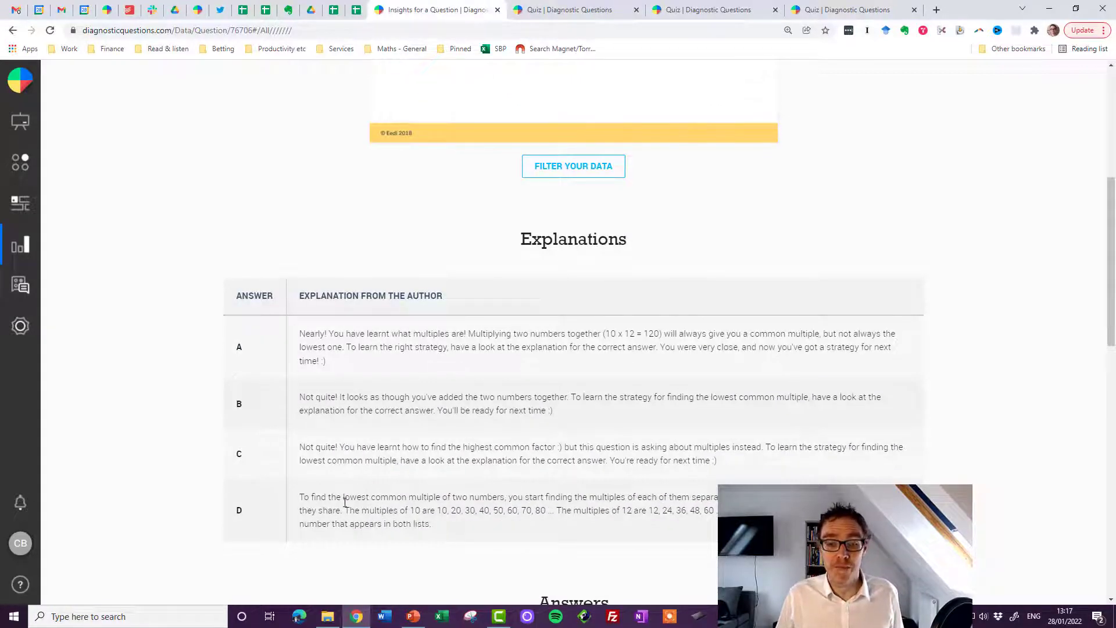
pyautogui.scroll(-6, 345, 501)
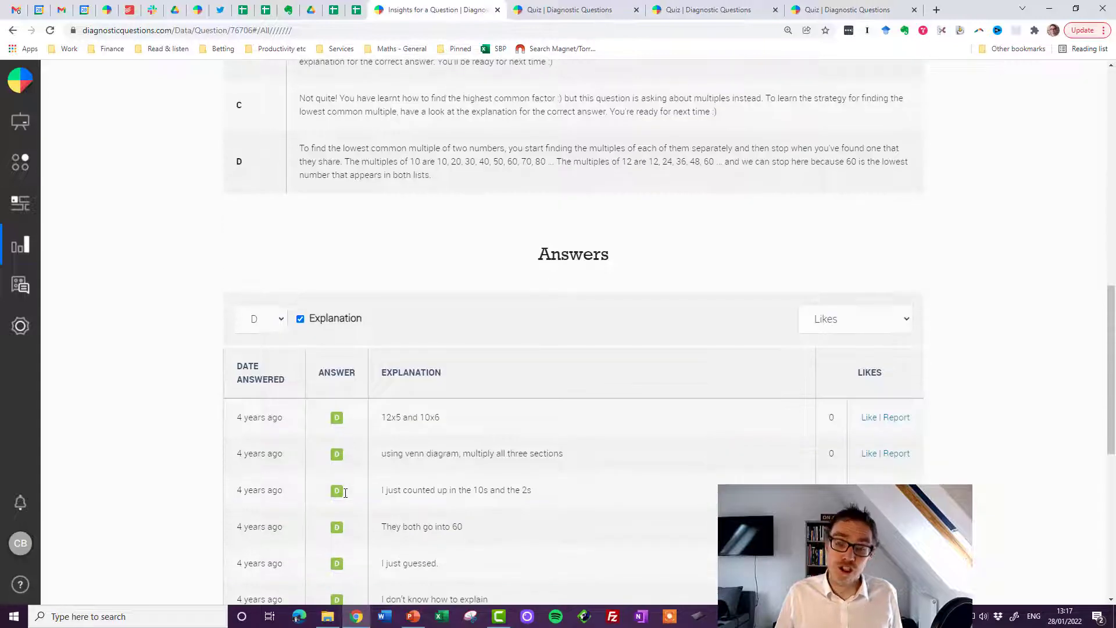
pyautogui.scroll(12, 344, 492)
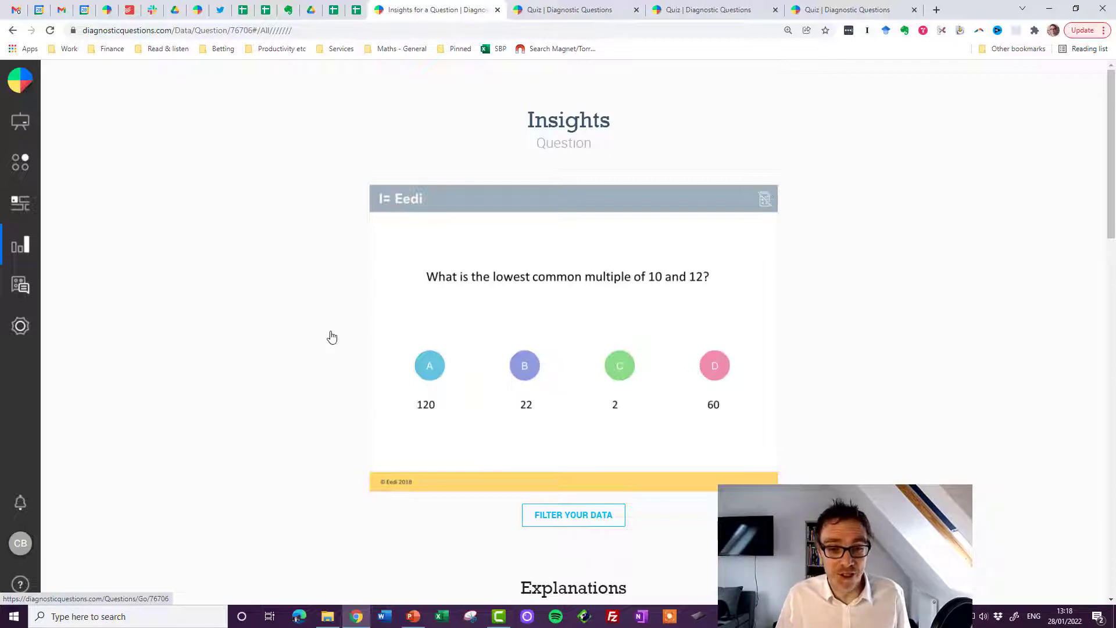
# Step: Open the LCM of 10 and 12 question's own page and inspect its web address
pyautogui.click(521, 325)
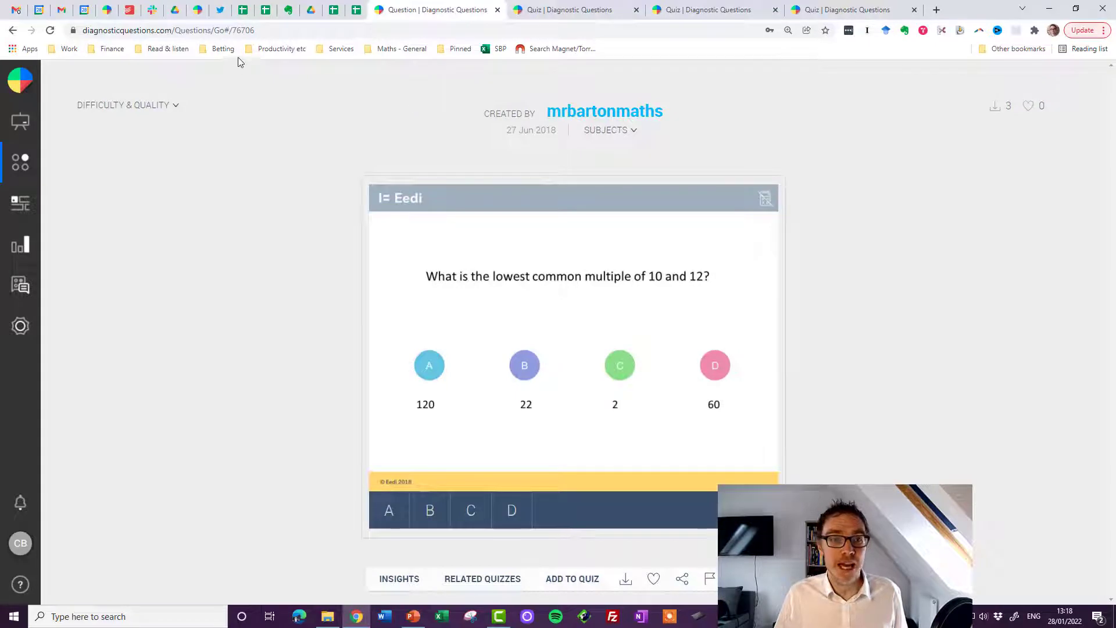
pyautogui.click(225, 30)
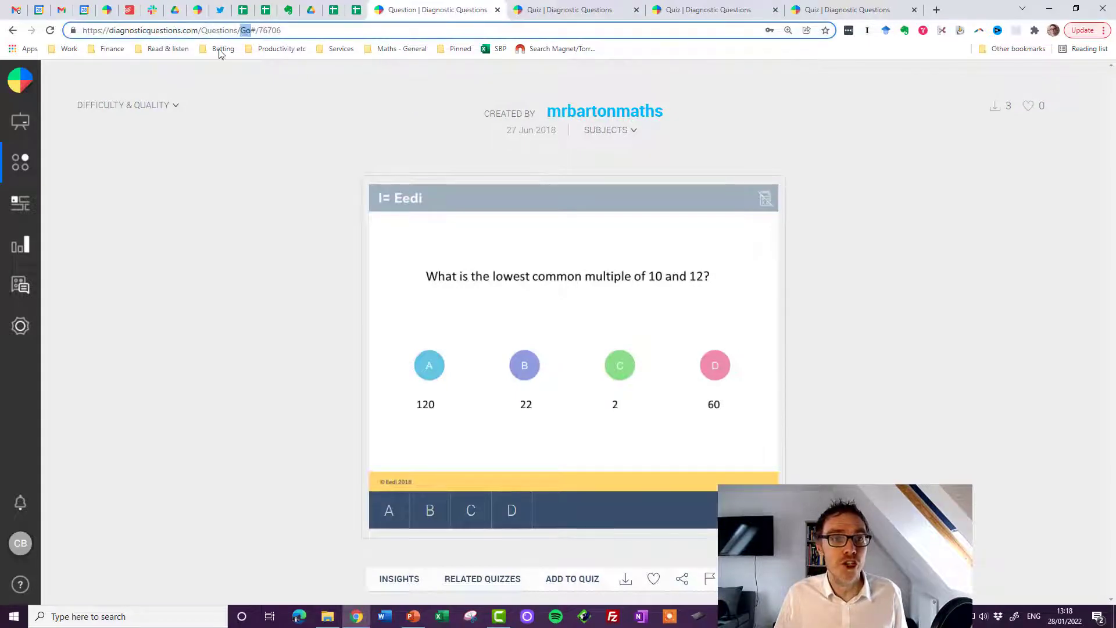
pyautogui.doubleClick(218, 30)
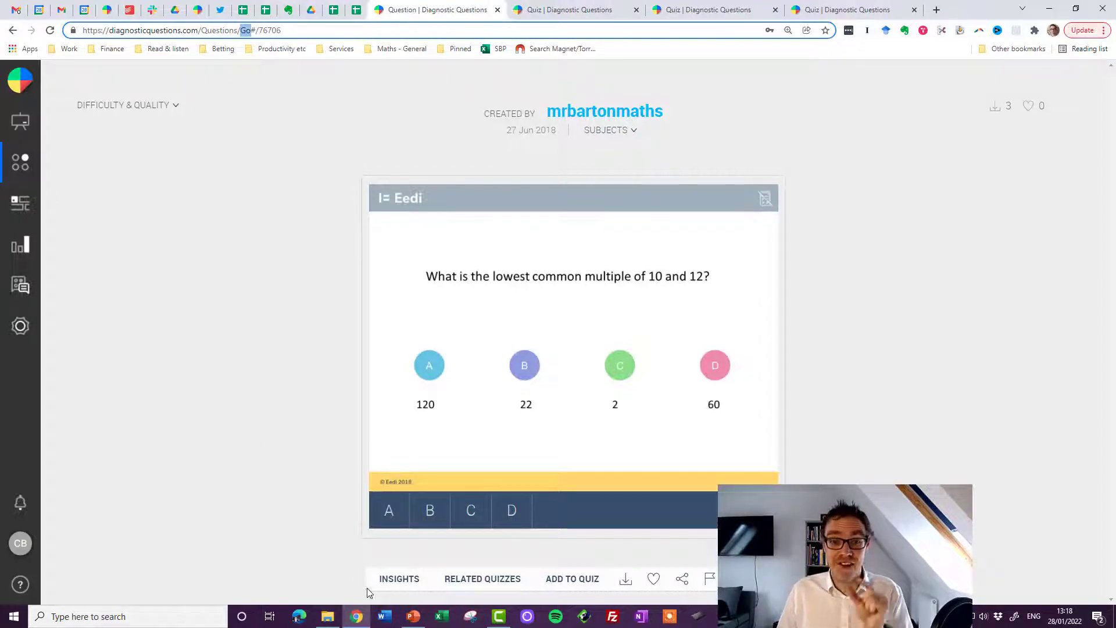
# Step: Add the question to a new quiz named 'Pre-req Fractions'
pyautogui.click(572, 579)
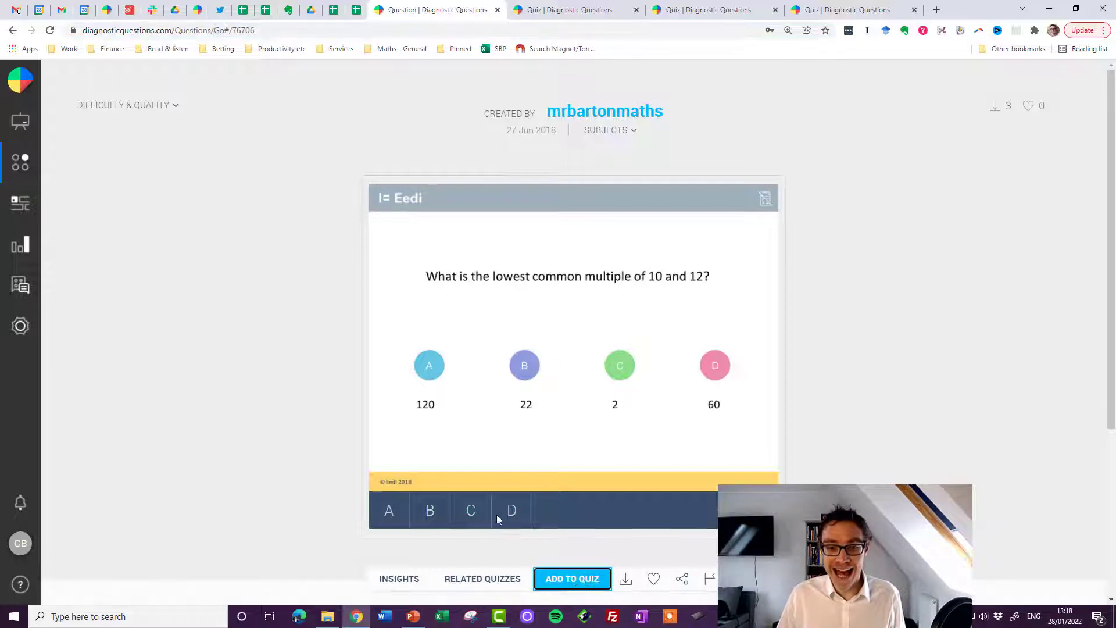
pyautogui.scroll(-4, 398, 402)
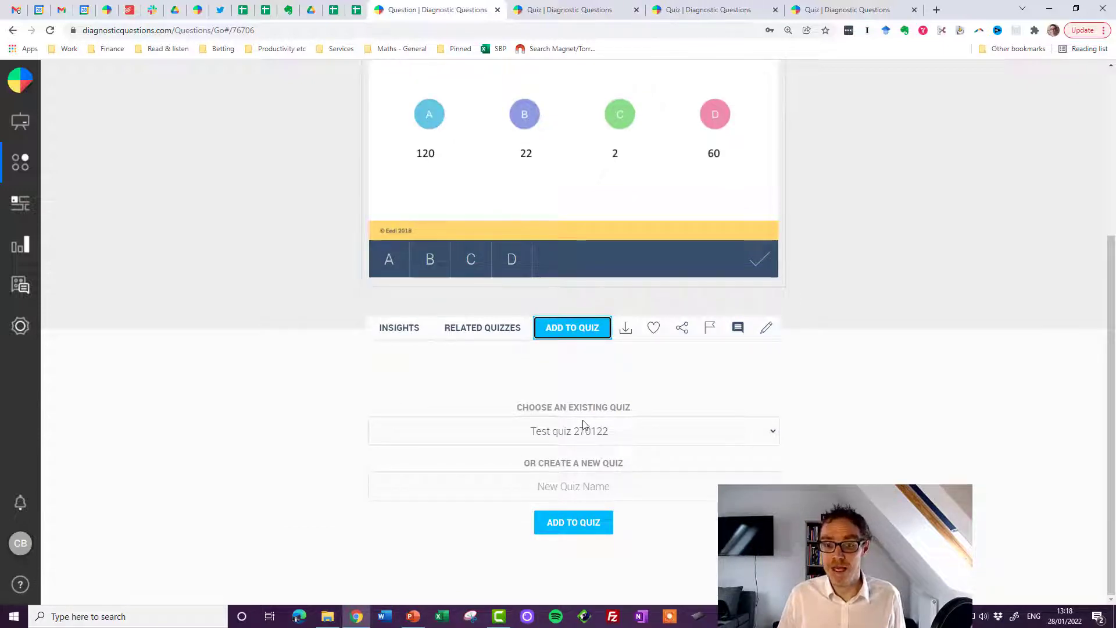
pyautogui.click(595, 488)
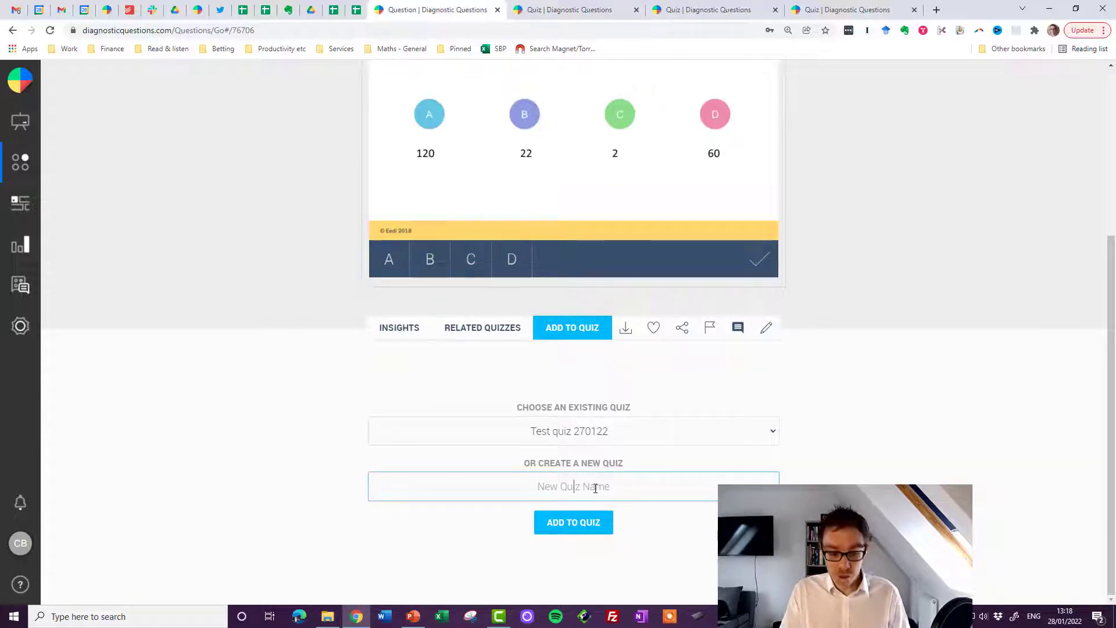
pyautogui.write('Pre-re')
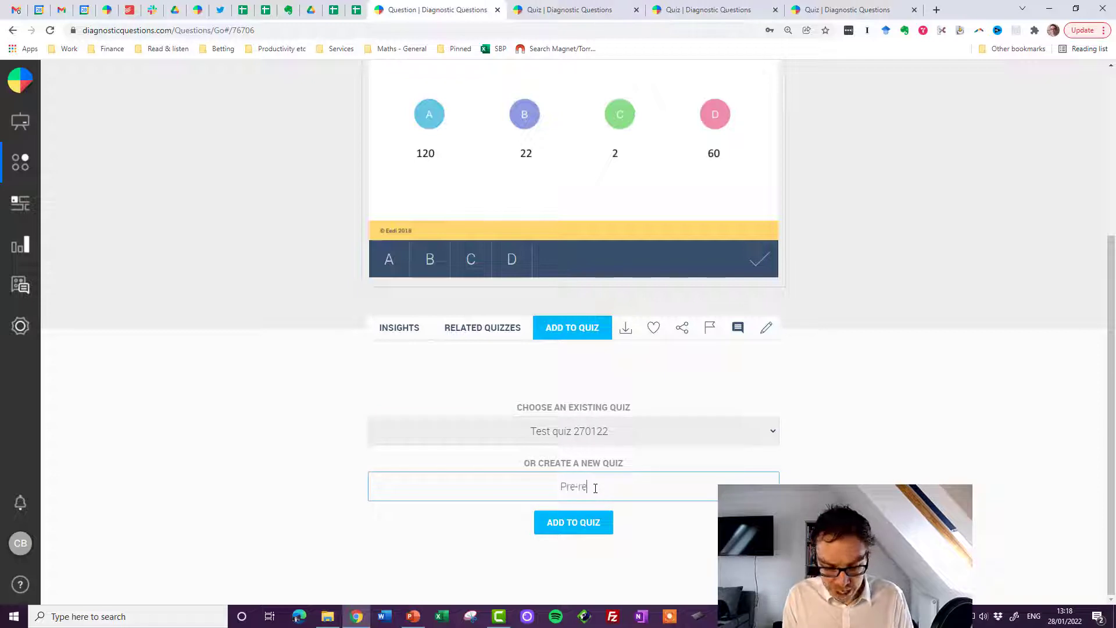
pyautogui.write('q Fractions')
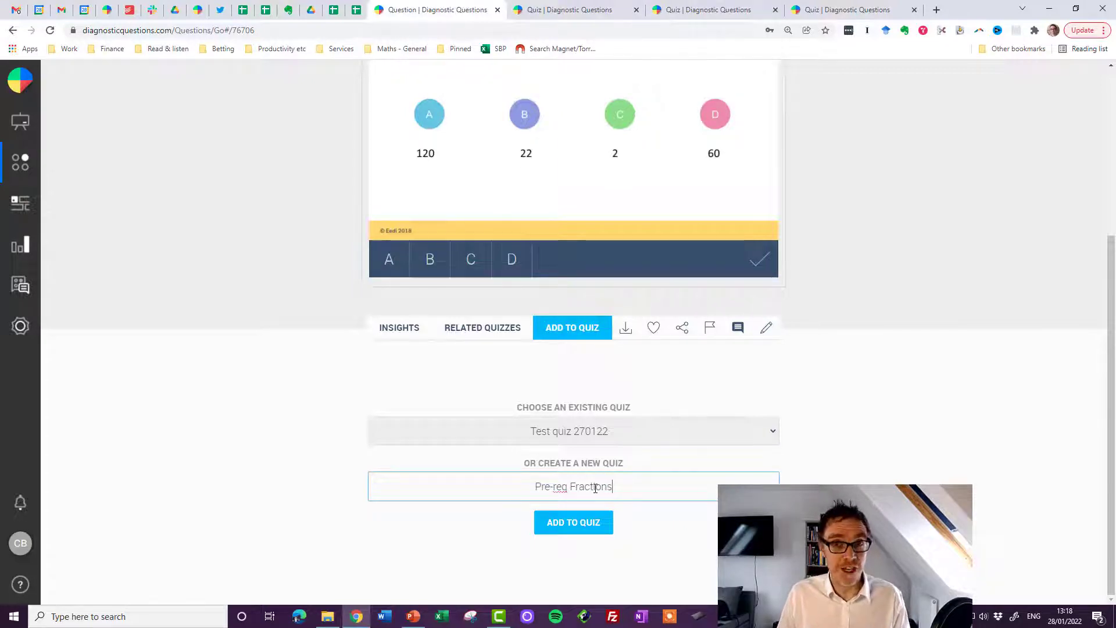
pyautogui.click(572, 525)
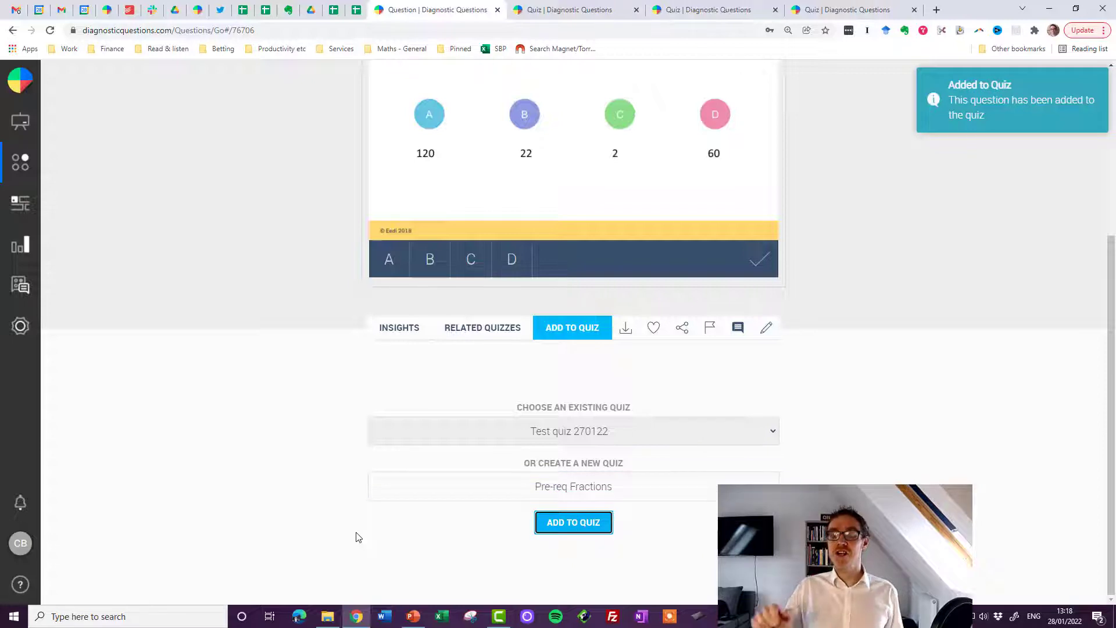
pyautogui.scroll(3, 358, 536)
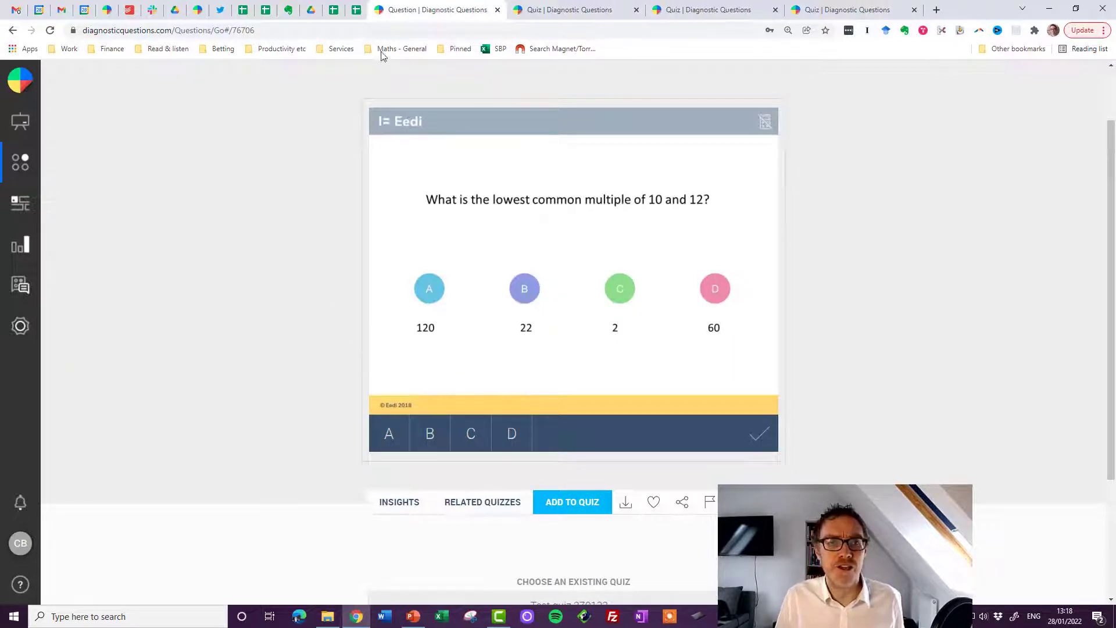
# Step: Open the 'Equivalent fractions 2 - Quiz A' quiz from its link in cell F543 of the USOW sheet
pyautogui.click(356, 14)
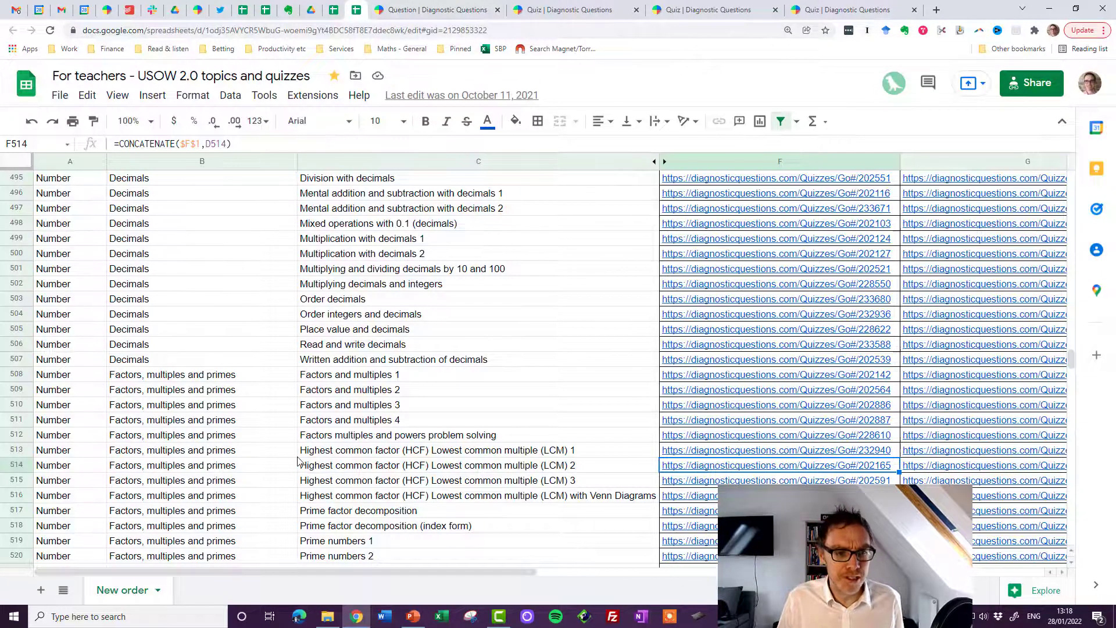
pyautogui.scroll(-10, 276, 454)
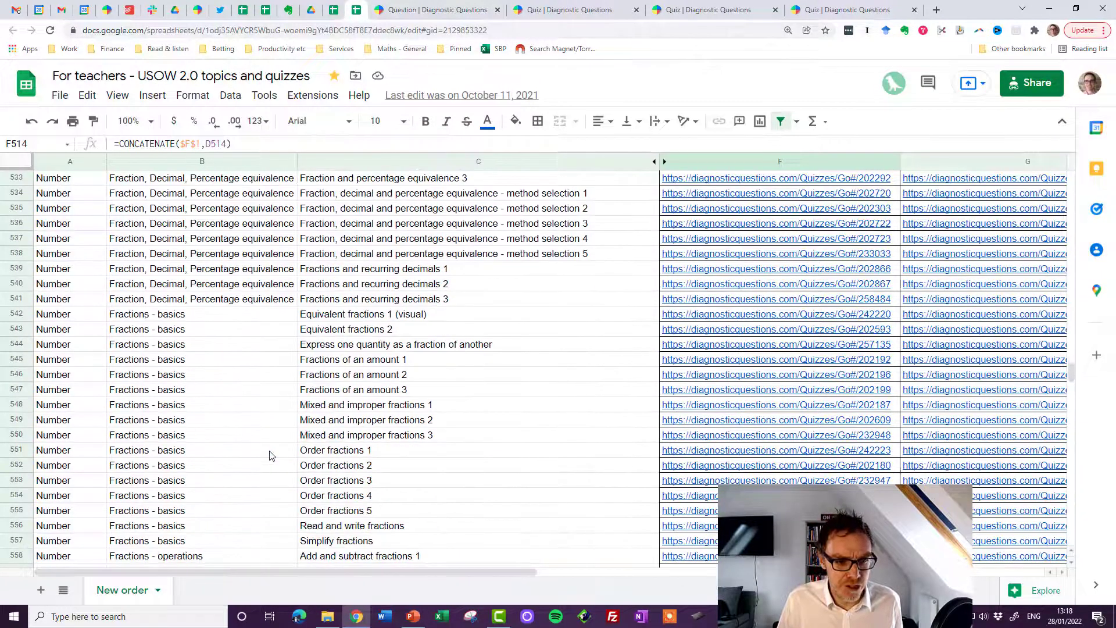
pyautogui.click(336, 319)
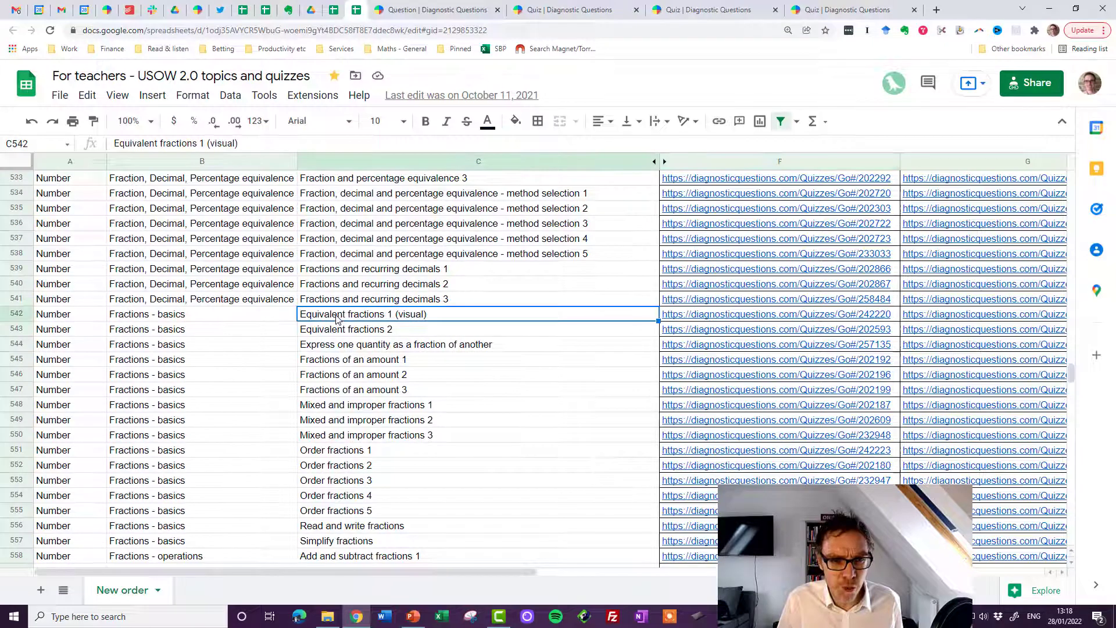
pyautogui.click(383, 333)
pyautogui.click(676, 336)
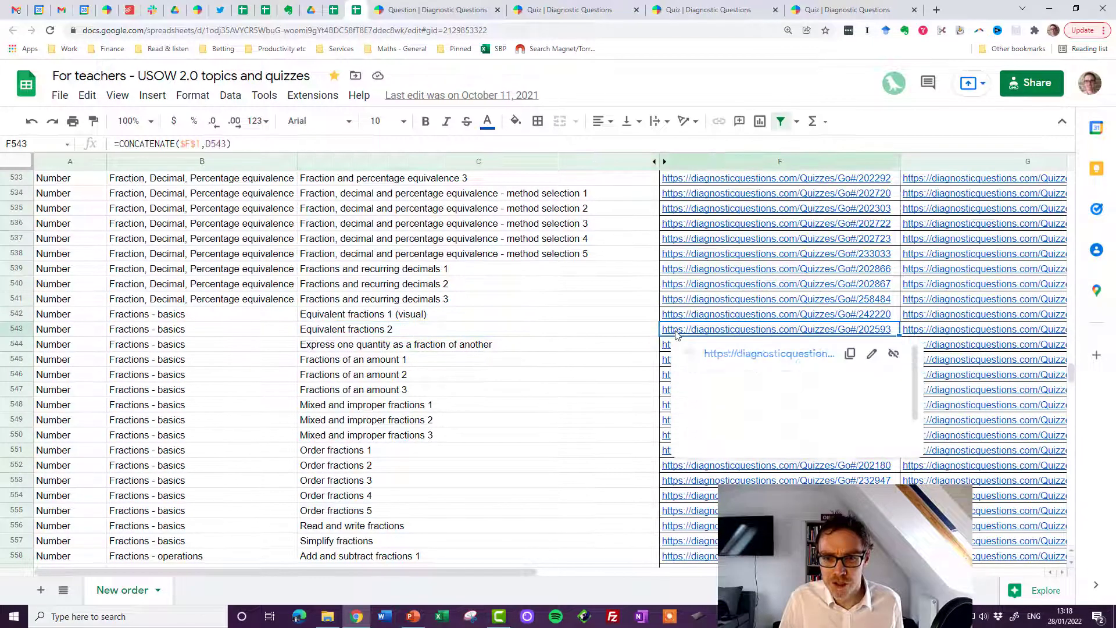
pyautogui.click(750, 356)
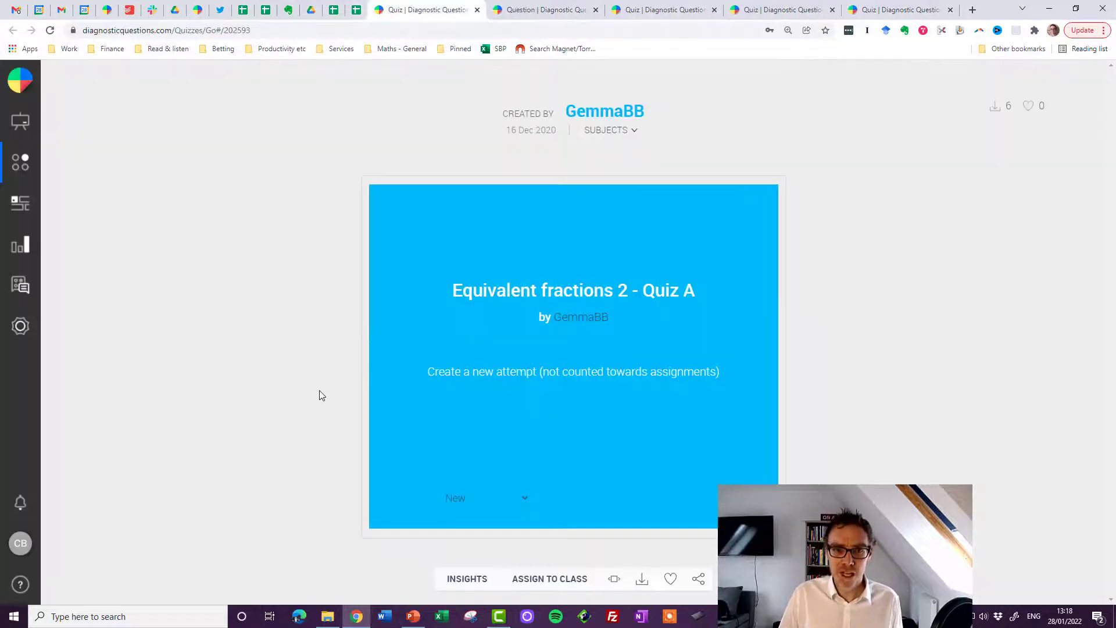
# Step: Preview the Equivalent fractions 2 quiz, then view its Insights answer counts for each question card
pyautogui.click(614, 579)
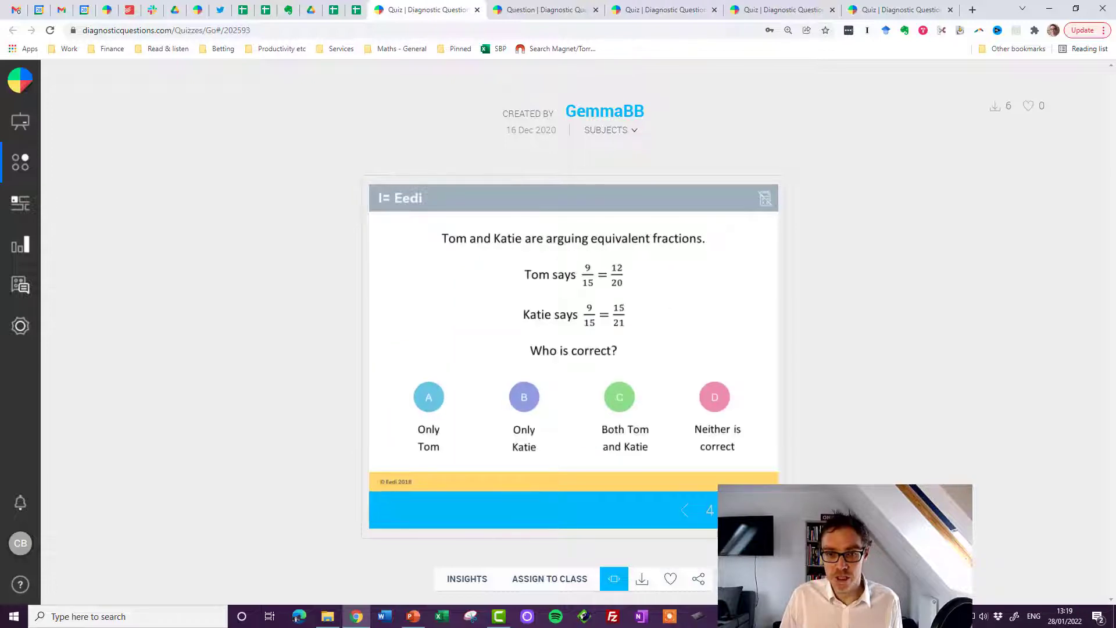
pyautogui.click(436, 578)
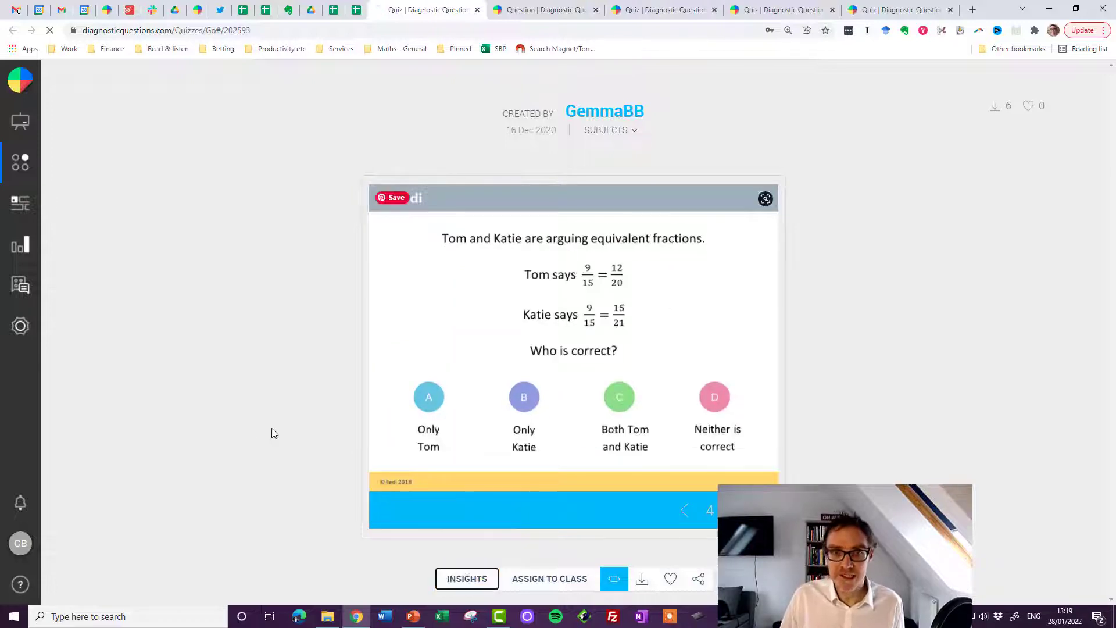
pyautogui.scroll(-7, 233, 418)
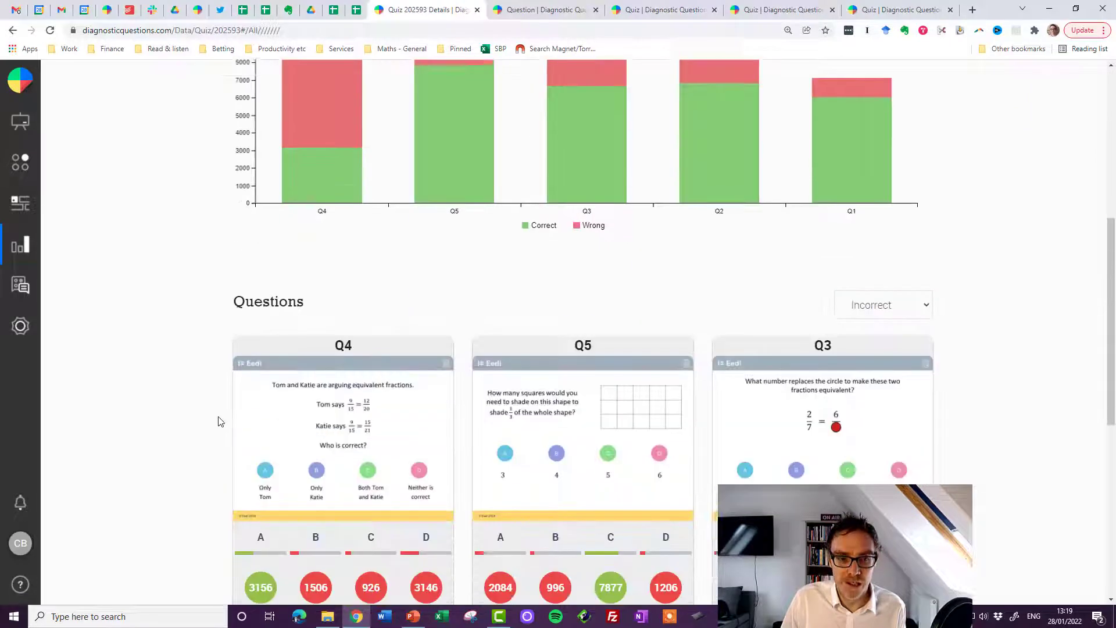
pyautogui.scroll(-2, 349, 397)
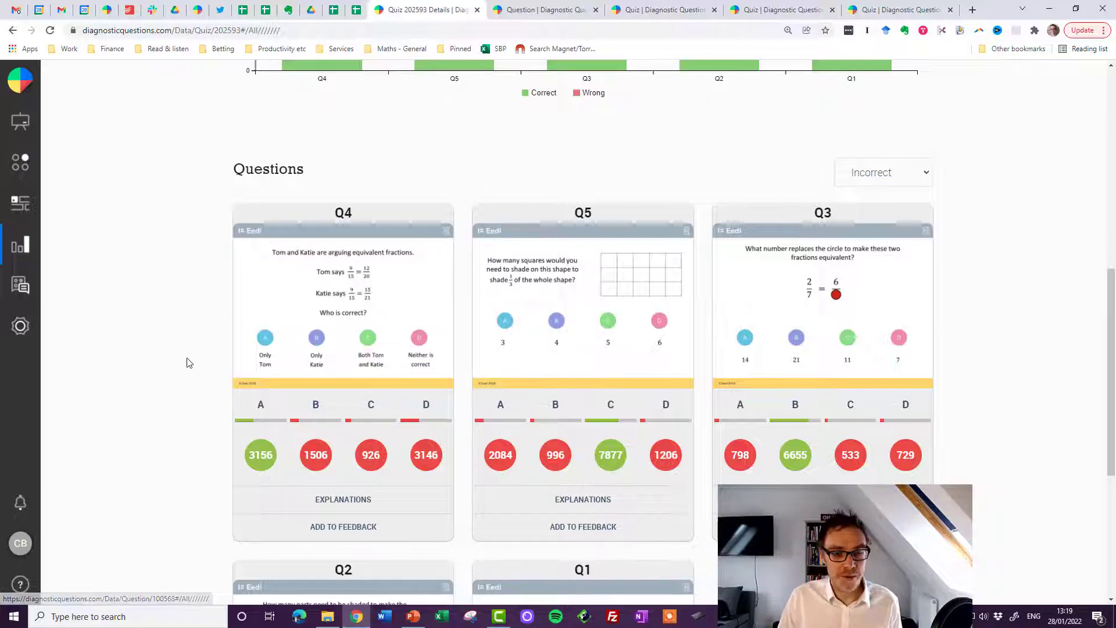
# Step: Add the Q4 Tom and Katie 9/15 equivalent fractions question to the Pre-req Fractions quiz
pyautogui.click(330, 321)
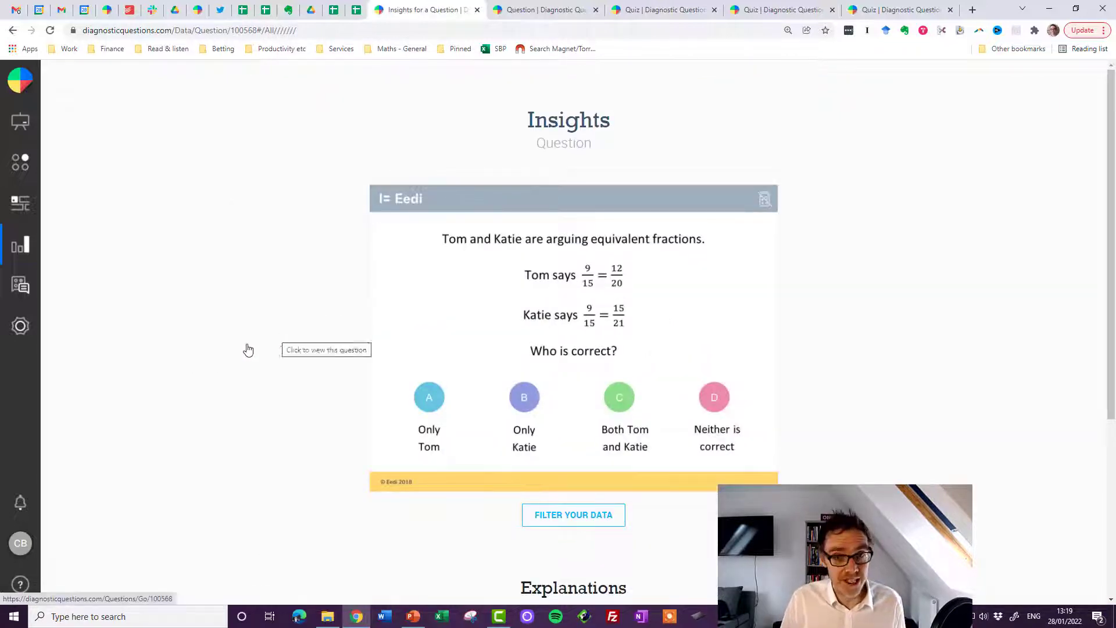
pyautogui.scroll(-3, 278, 367)
pyautogui.scroll(-2, 277, 365)
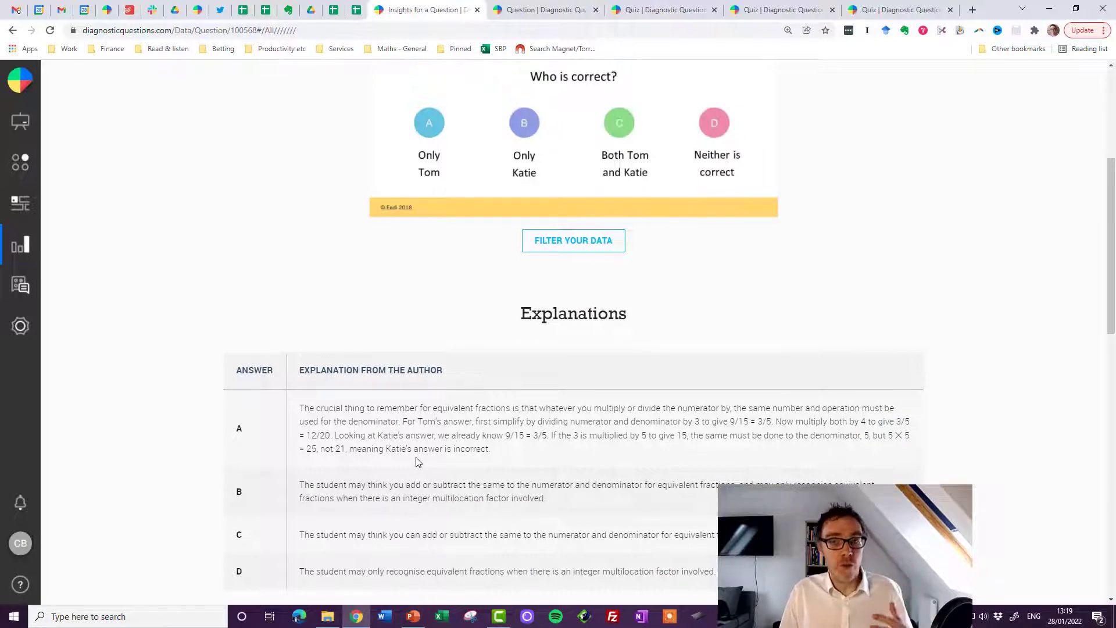
pyautogui.scroll(4, 418, 462)
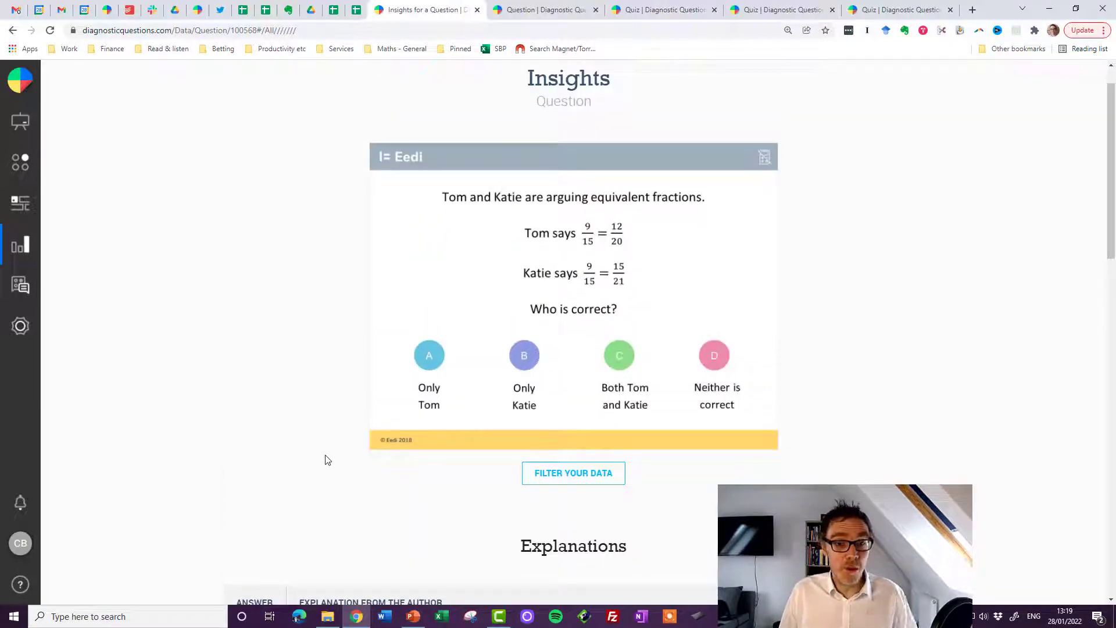
pyautogui.click(548, 326)
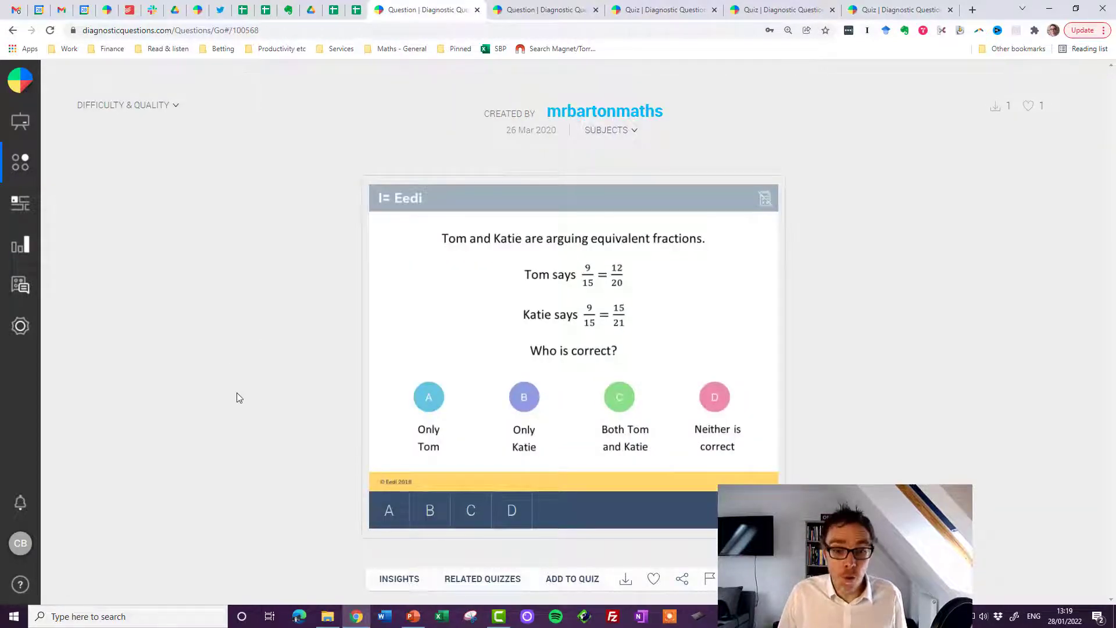
pyautogui.click(573, 578)
pyautogui.click(431, 510)
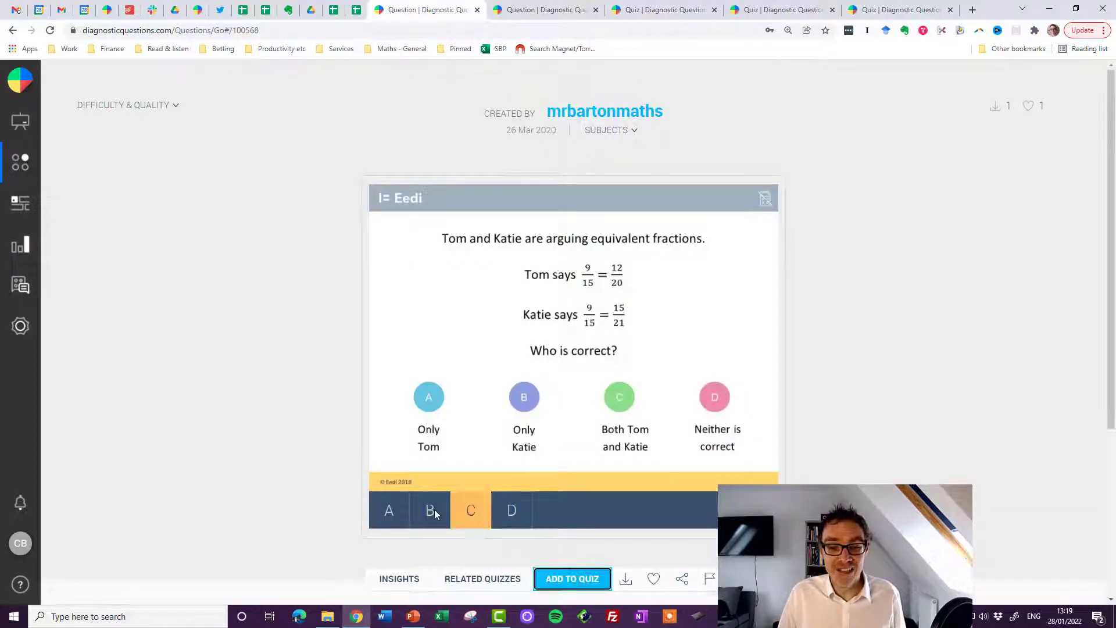
pyautogui.scroll(-4, 419, 497)
pyautogui.scroll(-1, 417, 497)
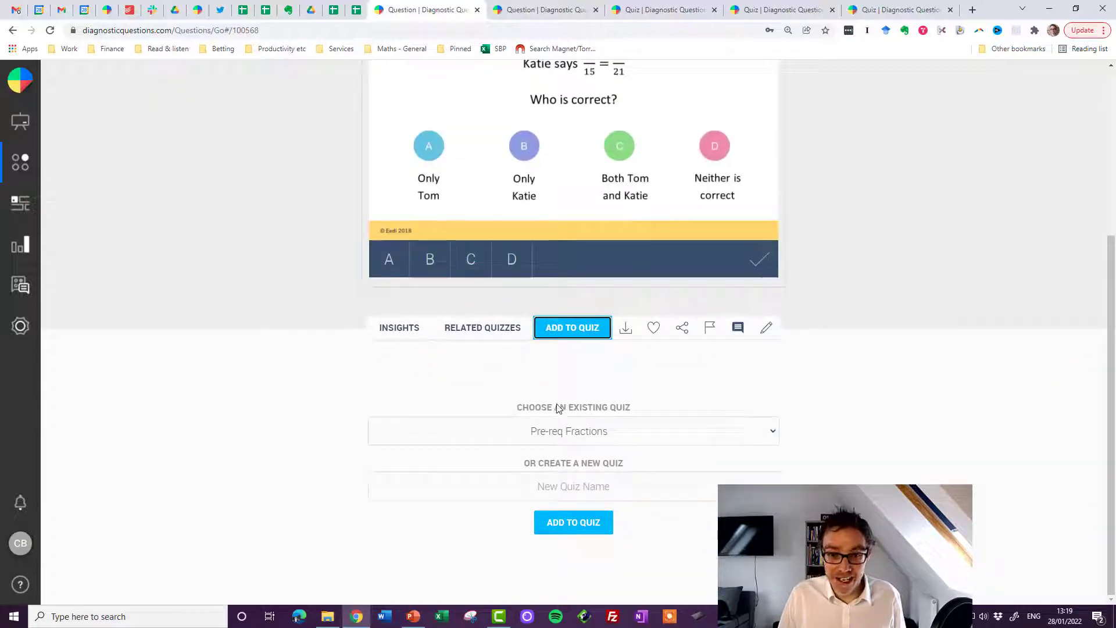
pyautogui.click(571, 525)
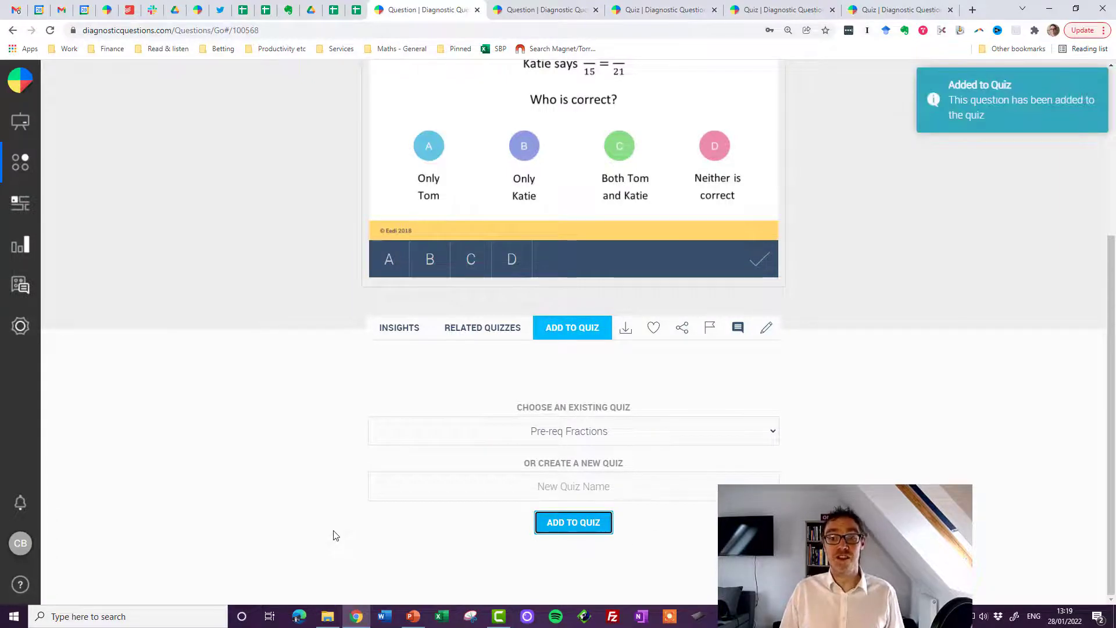
# Step: Open the 'Simplify fractions - Quiz A' quiz from its link in the topics spreadsheet
pyautogui.scroll(4, 348, 425)
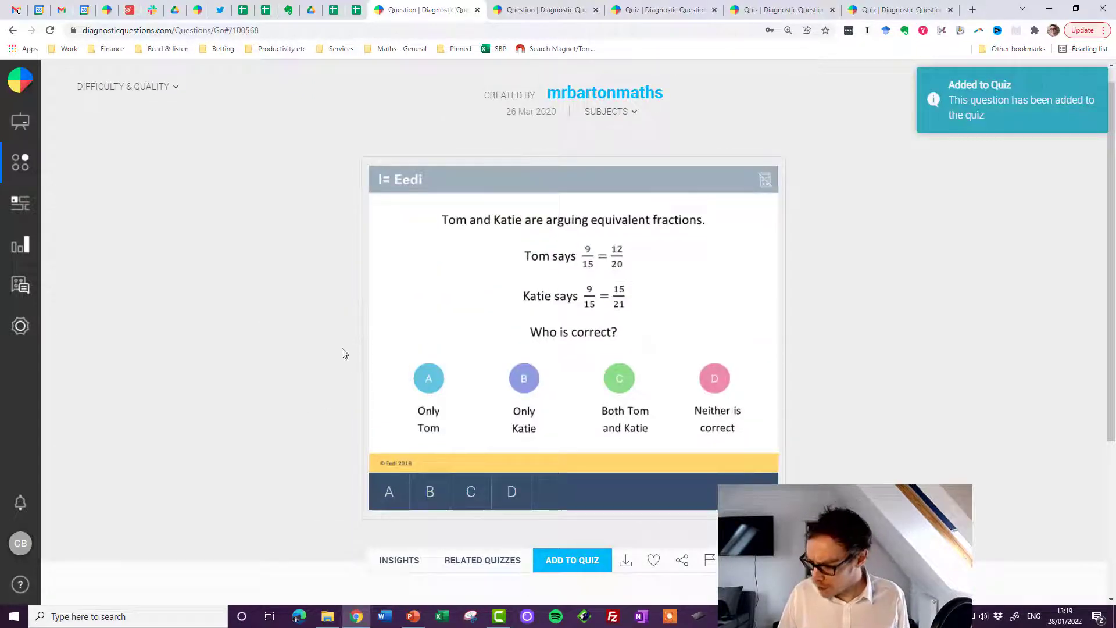
pyautogui.click(355, 9)
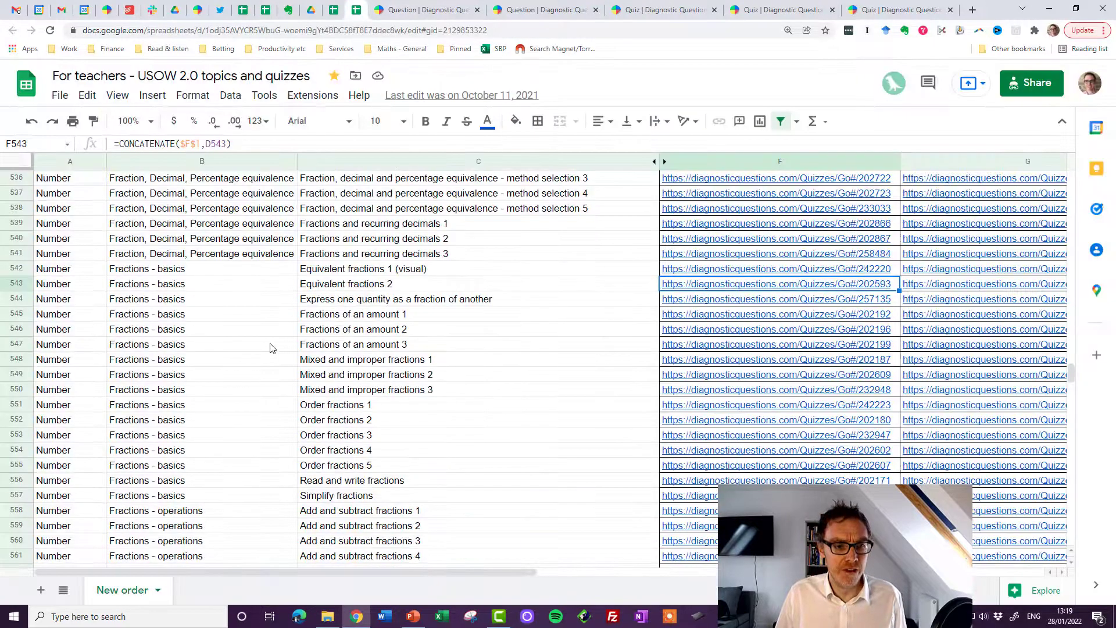
pyautogui.scroll(-1, 270, 347)
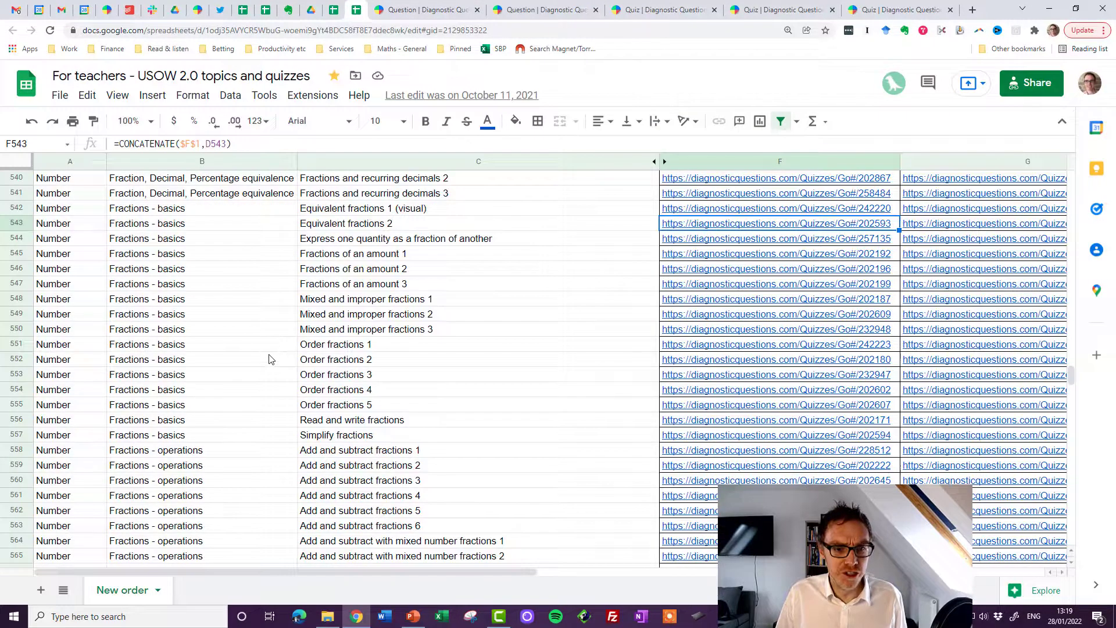
pyautogui.click(675, 441)
pyautogui.click(725, 465)
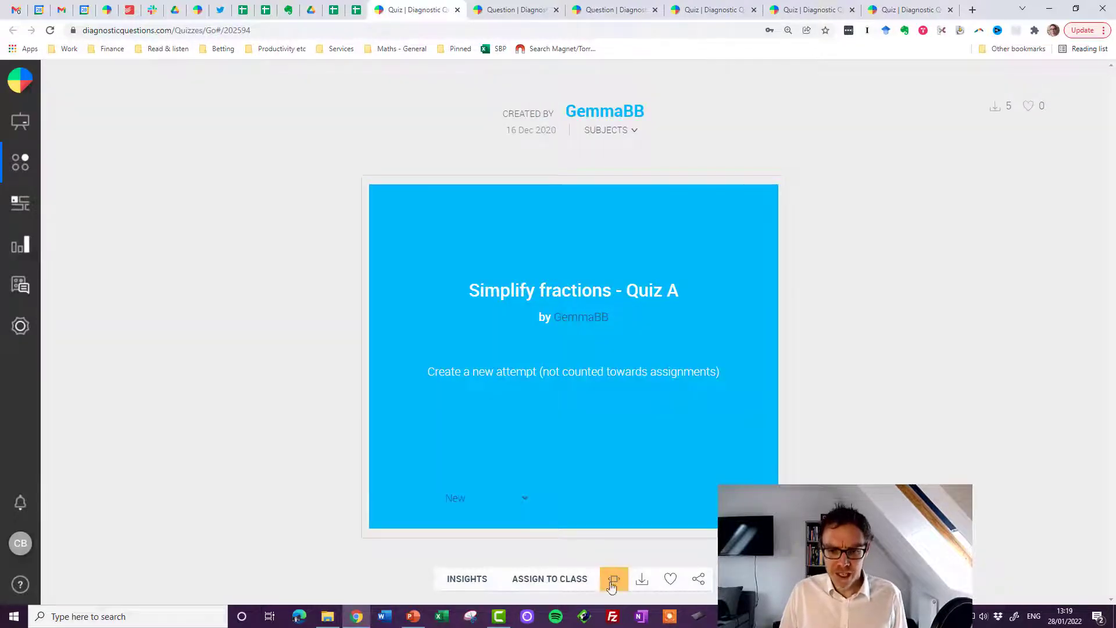
# Step: Preview the Simplify fractions quiz, then view its Insights: 59% average and per-option answer counts
pyautogui.click(607, 588)
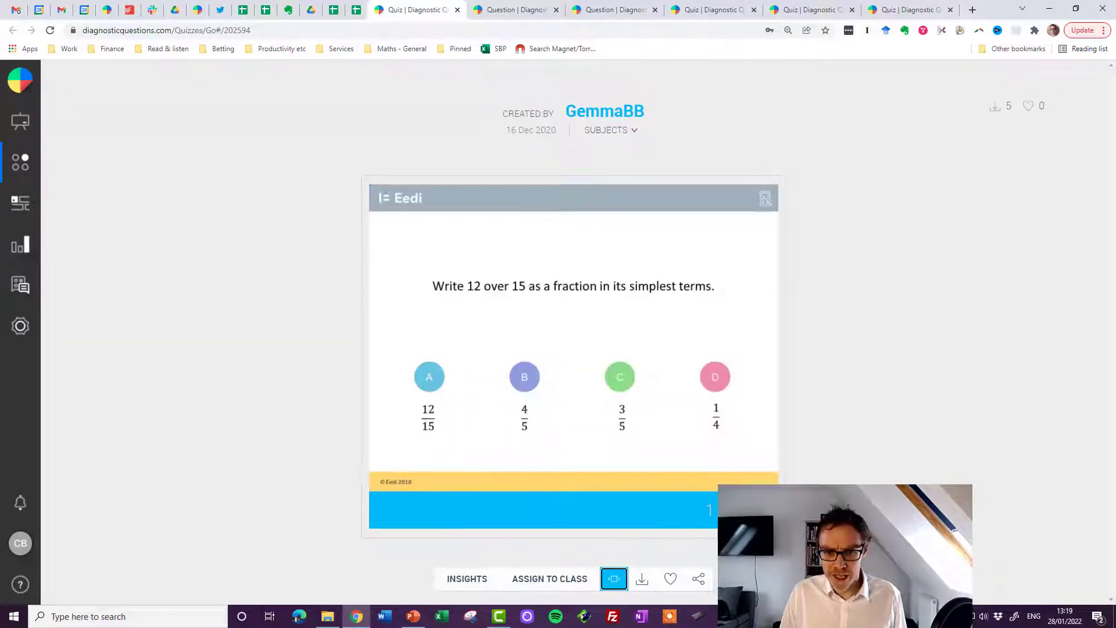
pyautogui.click(466, 580)
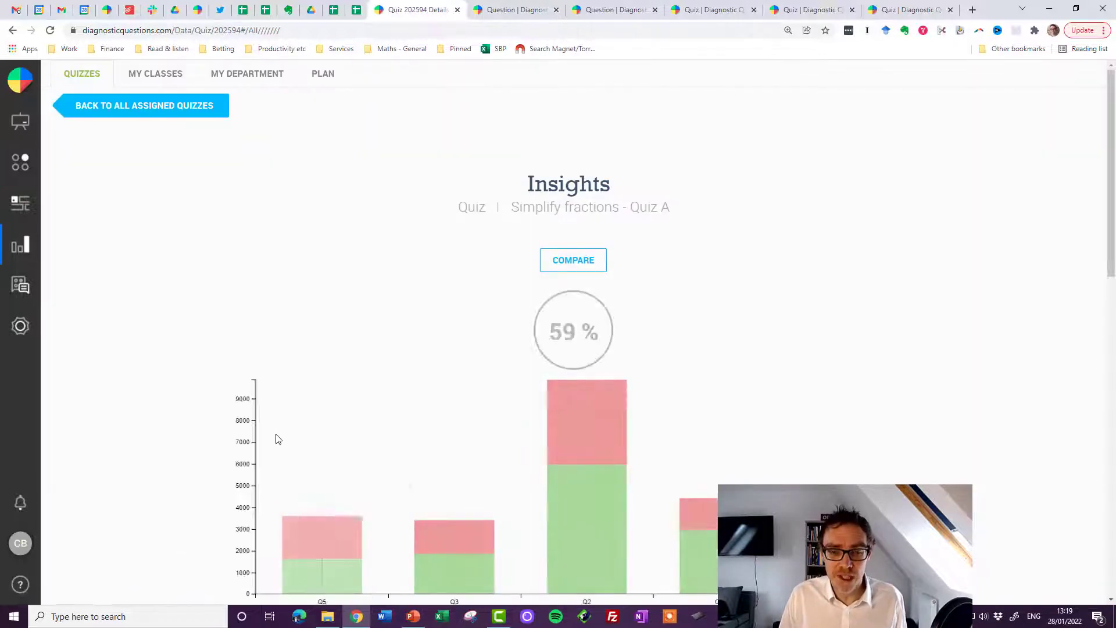
pyautogui.scroll(-3, 270, 418)
pyautogui.scroll(-4, 262, 404)
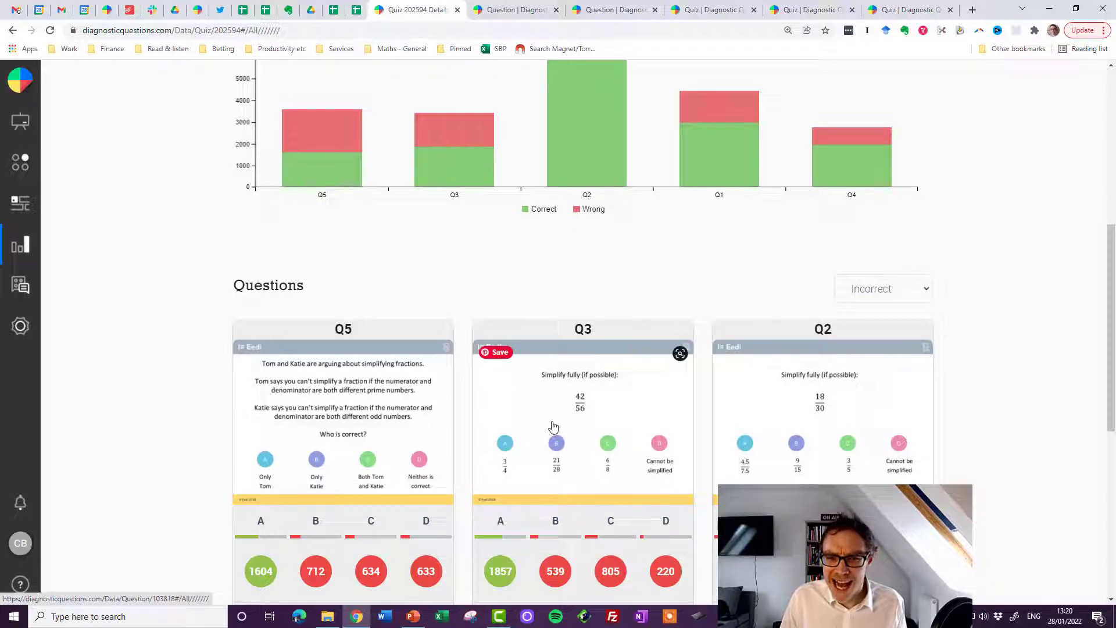
pyautogui.scroll(-2, 556, 427)
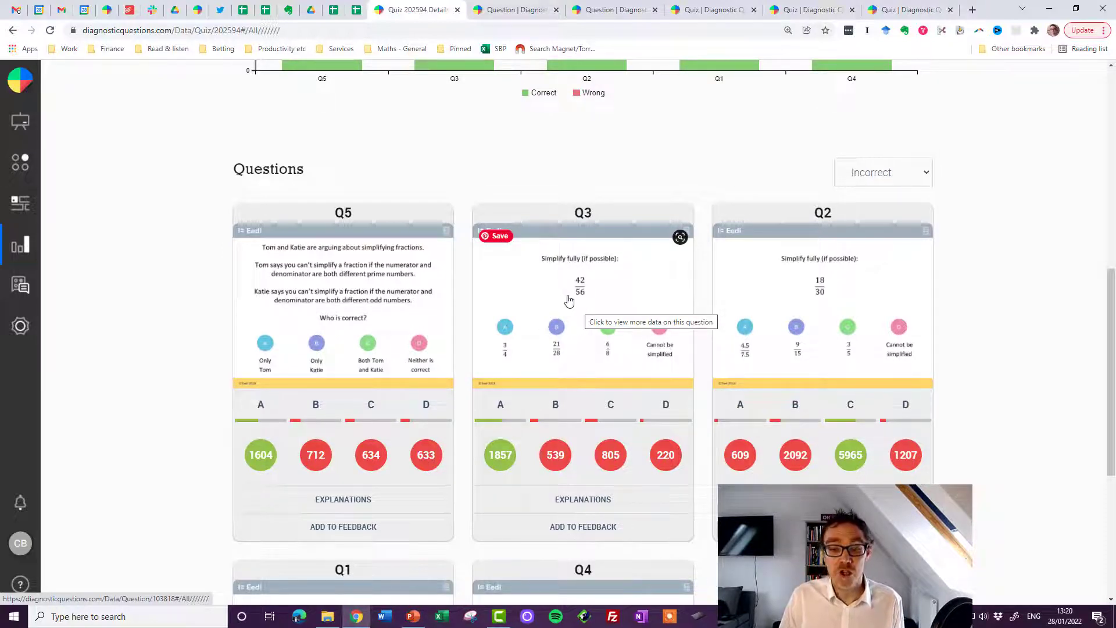
# Step: Review Q3's 42/56 insights and filter pupil explanations to those who answered B
pyautogui.click(573, 295)
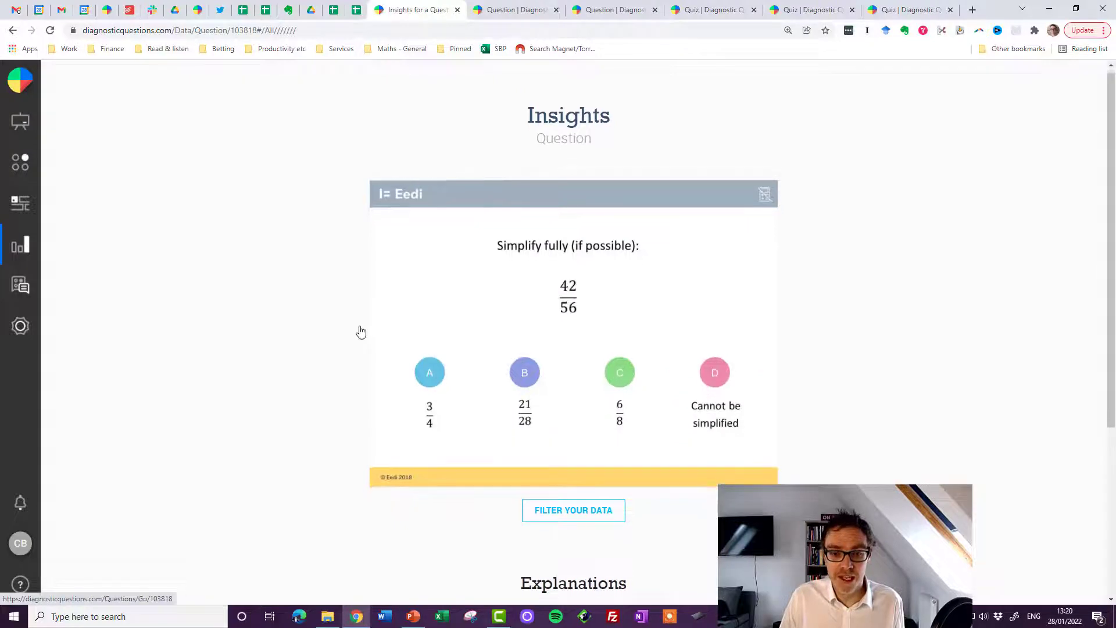
pyautogui.scroll(-4, 360, 331)
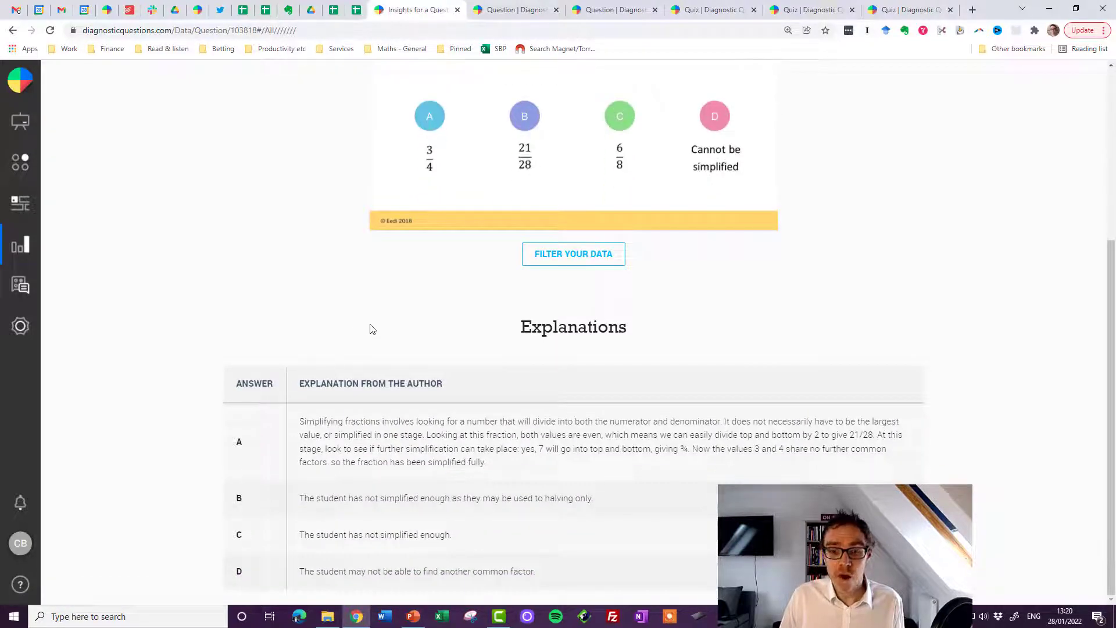
pyautogui.scroll(4, 366, 329)
pyautogui.scroll(-12, 366, 329)
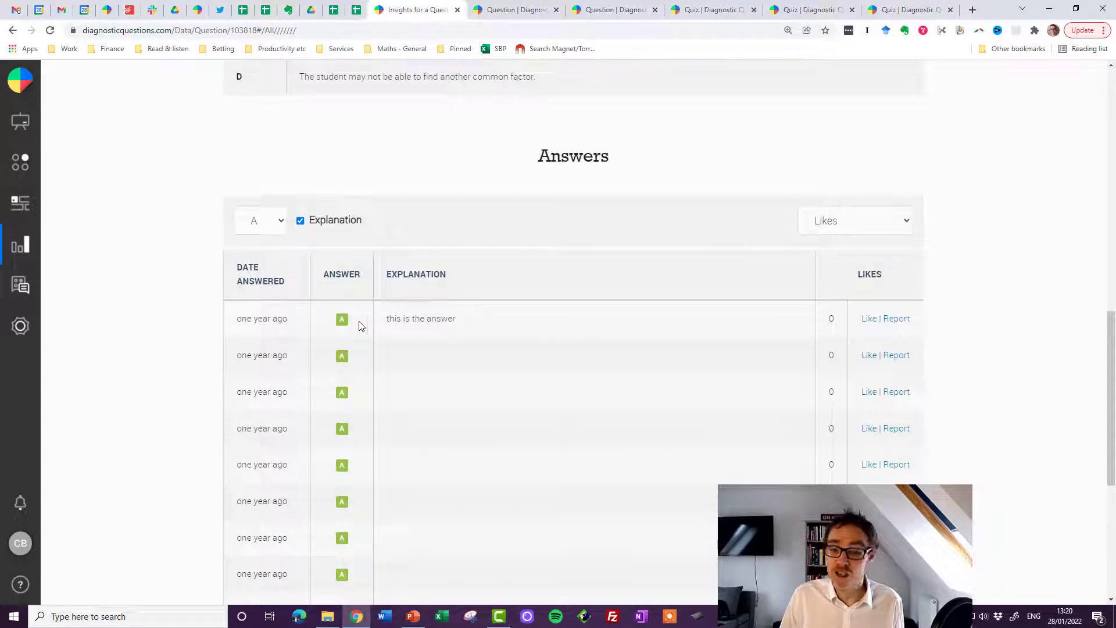
pyautogui.moveTo(448, 318); pyautogui.dragTo(388, 314)
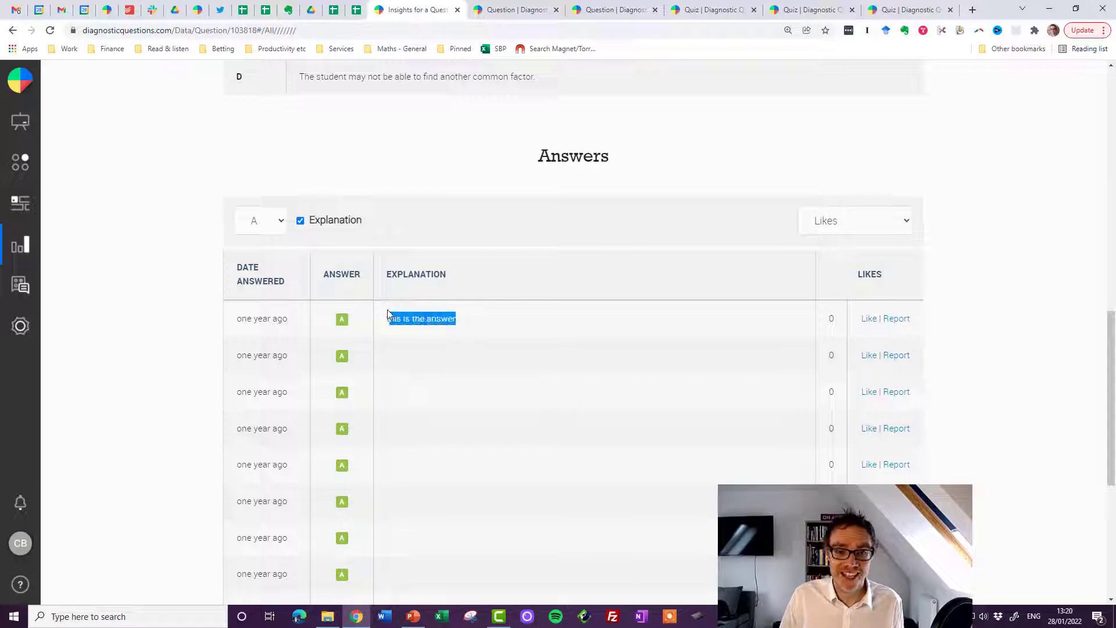
pyautogui.scroll(4, 276, 340)
pyautogui.scroll(4, 275, 340)
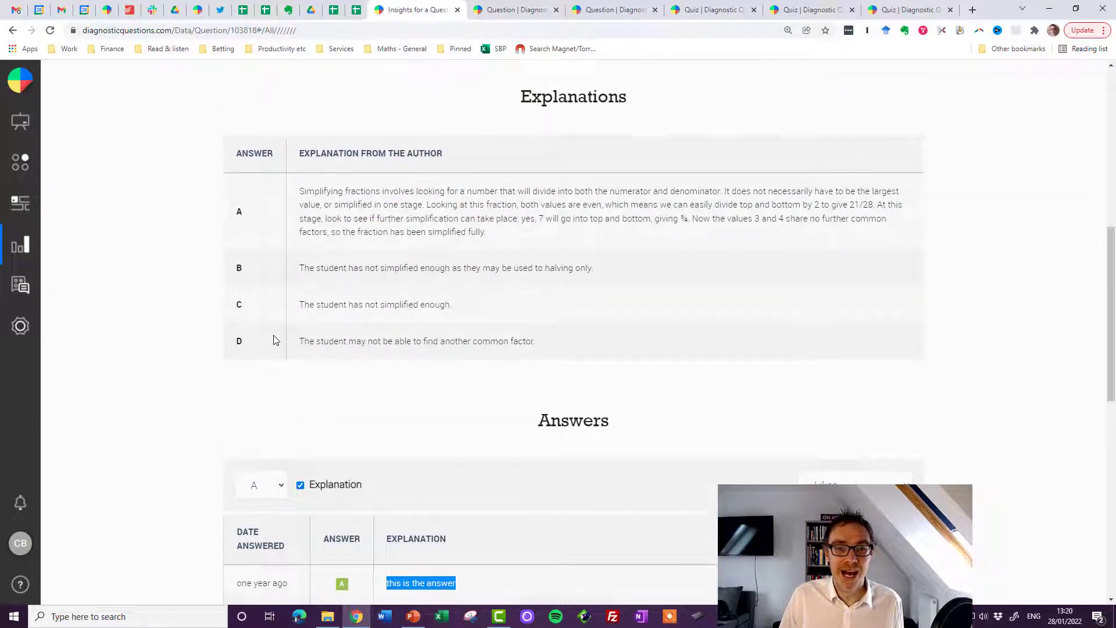
pyautogui.scroll(-6, 270, 346)
pyautogui.click(262, 348)
pyautogui.click(265, 396)
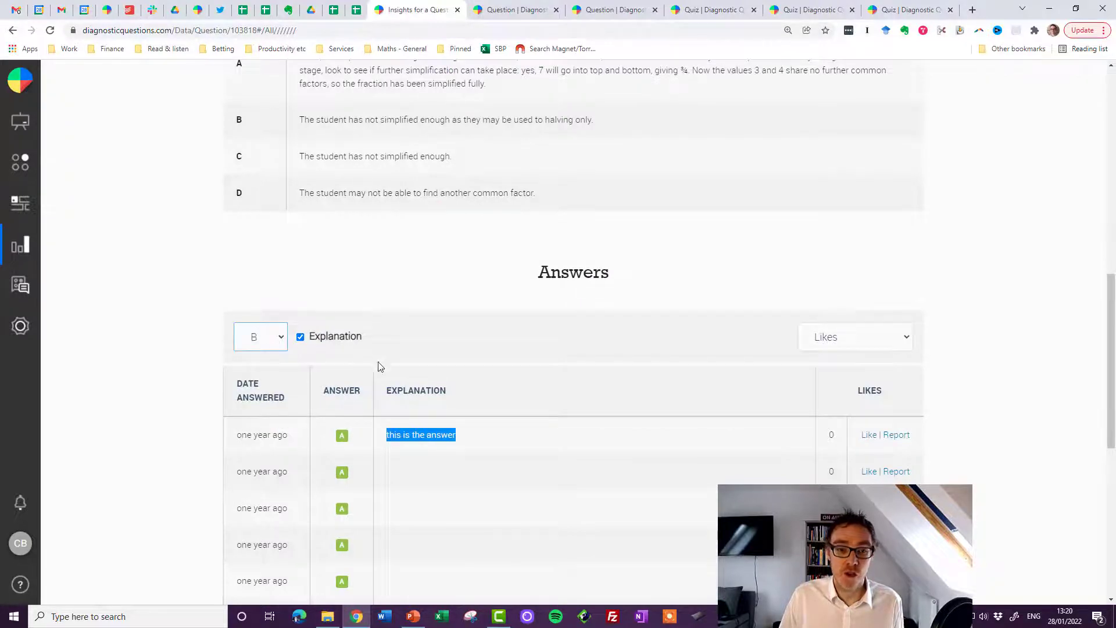
pyautogui.scroll(1, 392, 391)
pyautogui.scroll(-4, 386, 391)
pyautogui.scroll(8, 388, 386)
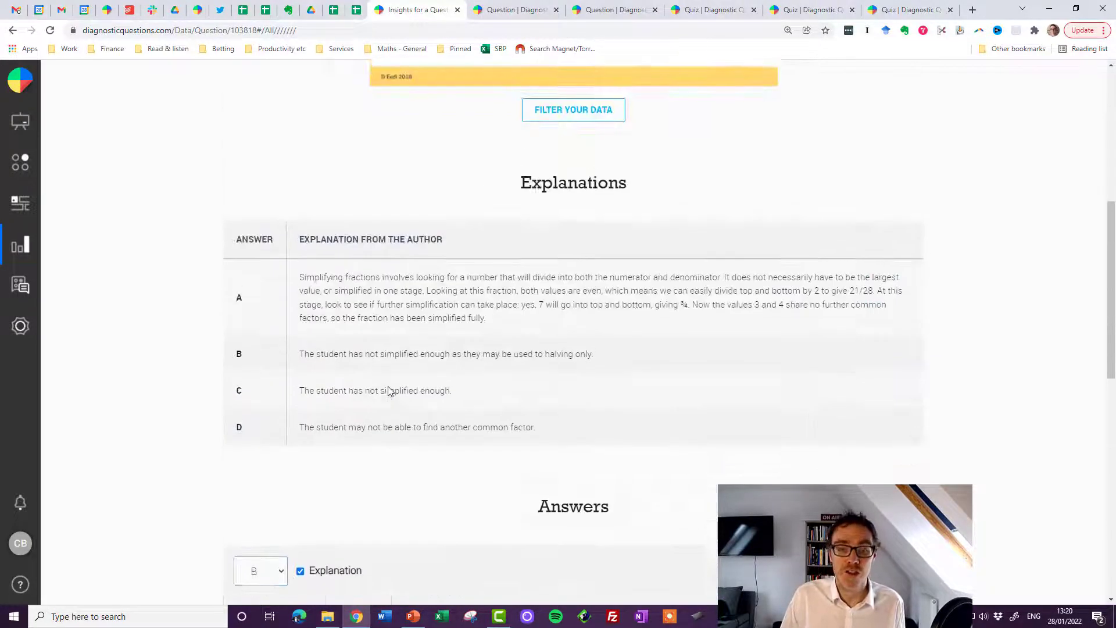
pyautogui.scroll(7, 388, 391)
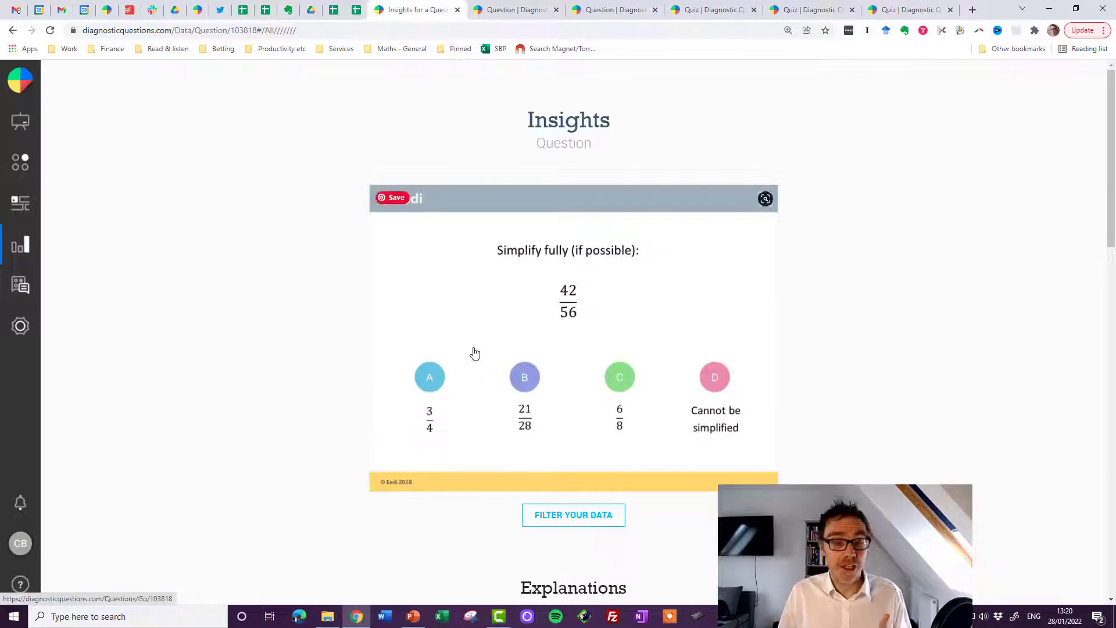
# Step: Add the simplify-fully 42/56 question to Pre-req Fractions and return to the topics spreadsheet
pyautogui.click(504, 347)
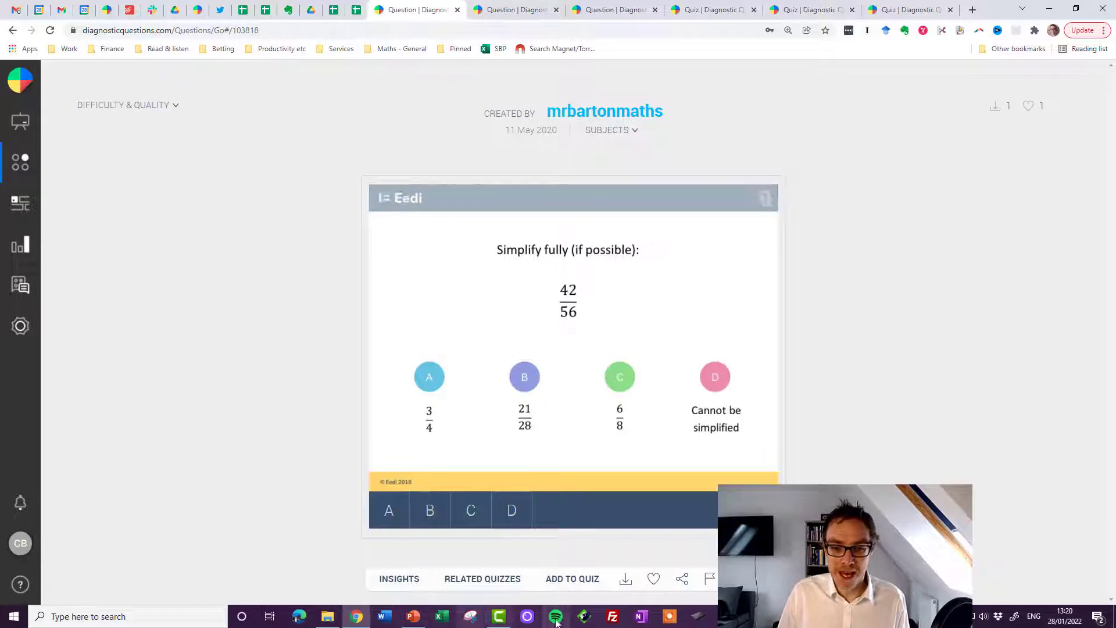
pyautogui.click(570, 579)
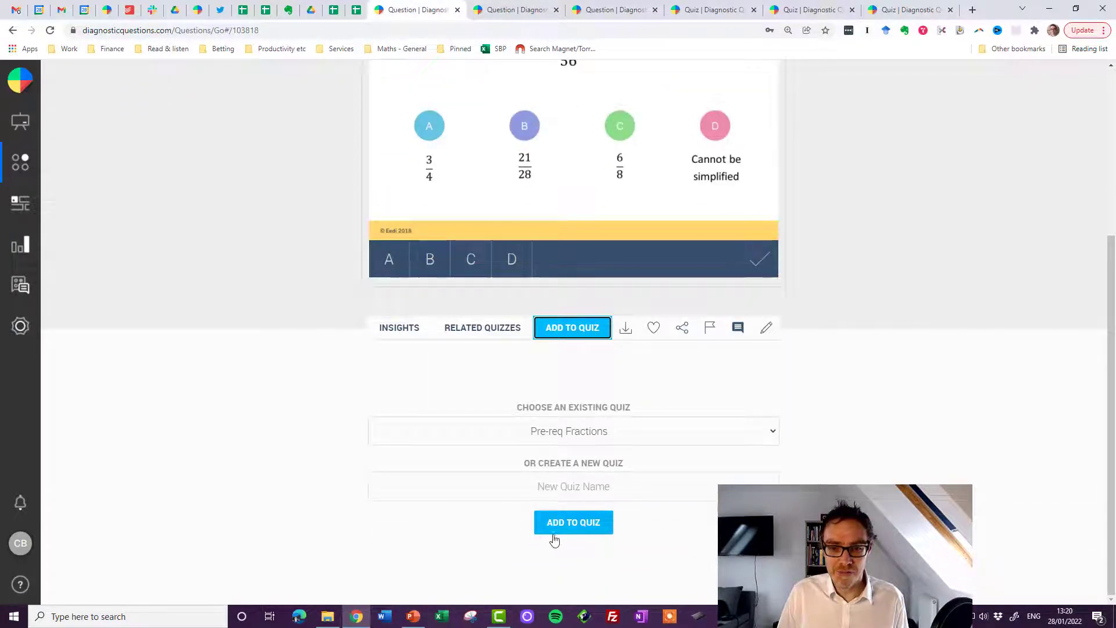
pyautogui.click(555, 536)
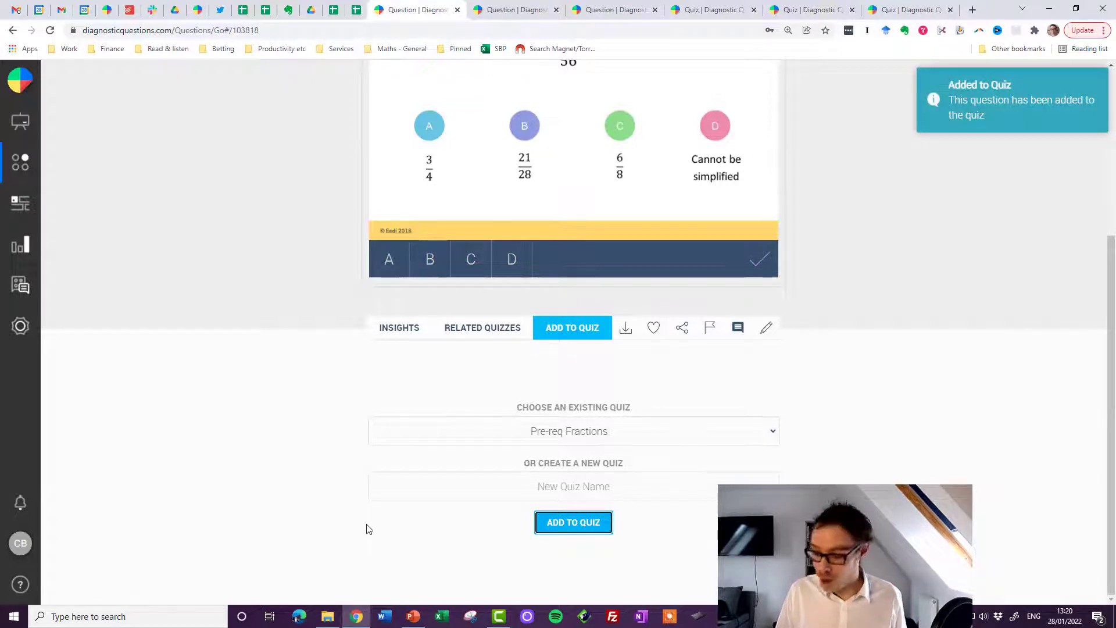
pyautogui.click(357, 10)
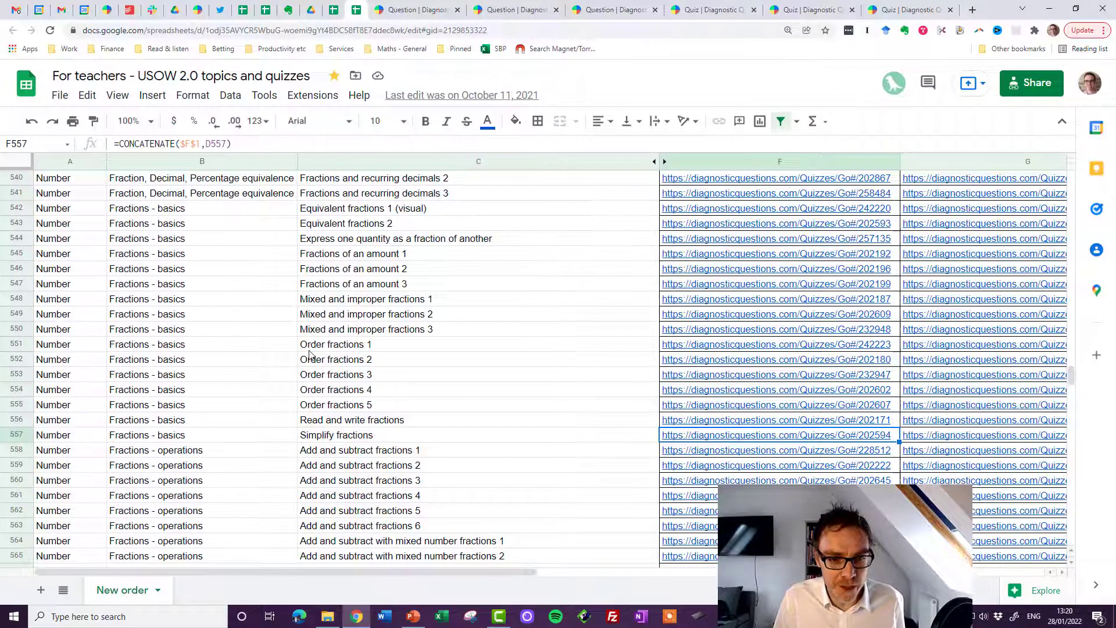
# Step: Open the 'Mixed and improper fractions 1 - Quiz A' quiz from its link in cell F548
pyautogui.click(424, 302)
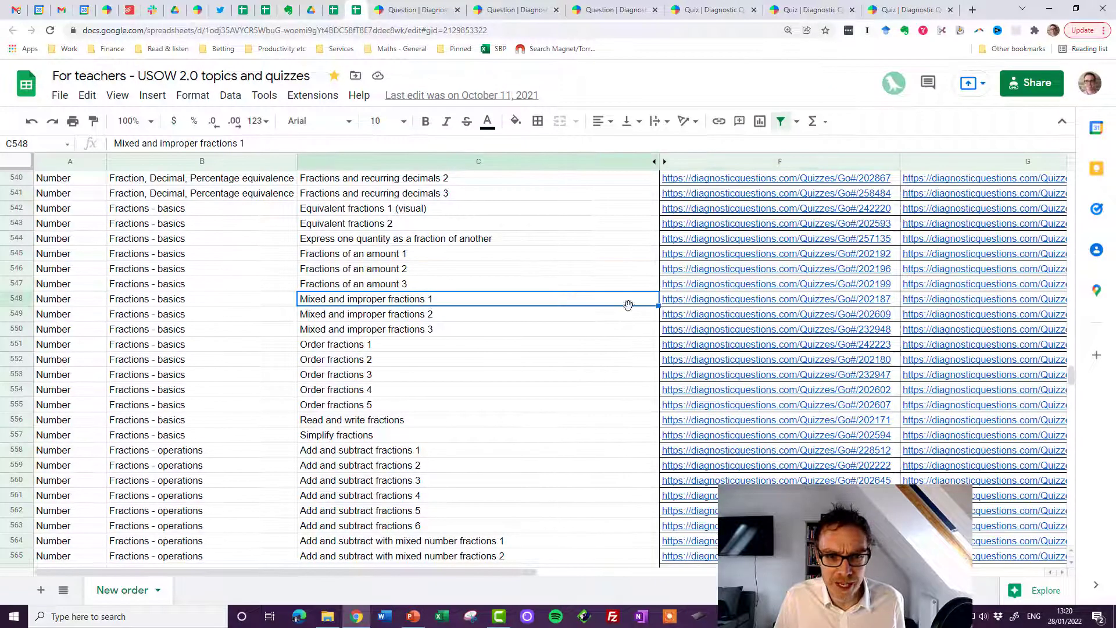
pyautogui.click(684, 303)
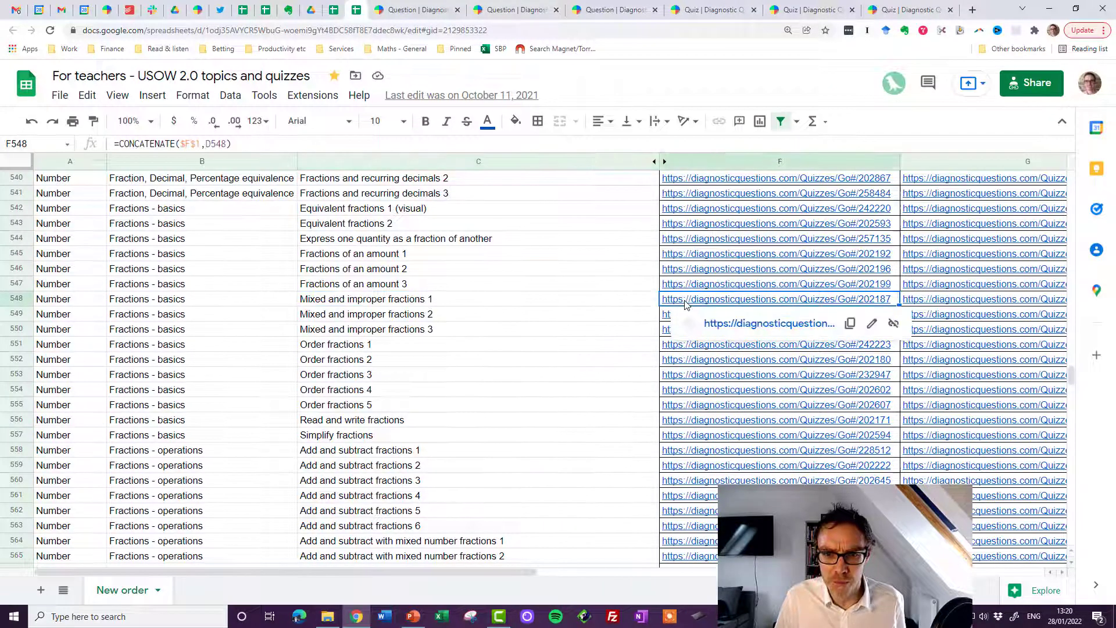
pyautogui.click(736, 324)
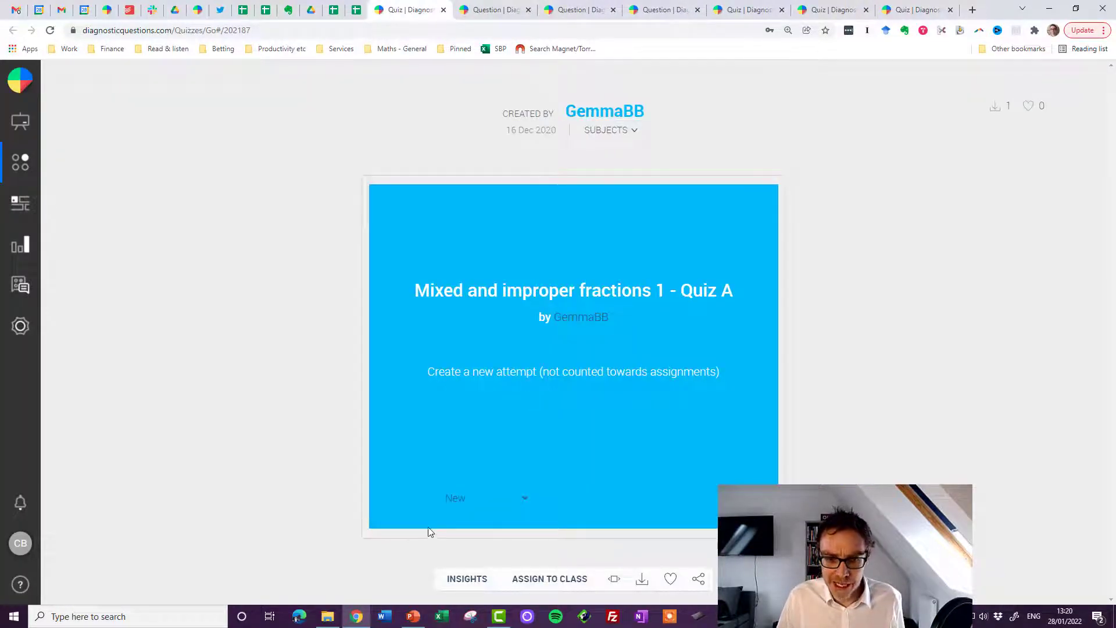
# Step: Preview the Mixed and improper fractions 1 questions, then review its Insights chart and question cards
pyautogui.click(613, 579)
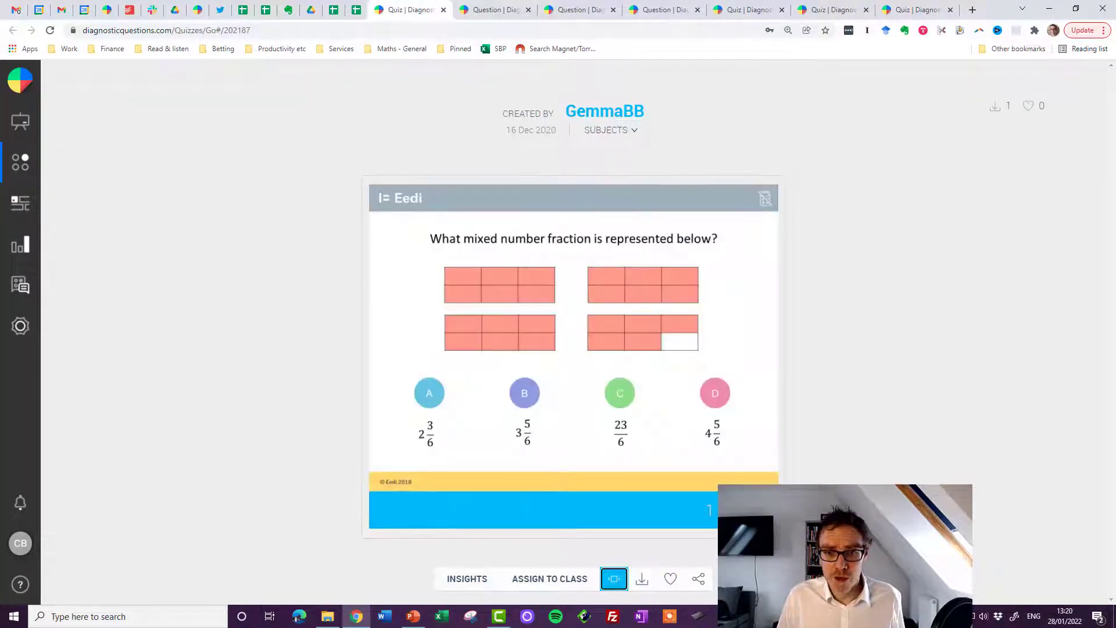
pyautogui.press('Right')
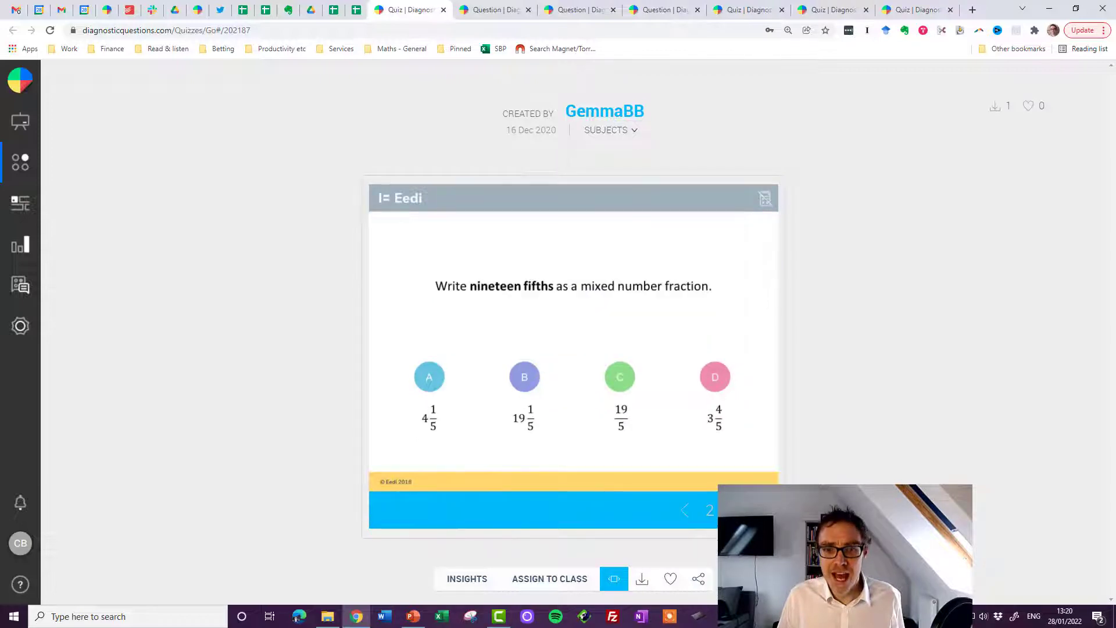
pyautogui.press('Right')
pyautogui.press('Right')
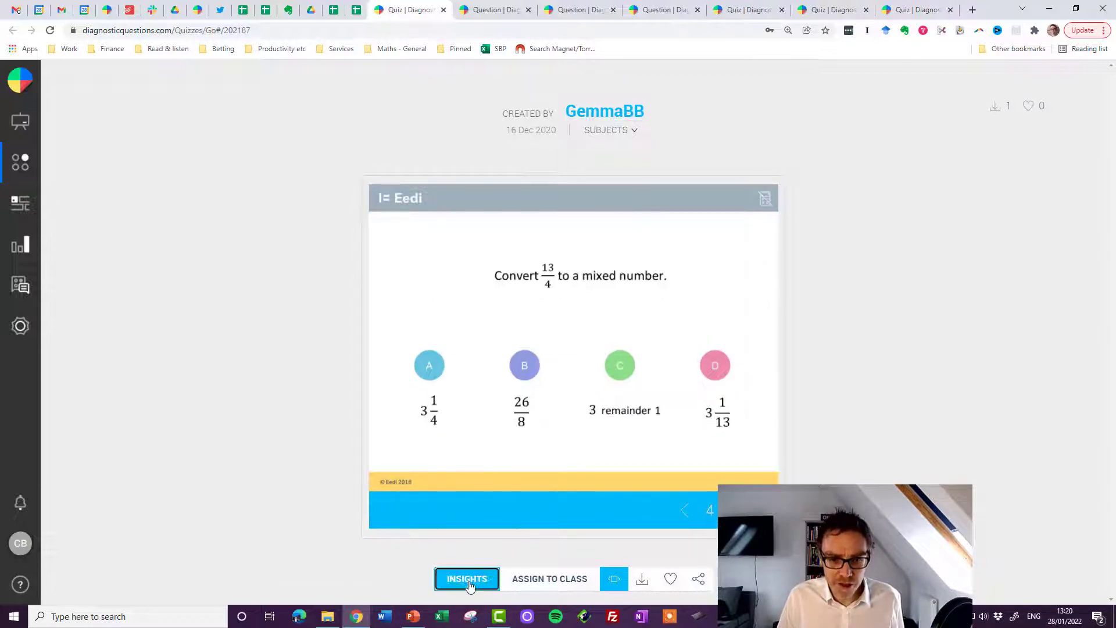
pyautogui.click(468, 580)
pyautogui.scroll(-3, 207, 395)
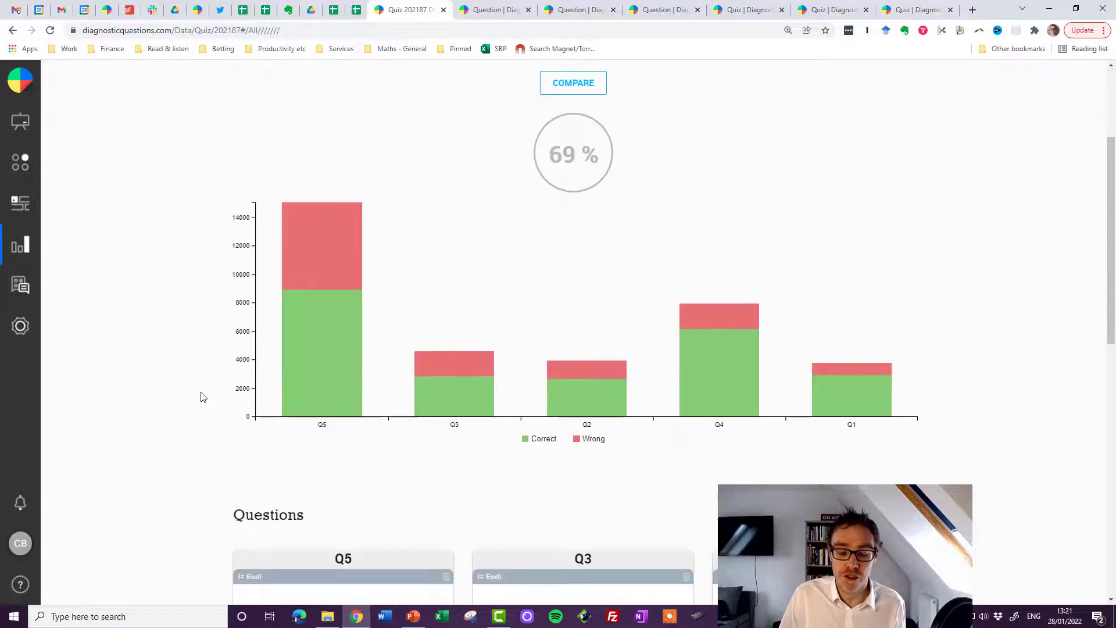
pyautogui.scroll(-3, 203, 397)
pyautogui.moveTo(831, 233)
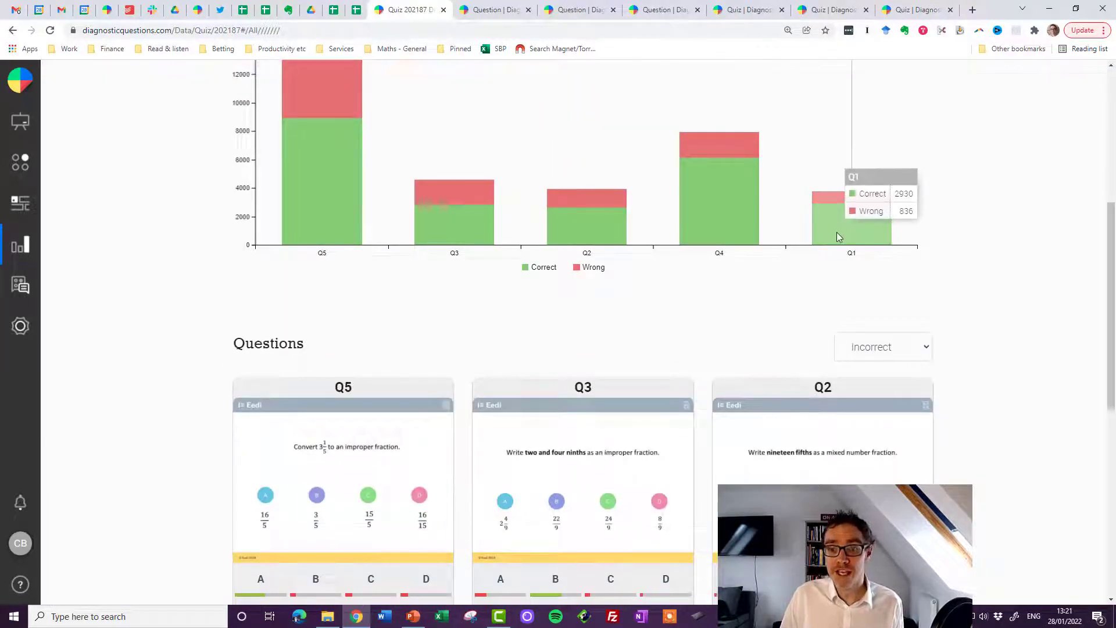
pyautogui.scroll(-7, 825, 233)
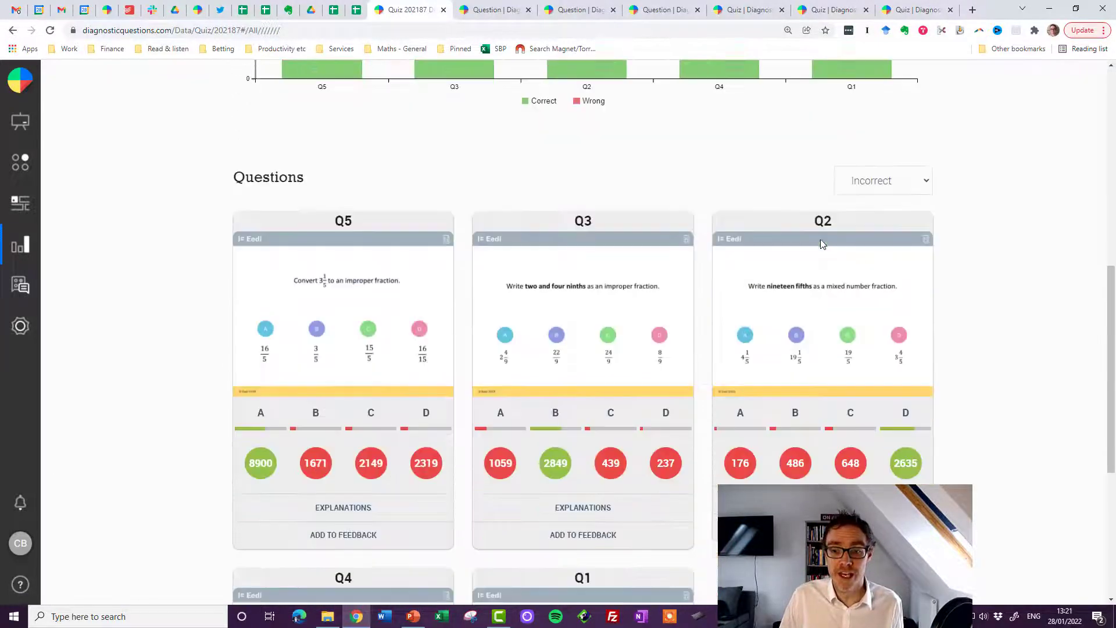
pyautogui.scroll(7, 592, 426)
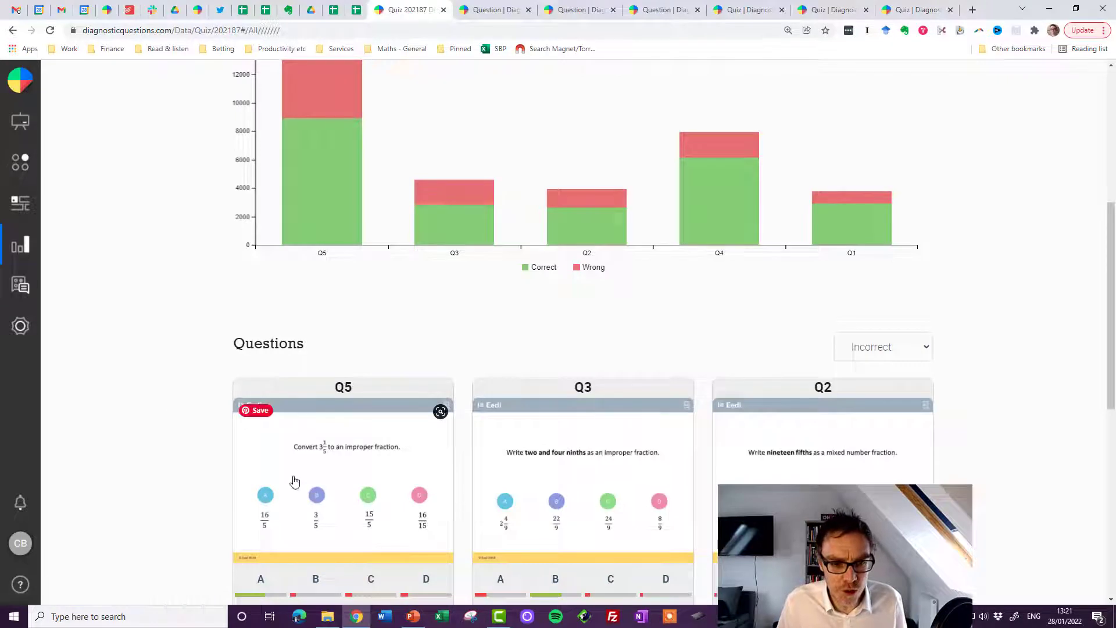
pyautogui.scroll(-1, 239, 468)
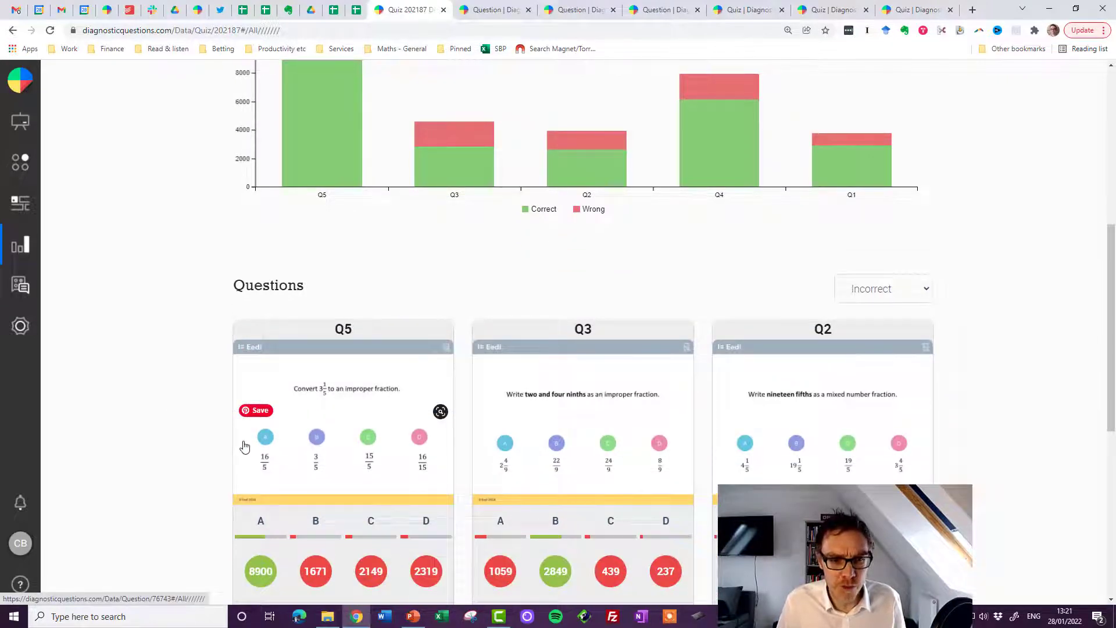
# Step: Open Q5's insights and read pupils' explanations for converting 3 1/5 to an improper fraction
pyautogui.click(348, 423)
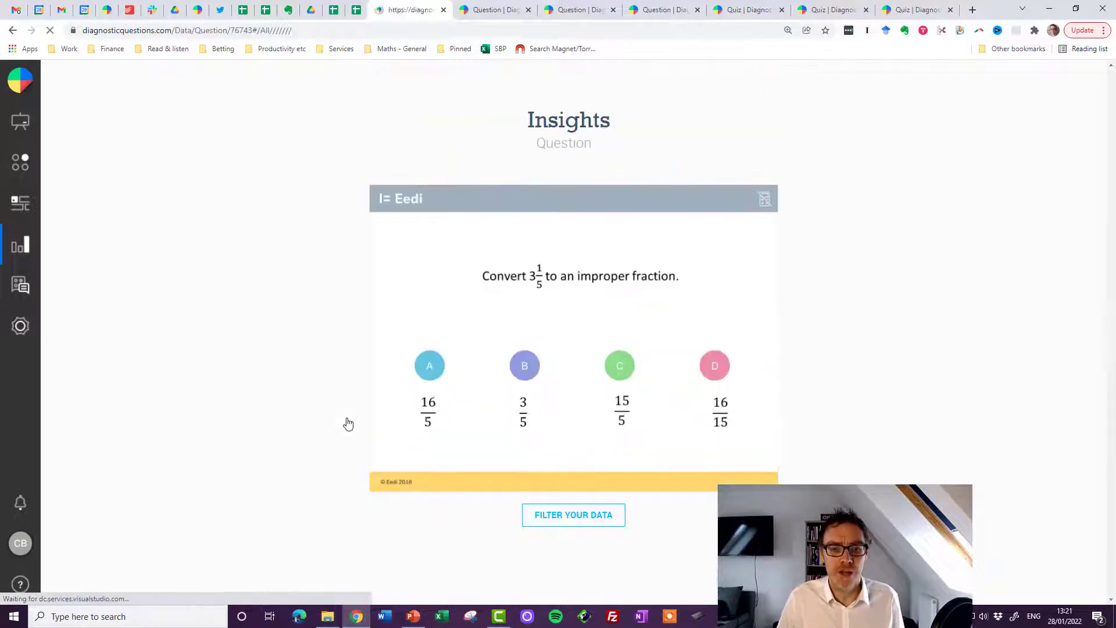
pyautogui.scroll(-4, 276, 394)
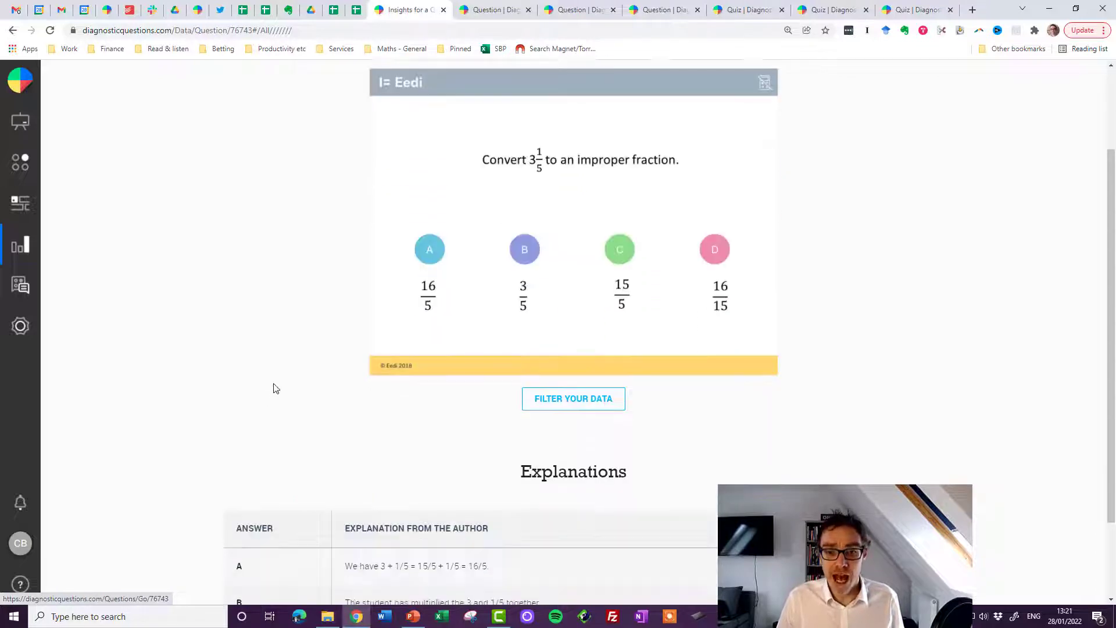
pyautogui.scroll(4, 291, 431)
pyautogui.scroll(-4, 291, 430)
pyautogui.scroll(3, 290, 430)
pyautogui.scroll(-3, 291, 430)
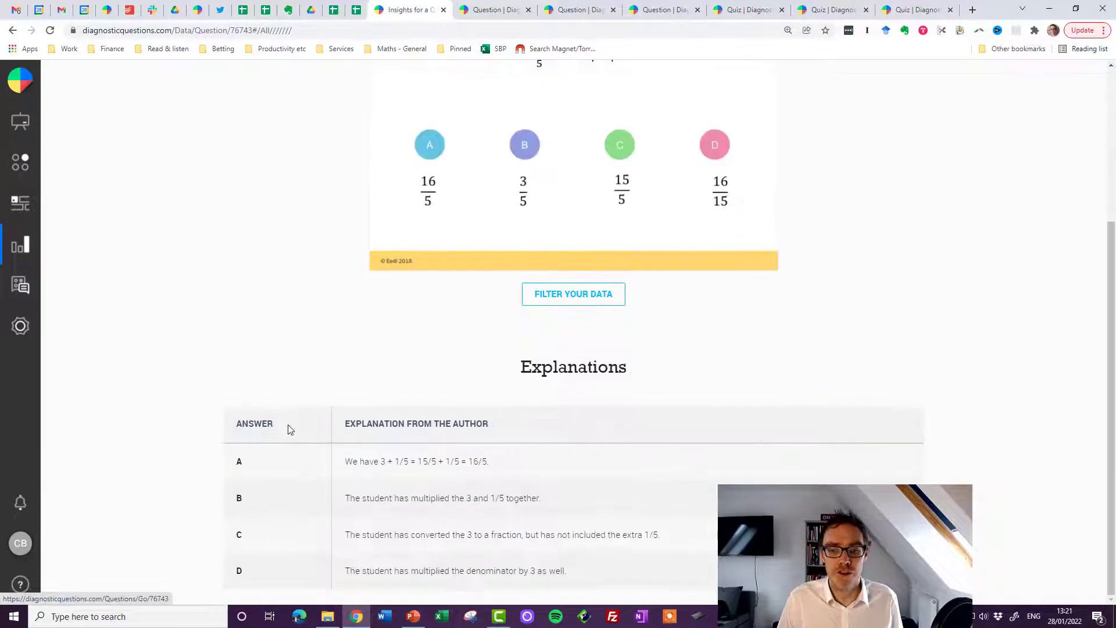
pyautogui.scroll(4, 291, 431)
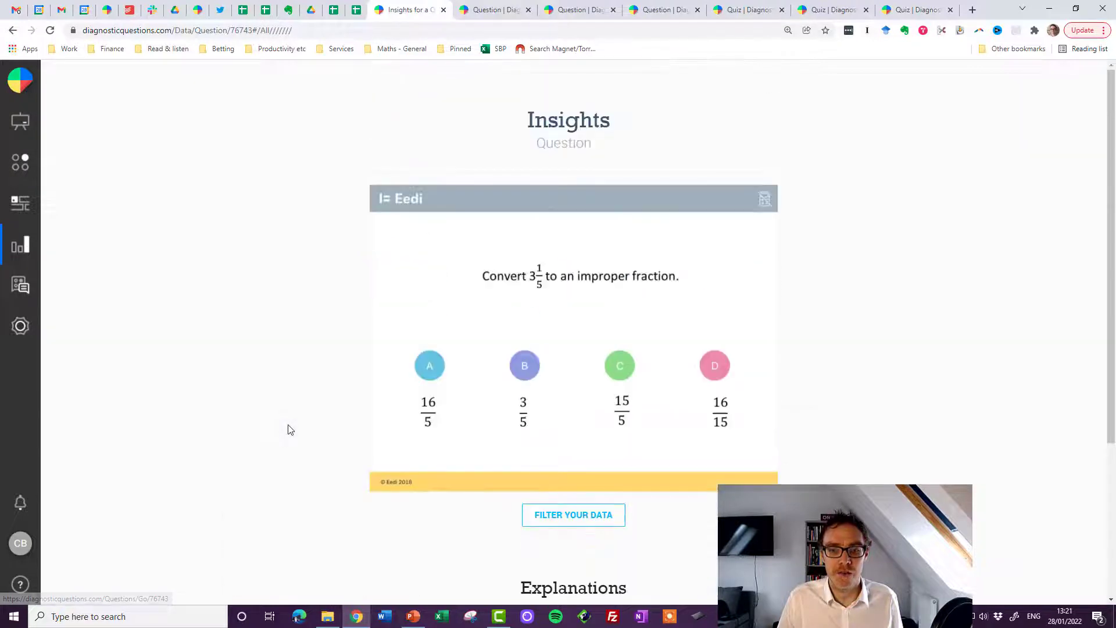
# Step: Add the 'Convert 3 1/5 to an improper fraction' question to the Pre-req Fractions quiz
pyautogui.click(525, 339)
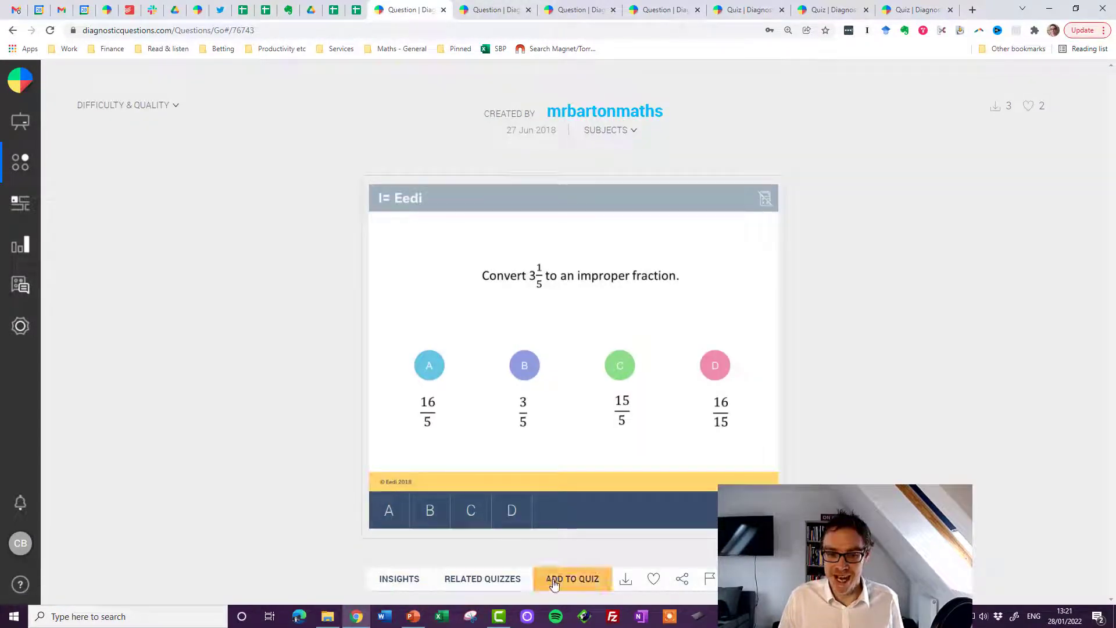
pyautogui.click(572, 579)
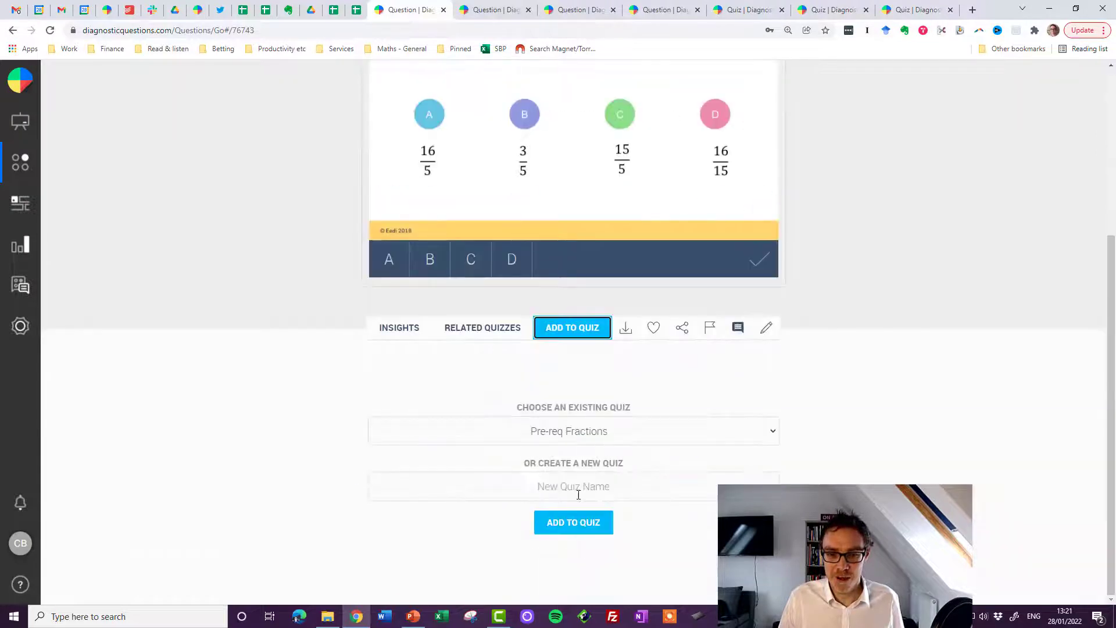
pyautogui.click(560, 530)
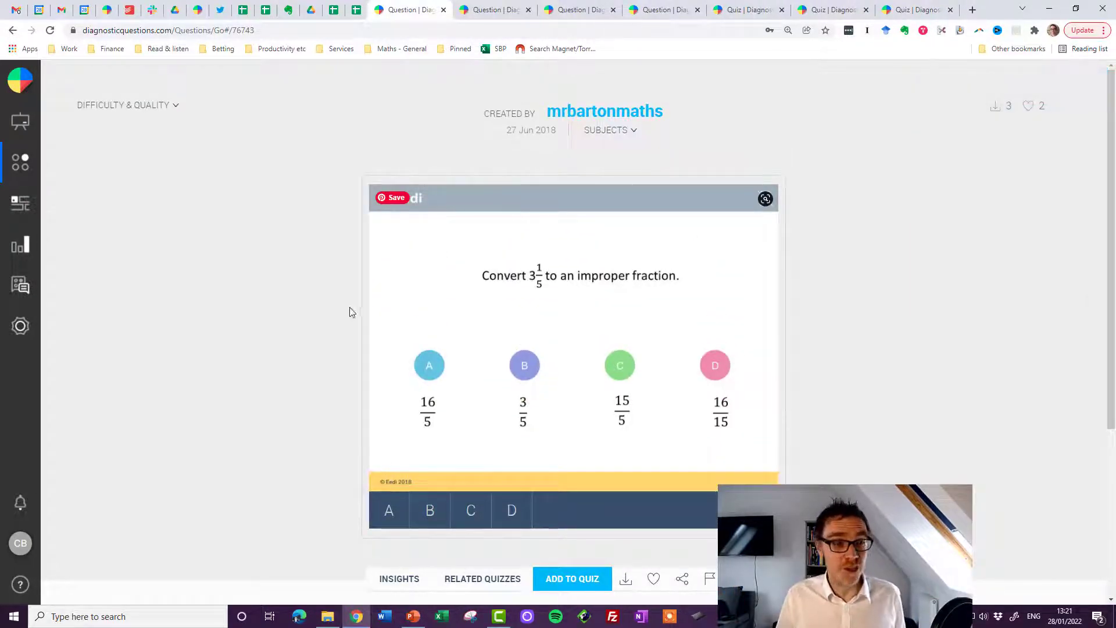
# Step: List My Quizzes, showing Pre-req Fractions first with 4 questions
pyautogui.click(22, 166)
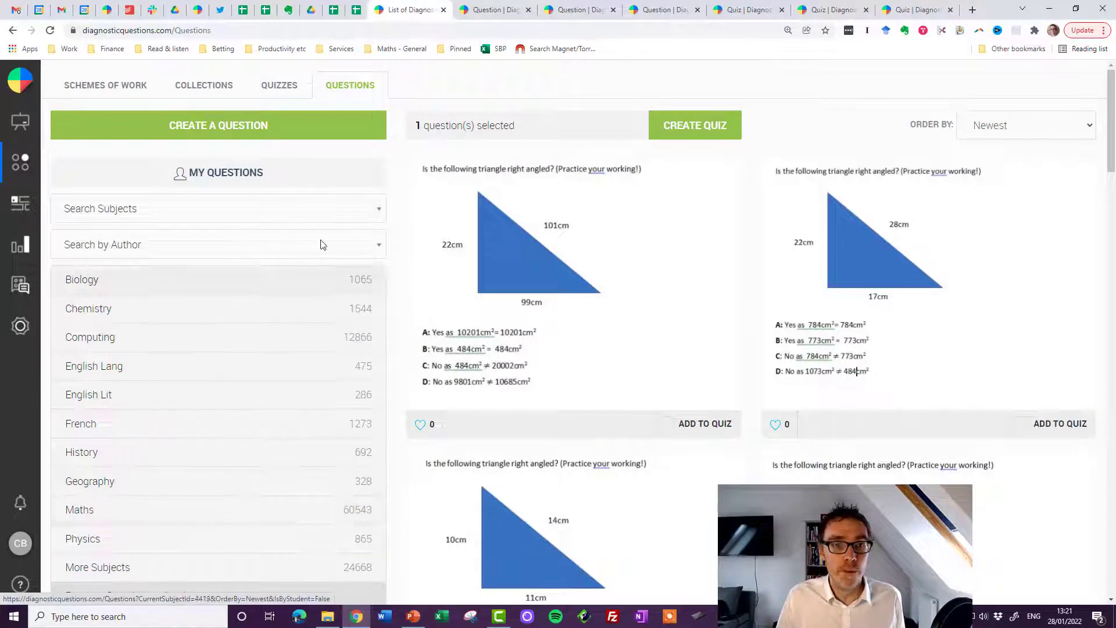
pyautogui.click(284, 91)
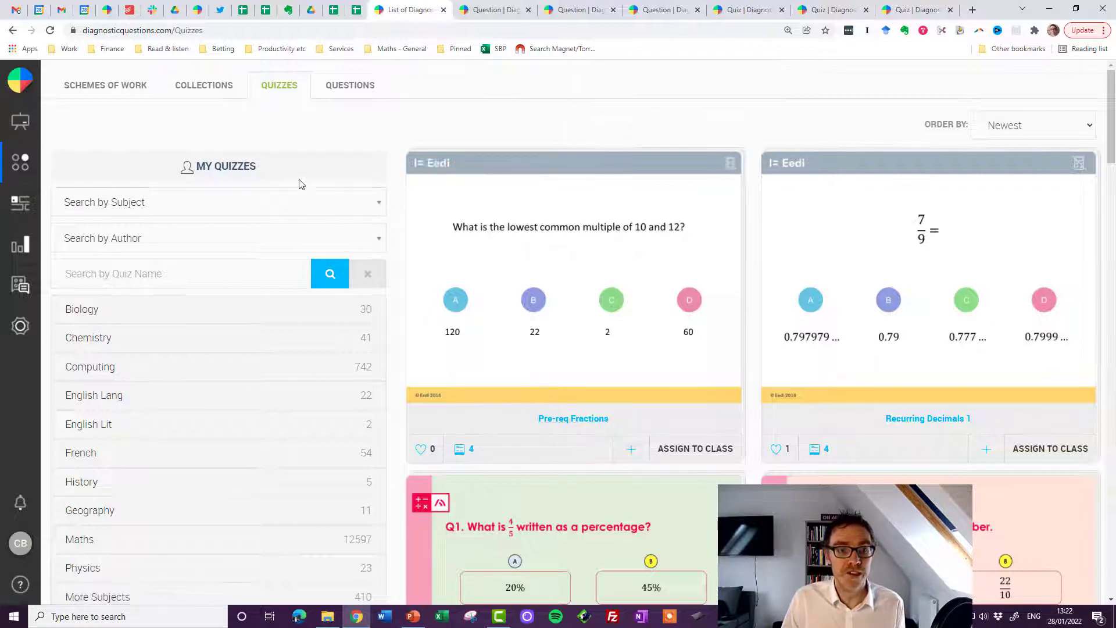
pyautogui.click(234, 169)
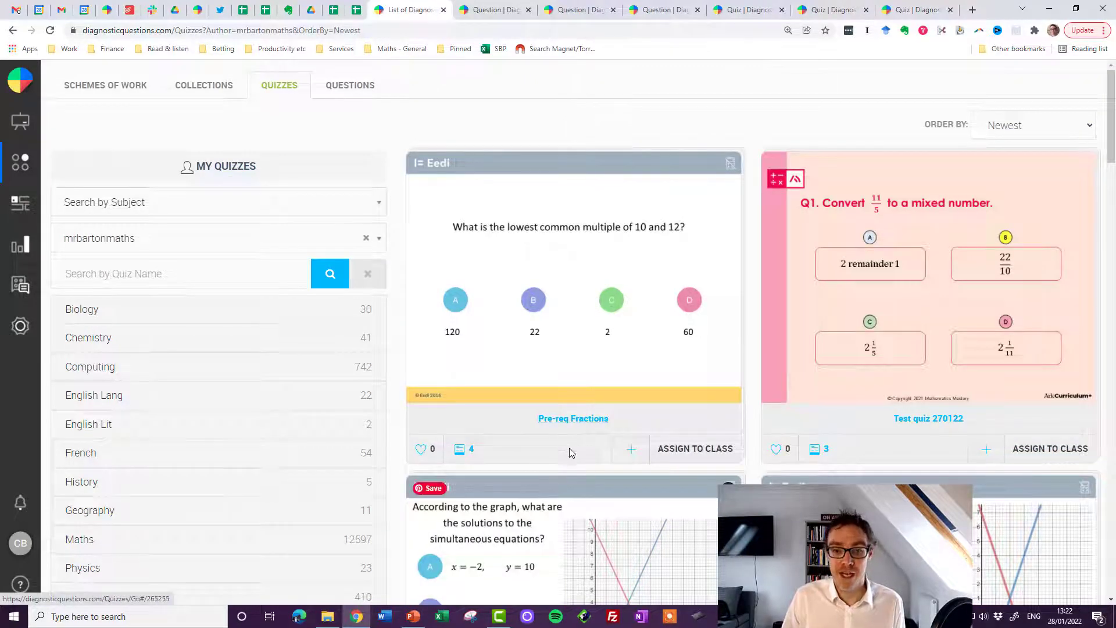
# Step: Open Pre-req Fractions, preview its questions, and bring up its edit page
pyautogui.click(571, 419)
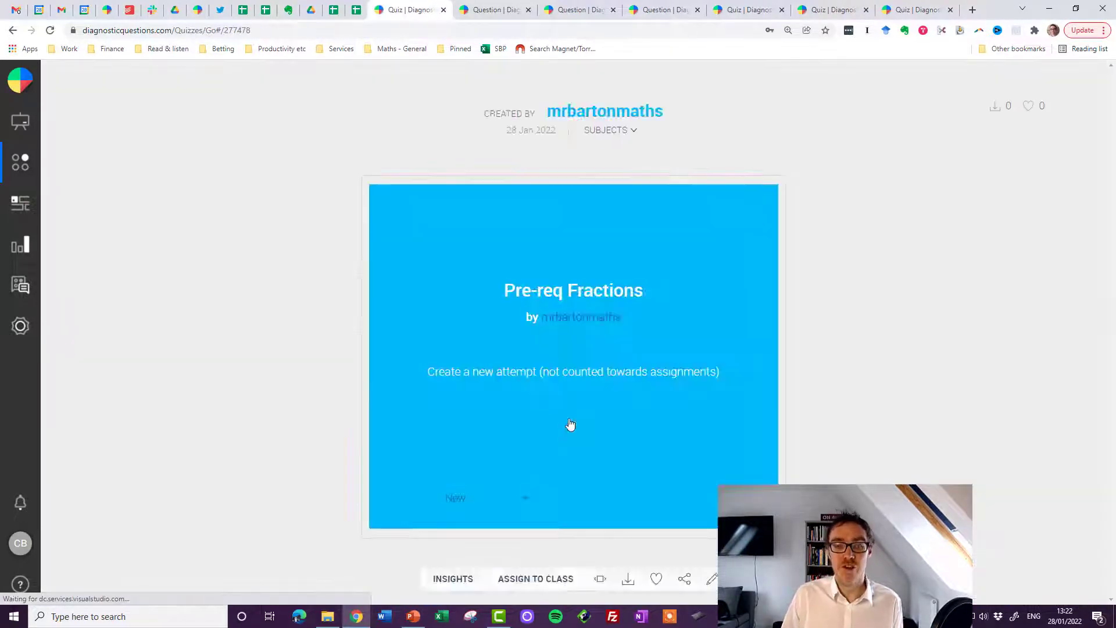
pyautogui.click(600, 579)
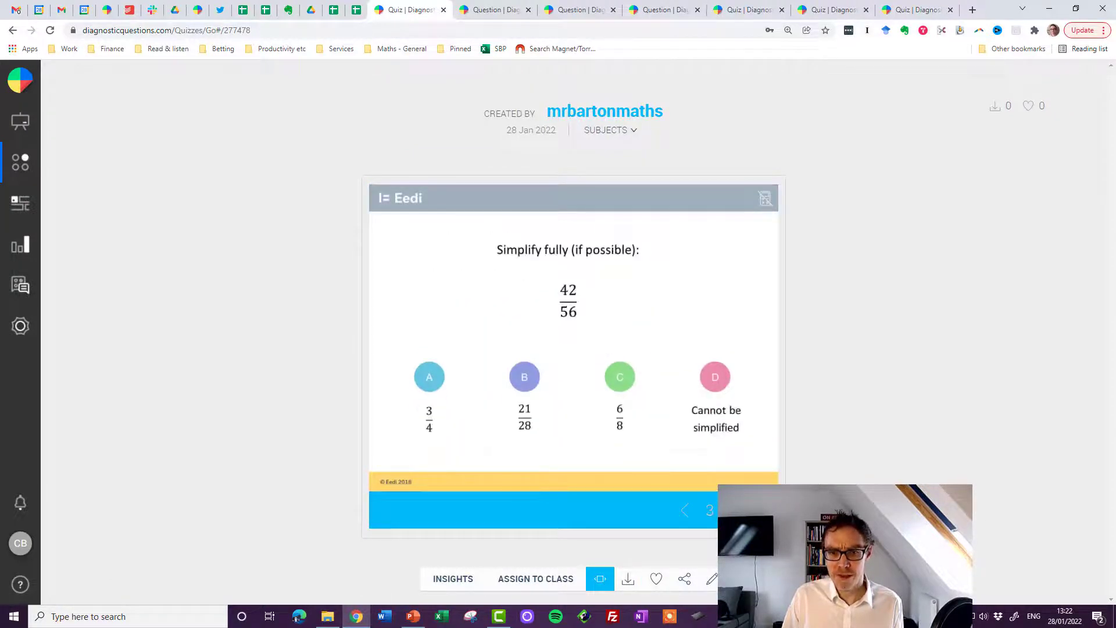
pyautogui.click(712, 579)
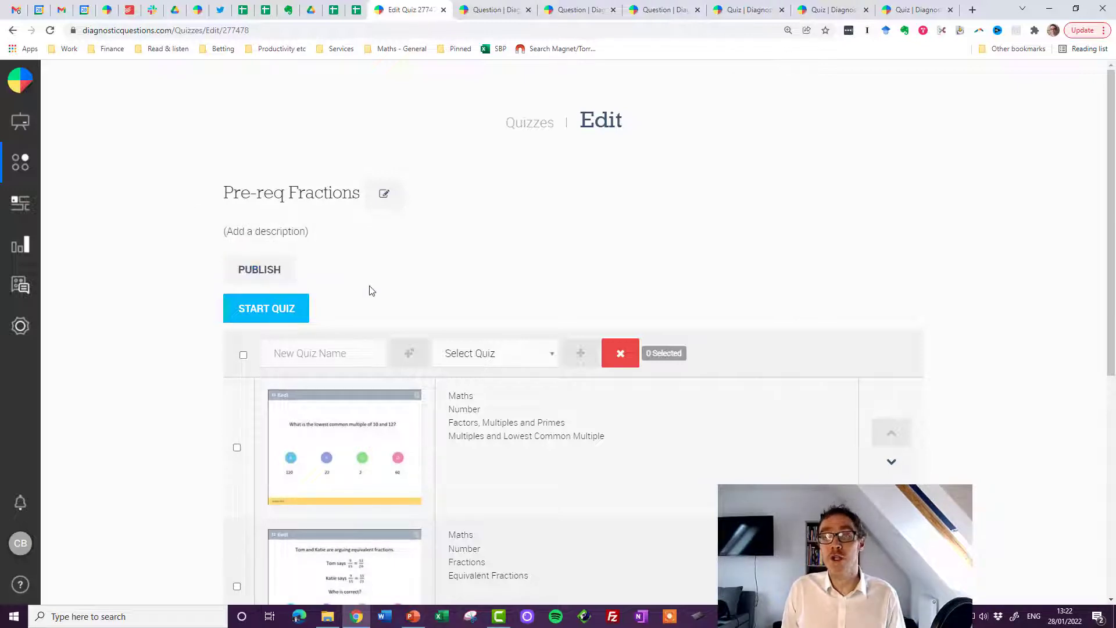
# Step: Publish the Pre-req Fractions quiz and confirm the publication
pyautogui.click(273, 270)
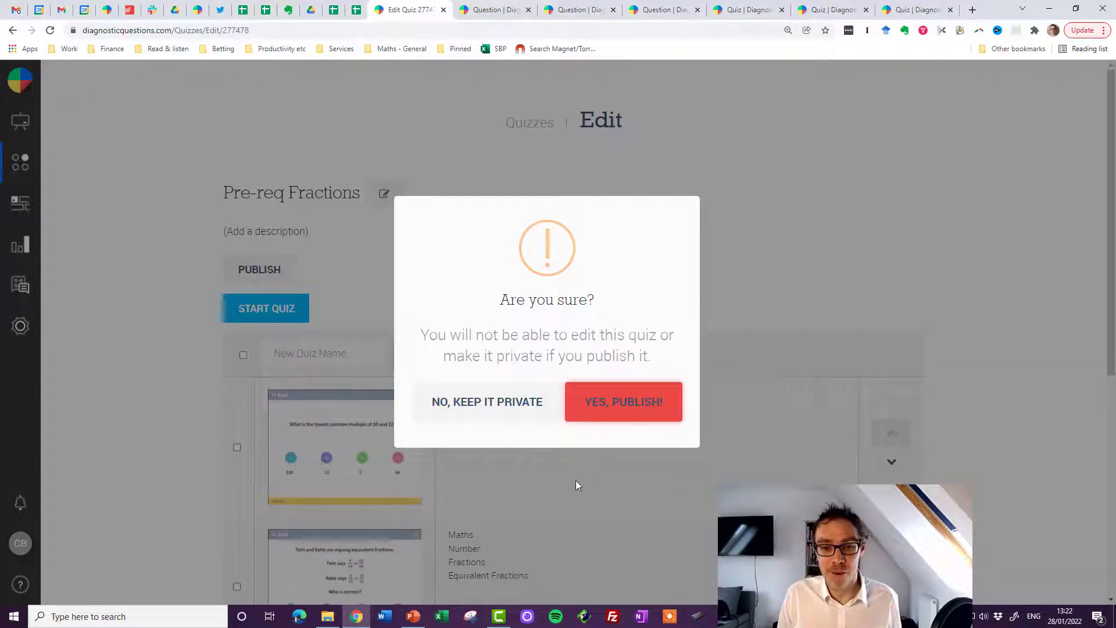
pyautogui.click(621, 412)
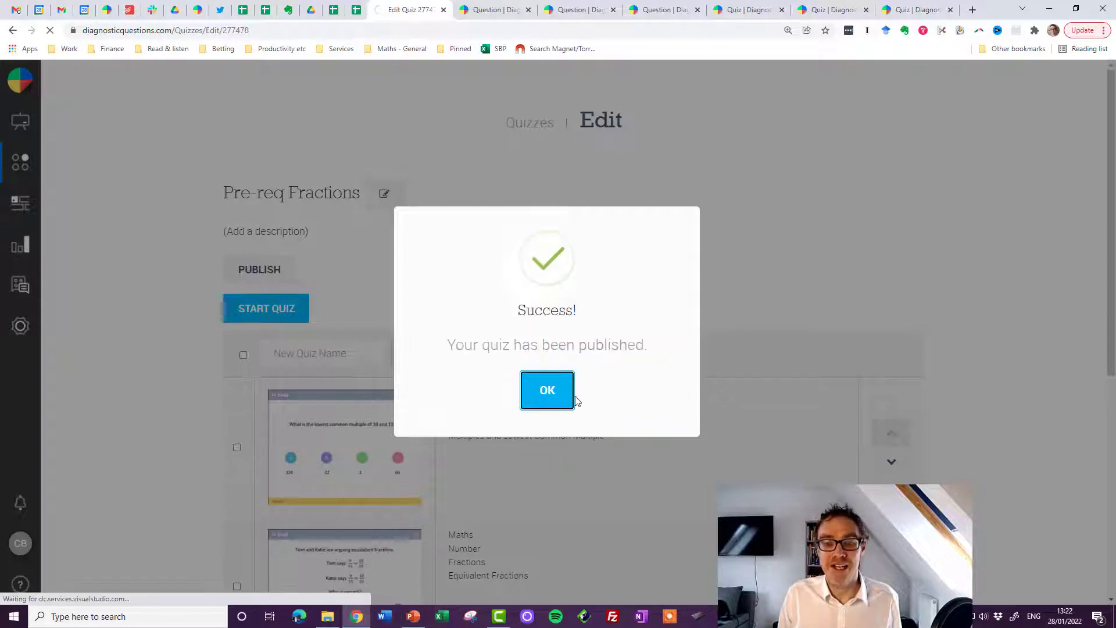
pyautogui.click(554, 394)
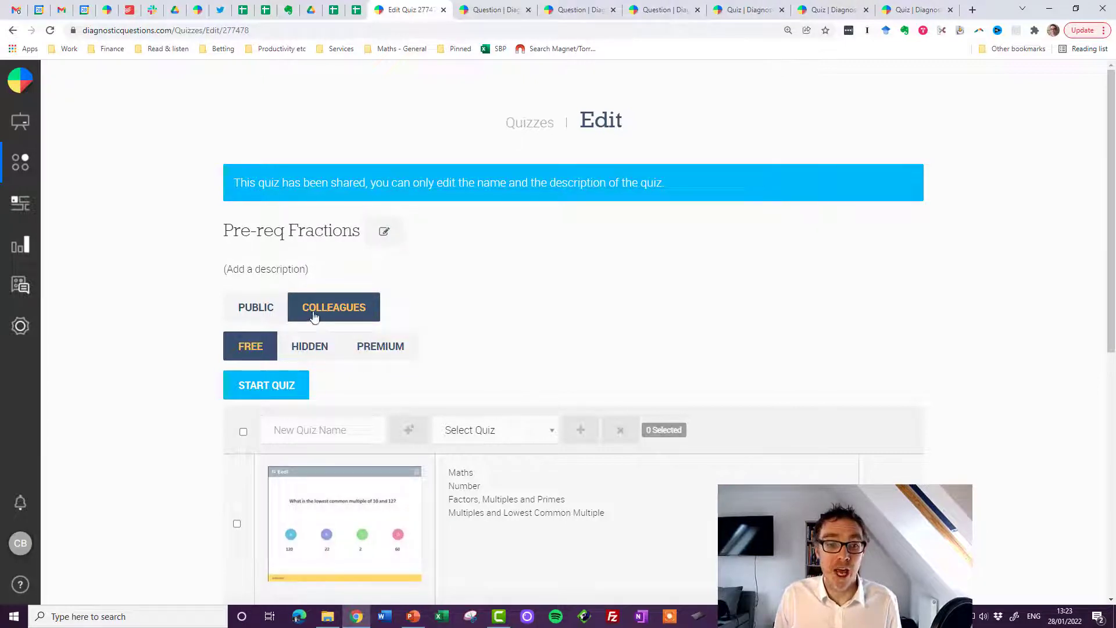
# Step: Change the quiz's sharing from Colleagues to Public and review the four questions
pyautogui.click(247, 310)
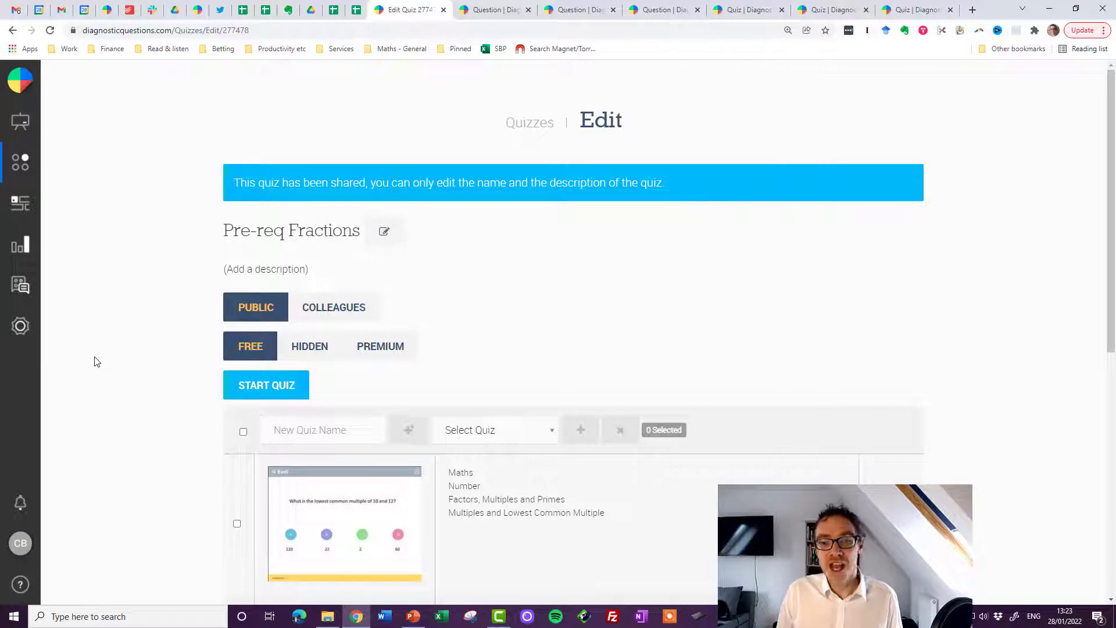
pyautogui.scroll(-10, 112, 374)
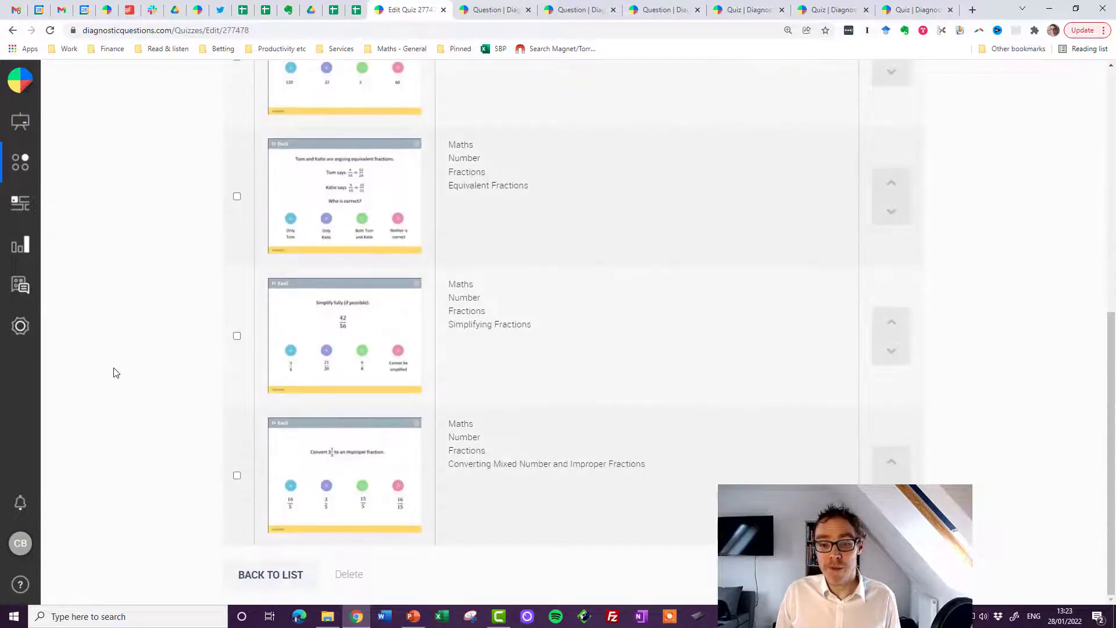
pyautogui.scroll(10, 112, 374)
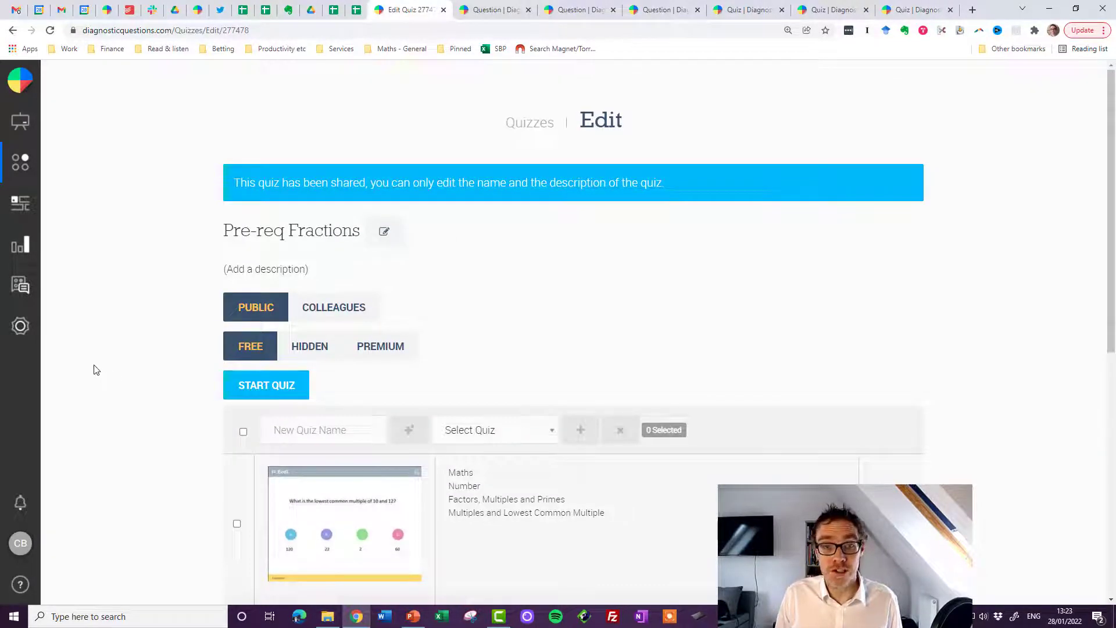
# Step: Return to the Pre-req Fractions quiz page and start assigning it to a class
pyautogui.click(12, 31)
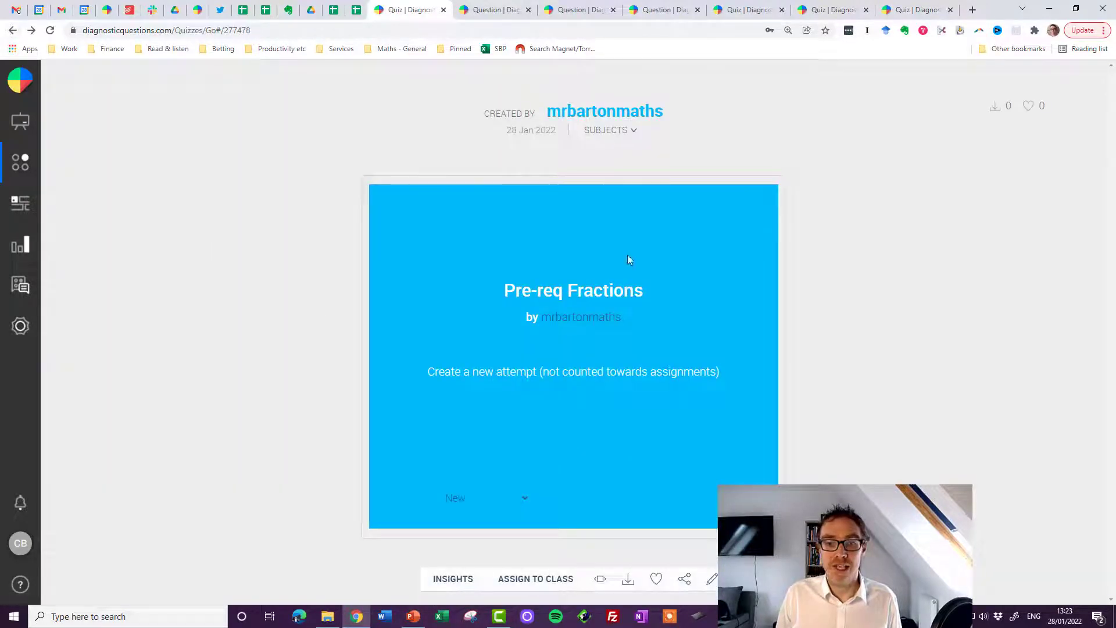
pyautogui.click(529, 579)
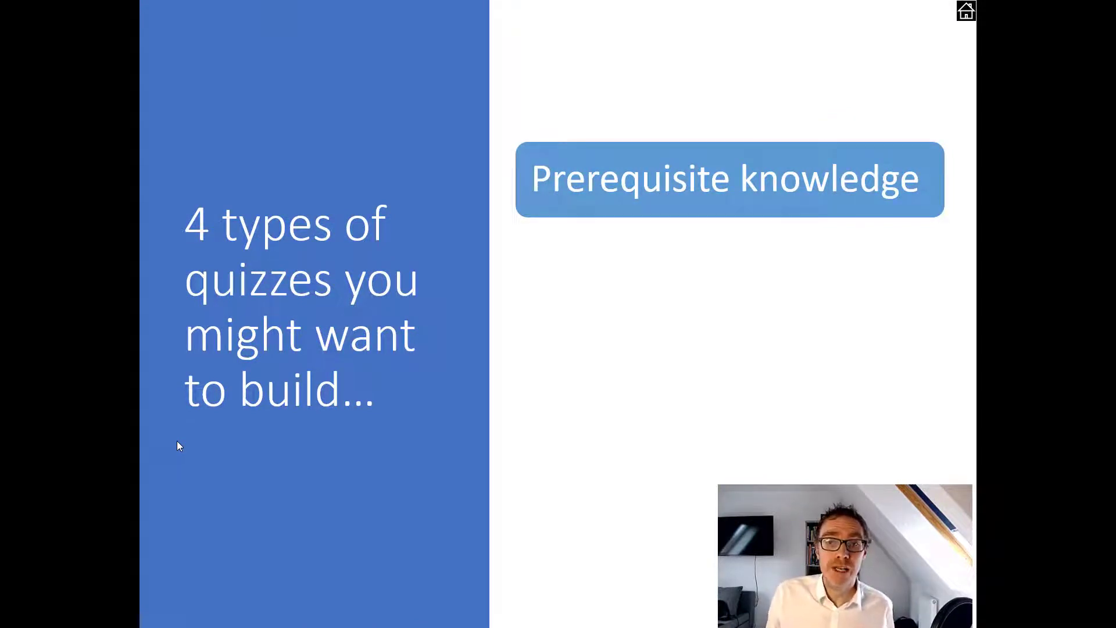
# Step: Reveal the Homework, End of unit and Low-Stakes Quiz types on the quiz-types slide
pyautogui.press('Right')
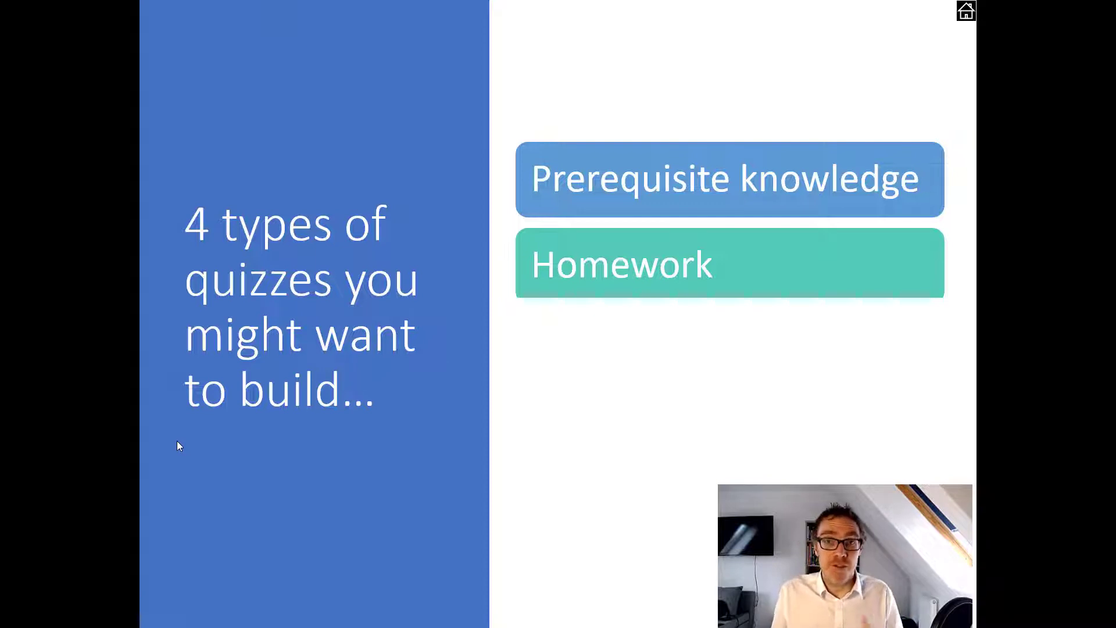
pyautogui.press('Right')
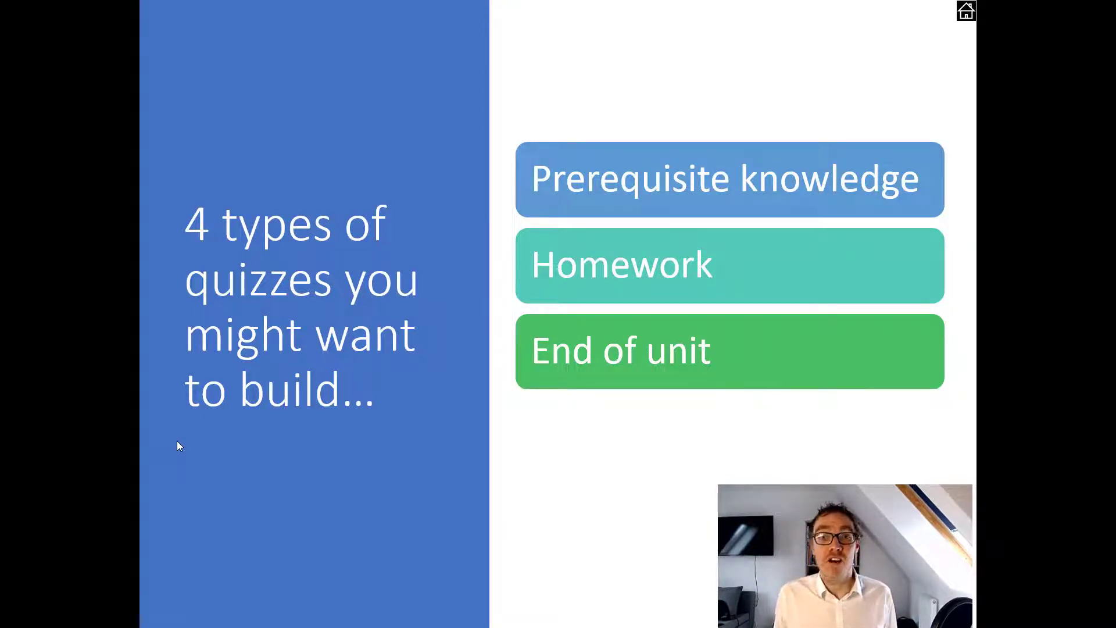
pyautogui.click(177, 442)
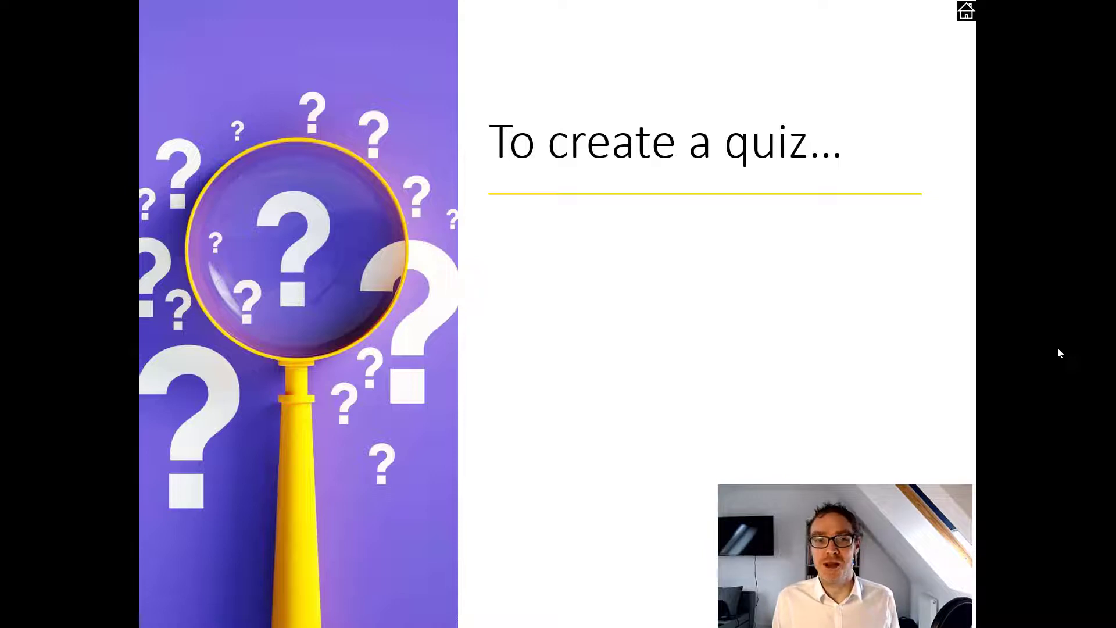
# Step: Reveal quiz-creation steps 1 through 10, then advance to the help.eedi.co.uk slide
pyautogui.press('Right')
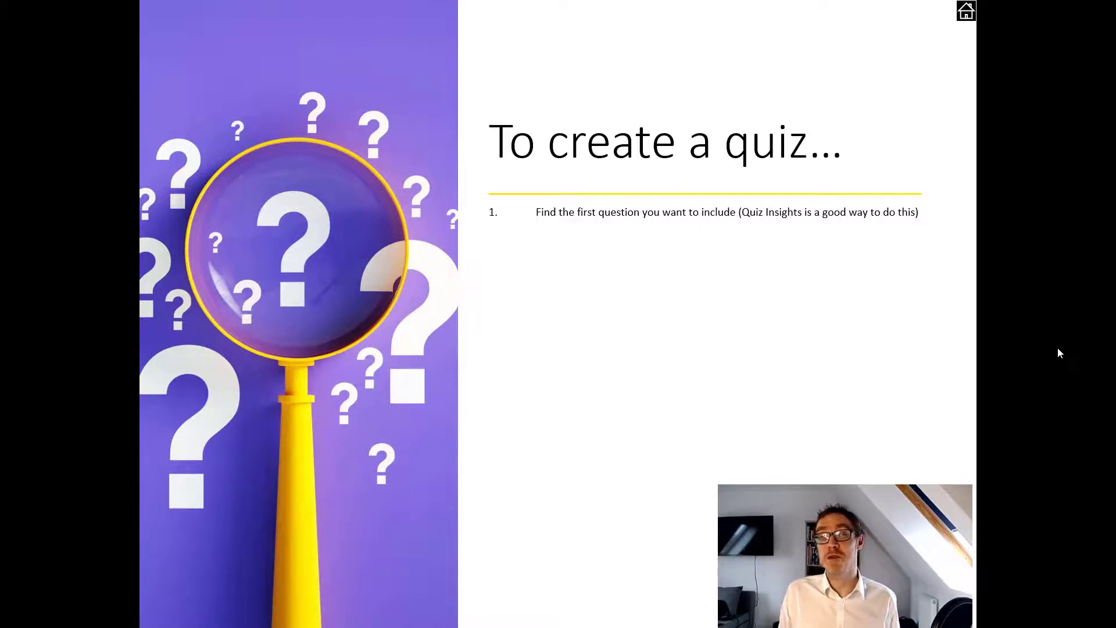
pyautogui.press('Right')
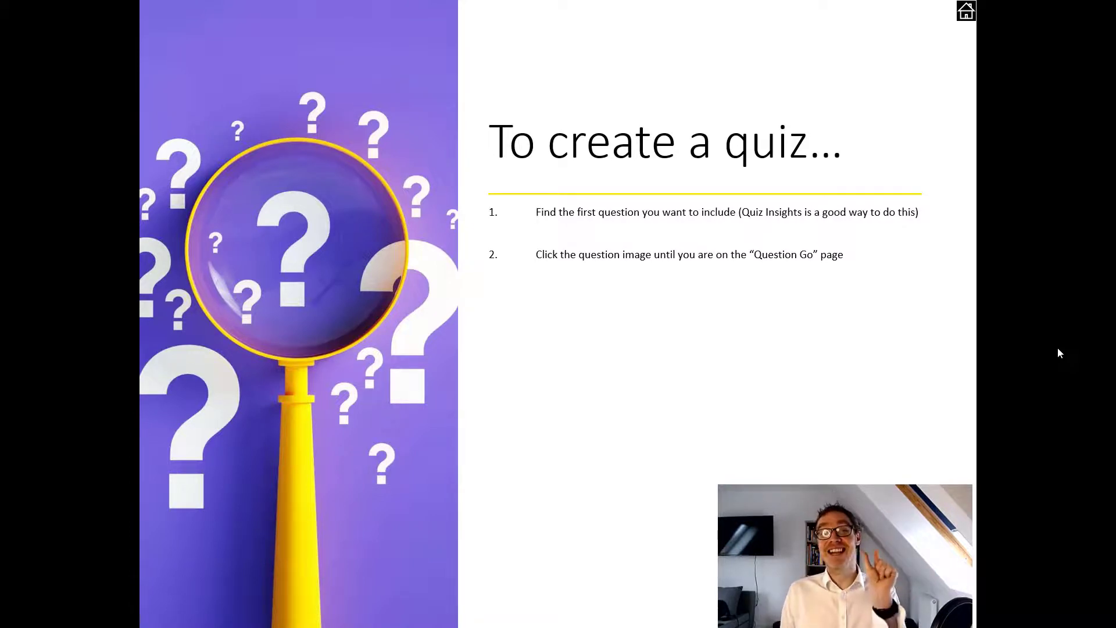
pyautogui.press('Right')
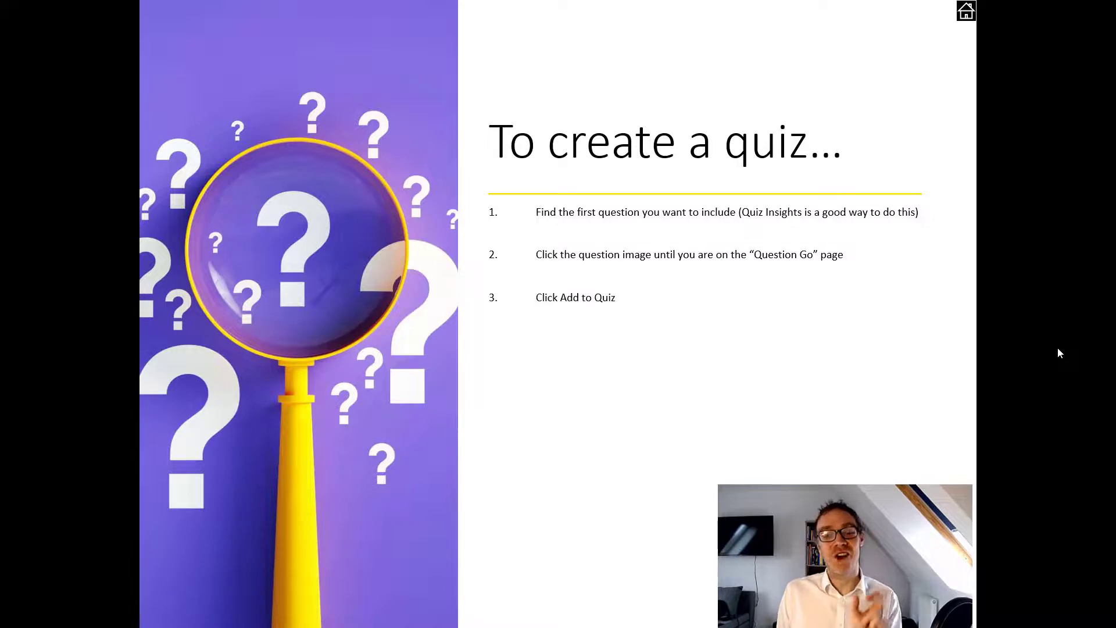
pyautogui.press('Right')
pyautogui.press('Right')
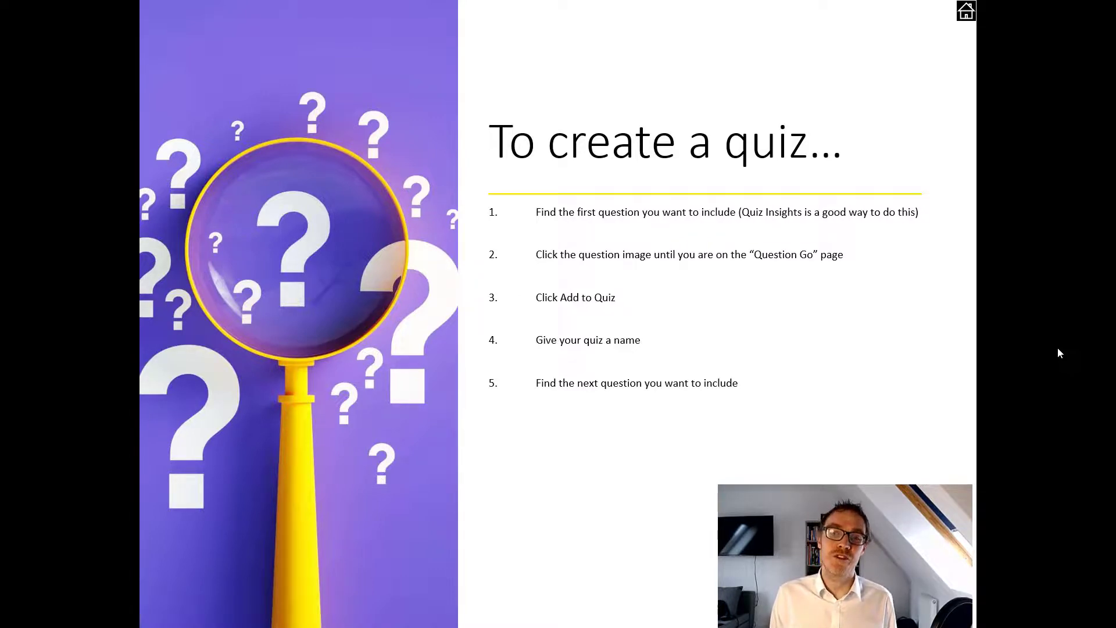
pyautogui.press('Right')
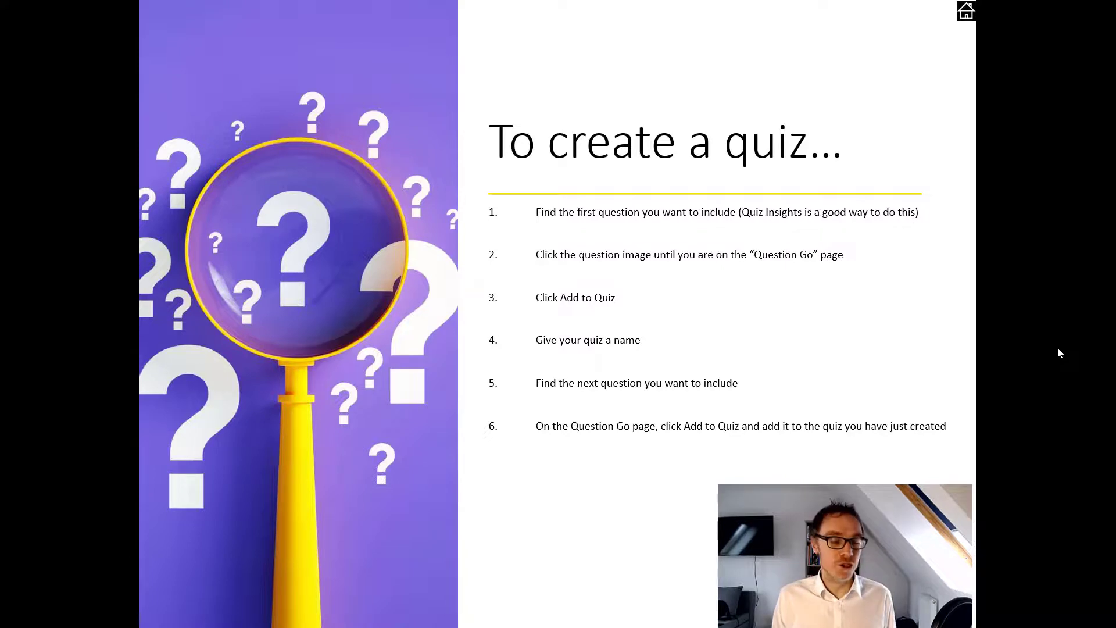
pyautogui.press('Right')
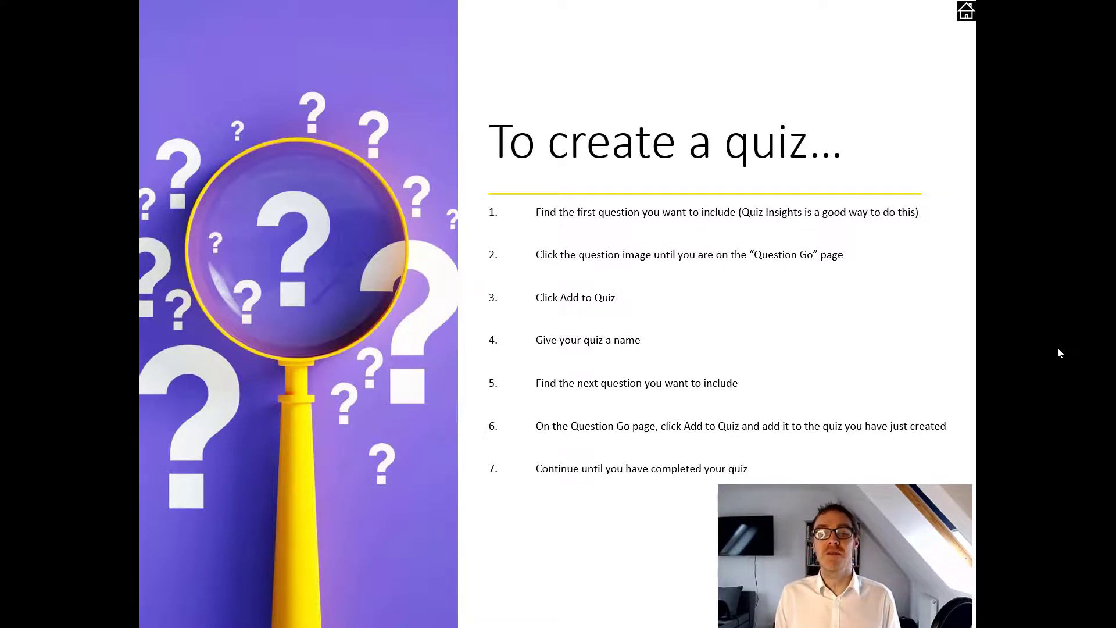
pyautogui.press('Right')
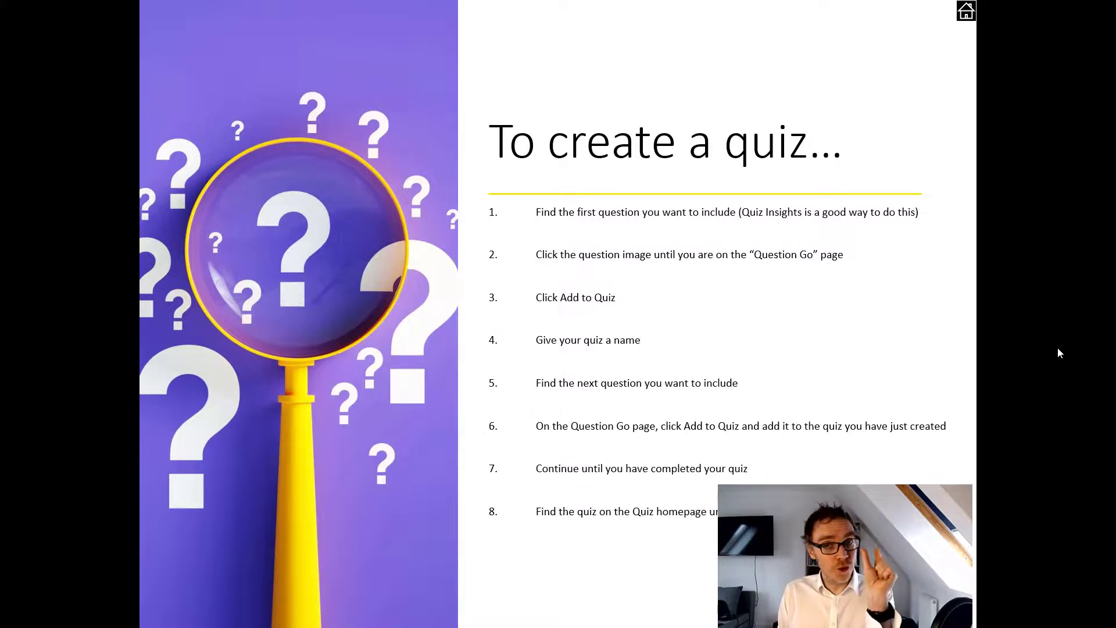
pyautogui.press('Right')
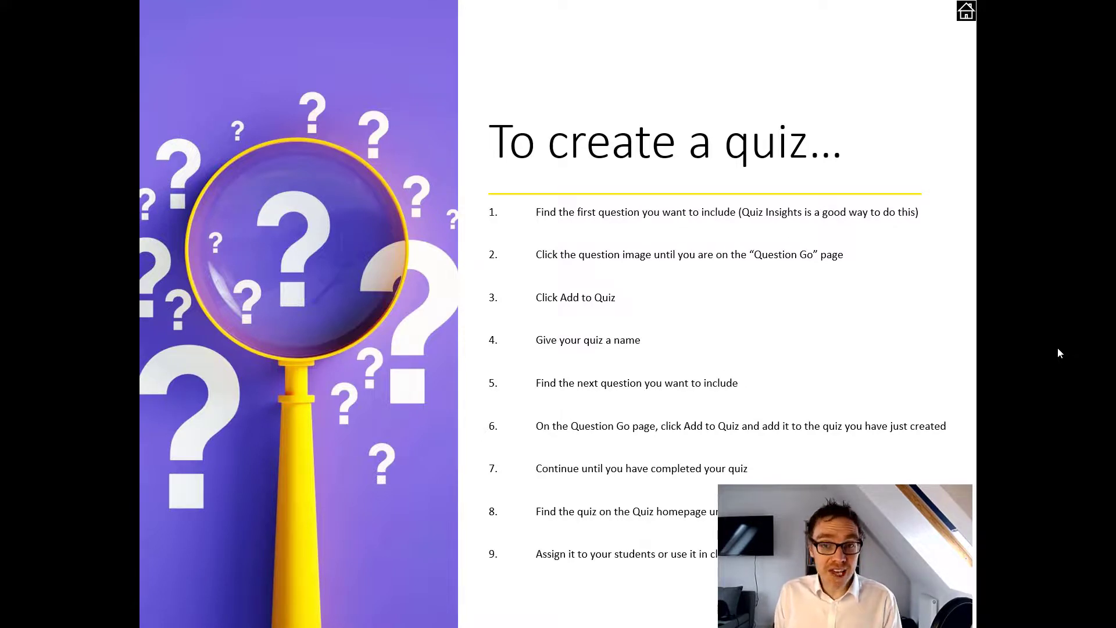
pyautogui.press('Right')
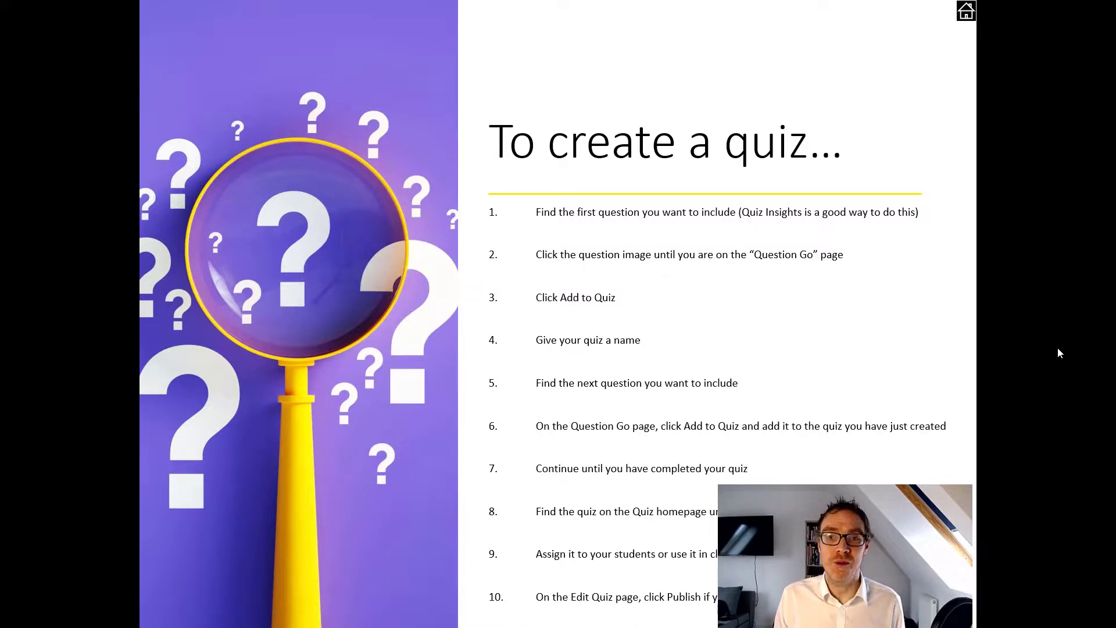
pyautogui.press('Right')
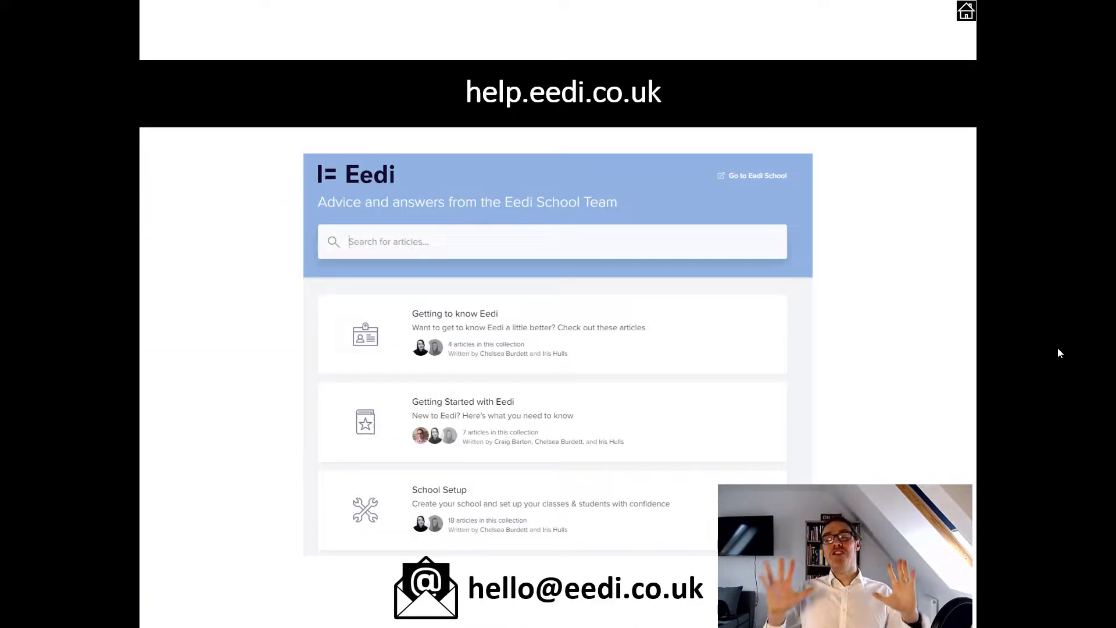